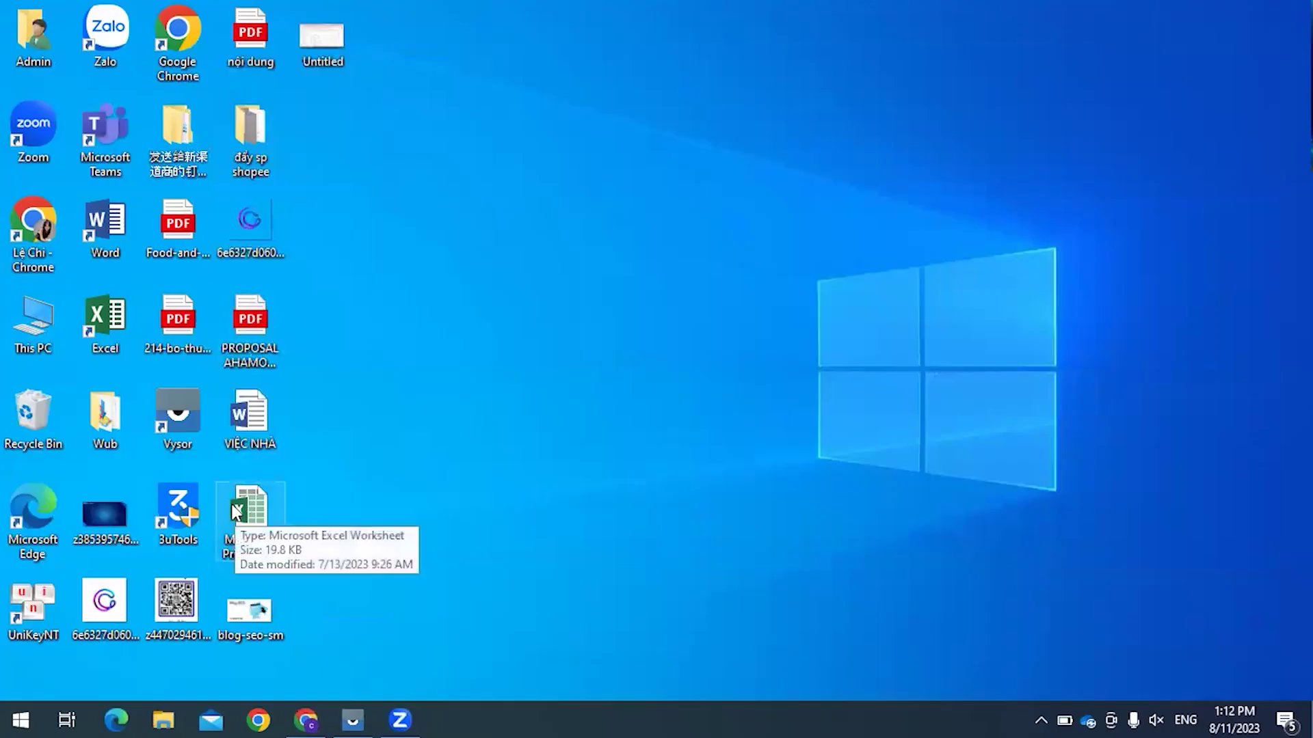
Step: Launch Vysor from the desktop and start mirroring the iOS device
{"action": "double_click", "coordinate": [191, 420]}
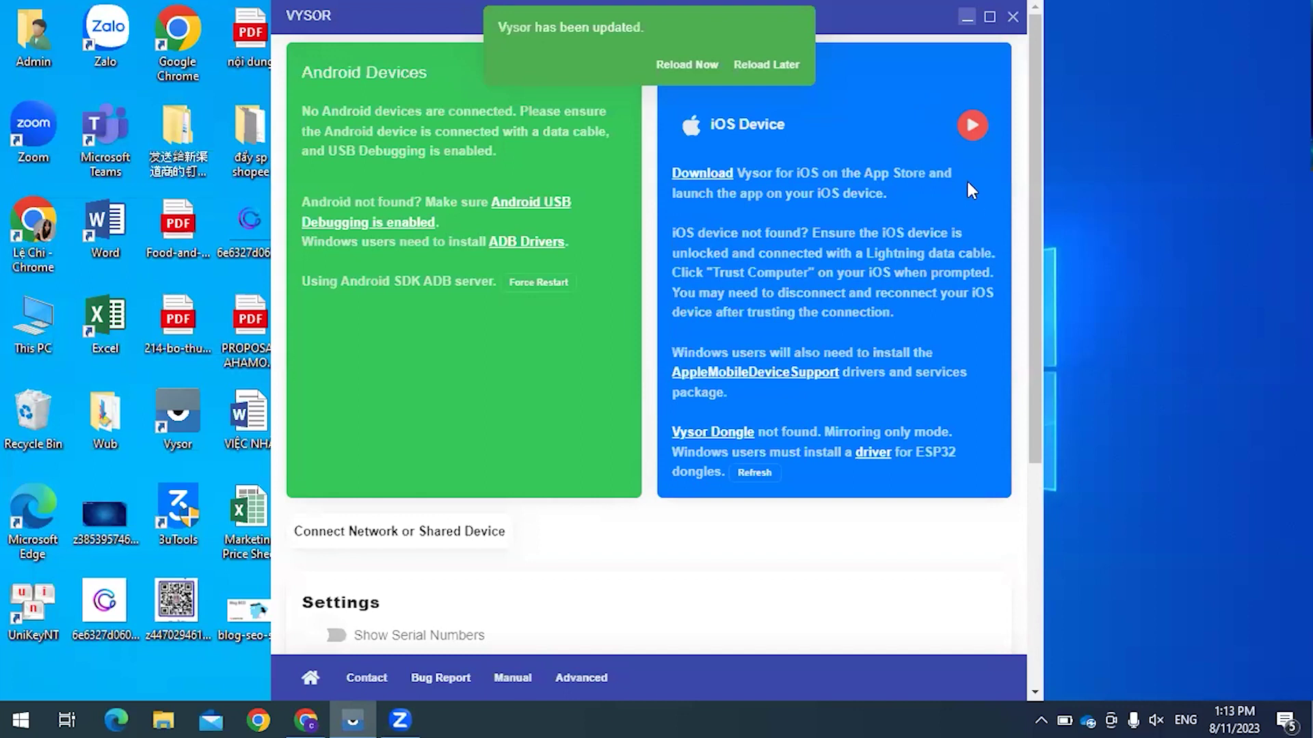
{"action": "left_click", "coordinate": [738, 130]}
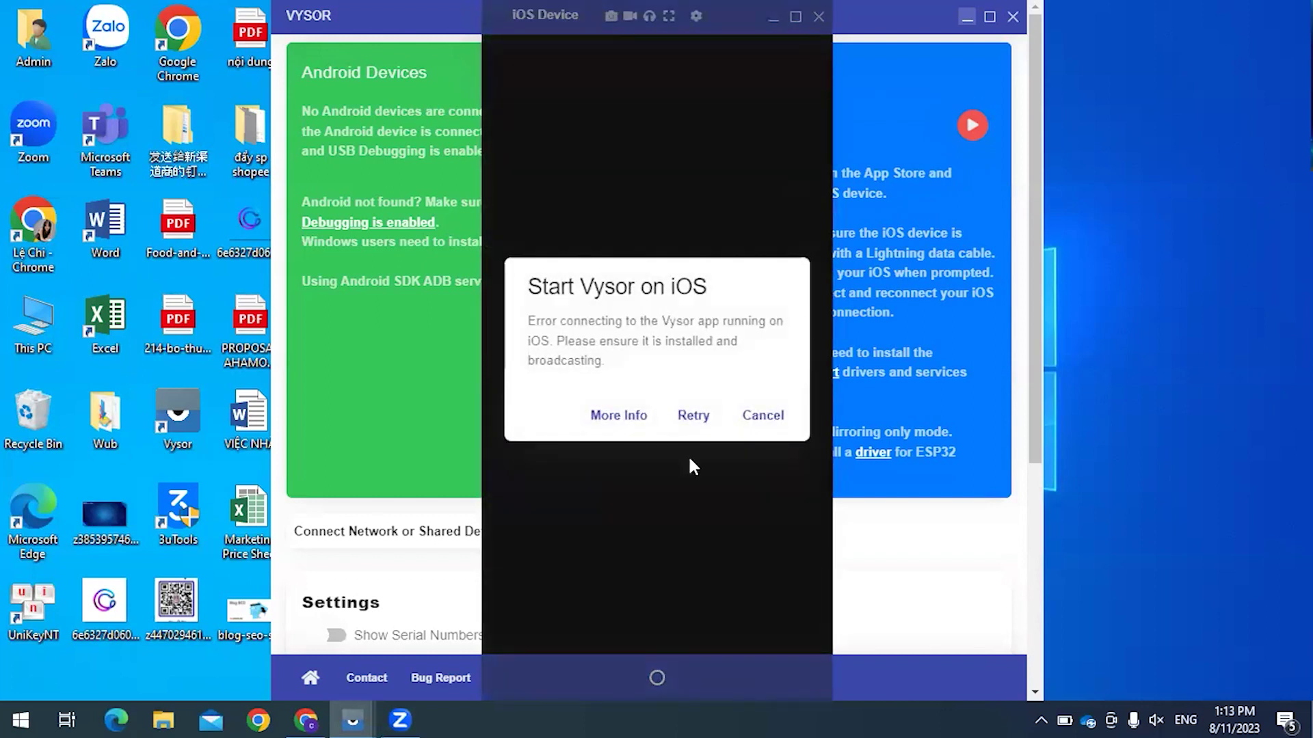
Step: Retry the failed iOS connection in Vysor repeatedly to get the phone screen mirroring
{"action": "left_click", "coordinate": [691, 417]}
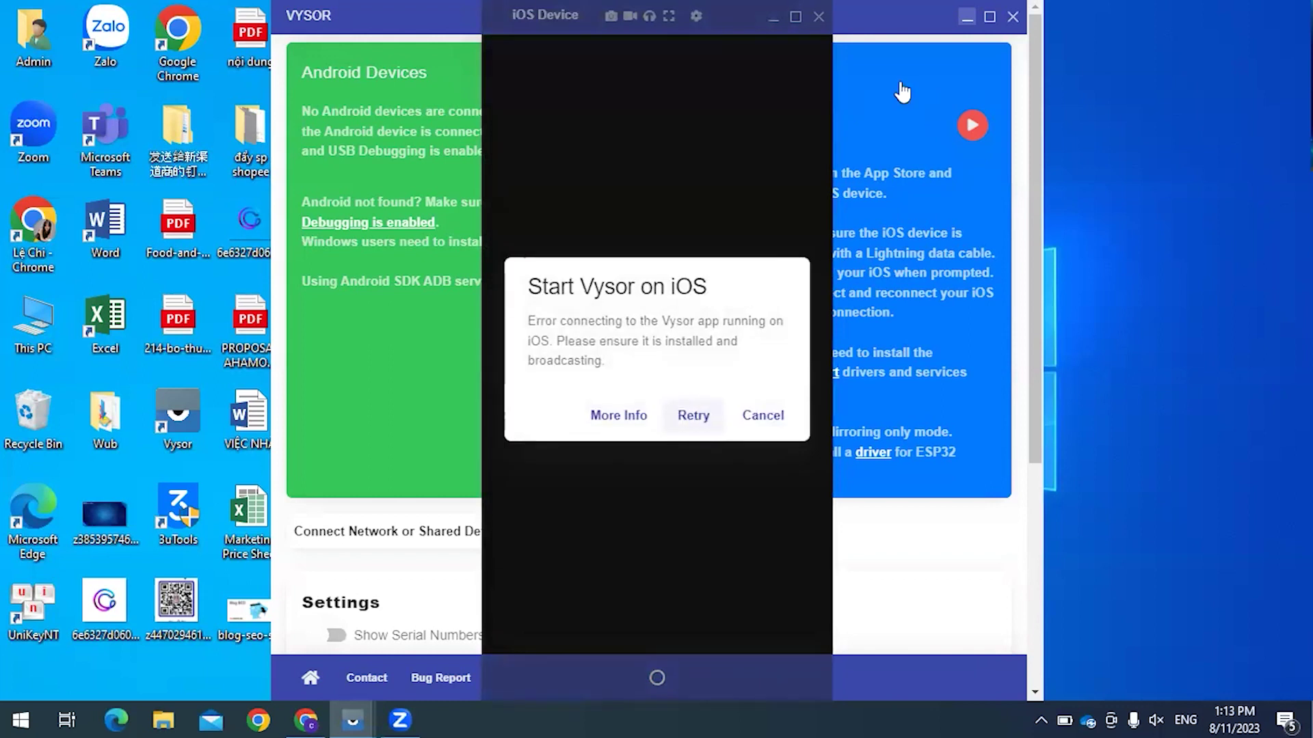
{"action": "left_click", "coordinate": [966, 16]}
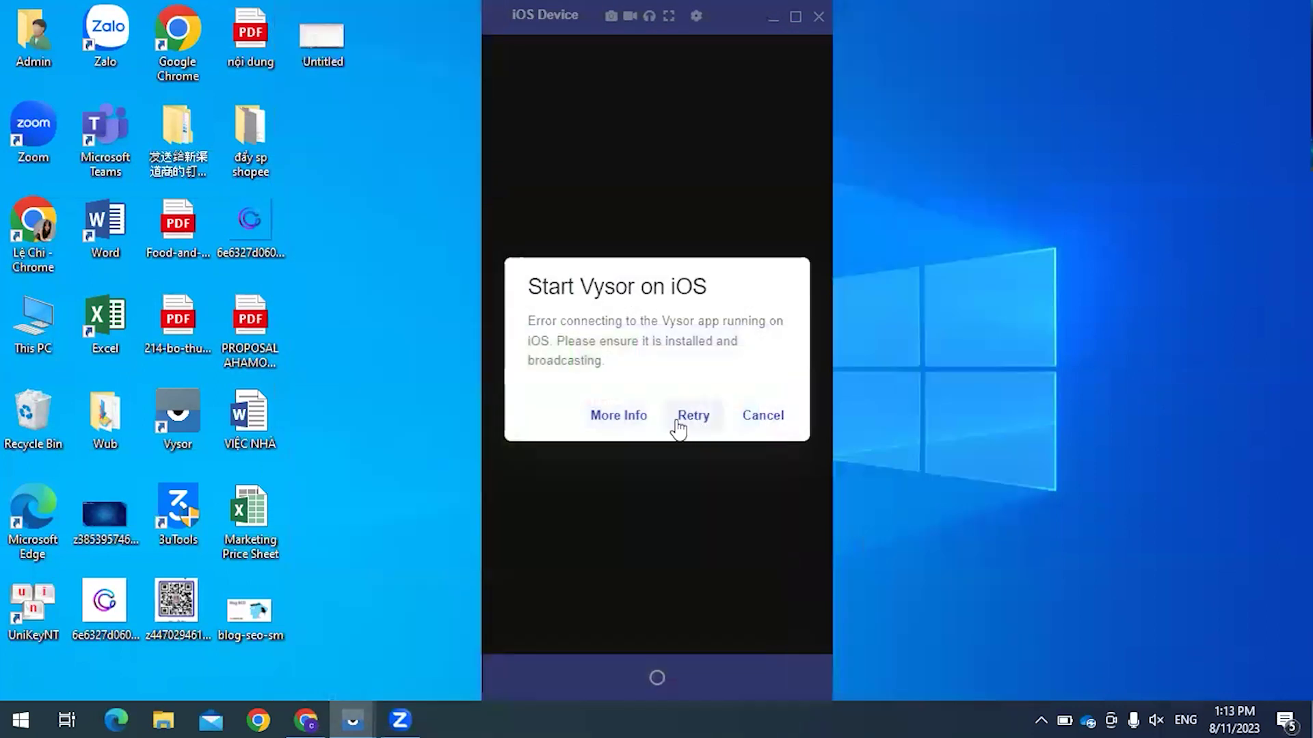
{"action": "left_click", "coordinate": [693, 417]}
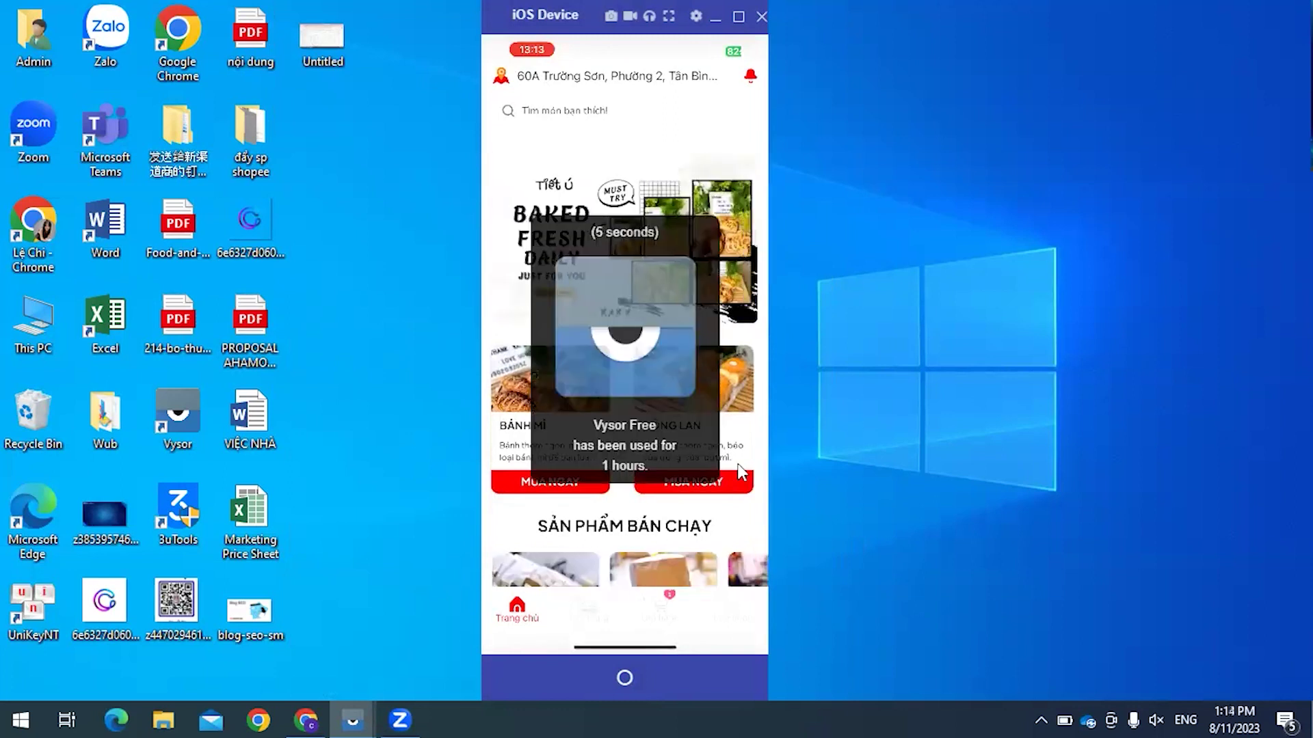
{"action": "scroll", "coordinate": [742, 471], "scroll_direction": "down", "scroll_amount": 1}
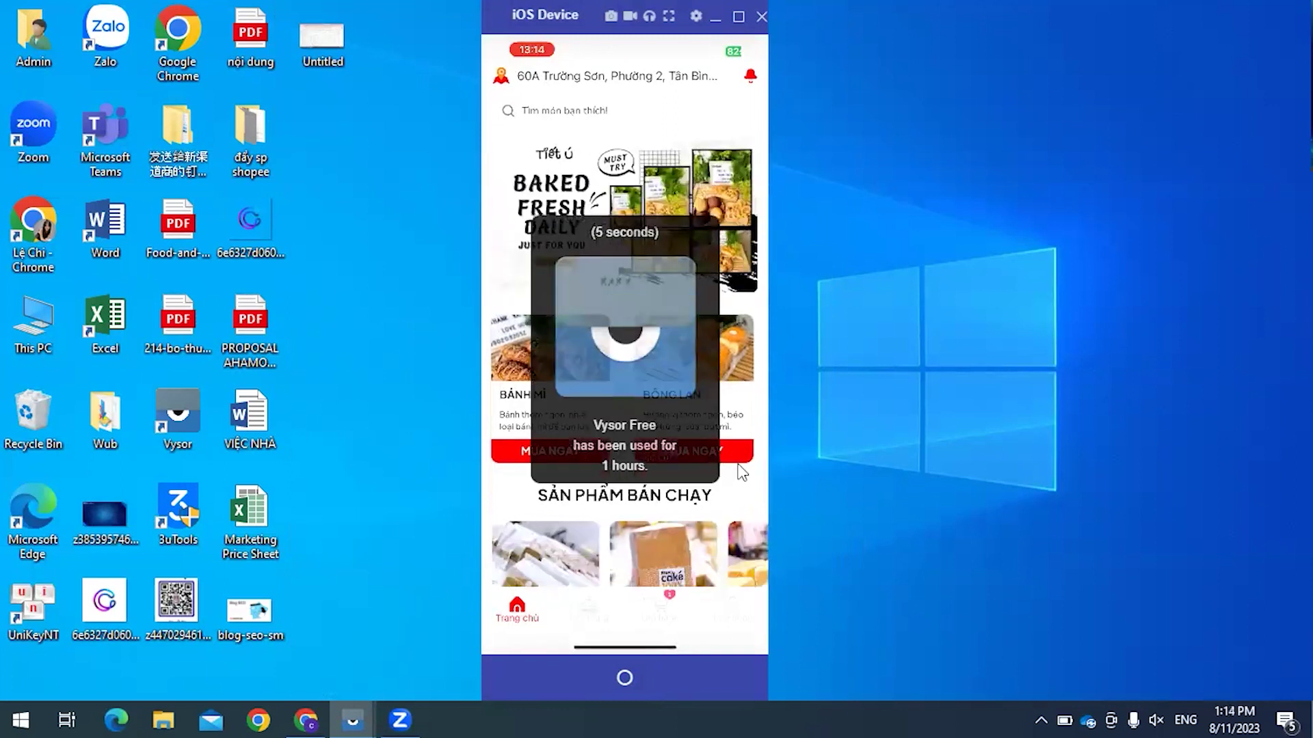
{"action": "scroll", "coordinate": [742, 471], "scroll_direction": "down", "scroll_amount": 3}
{"action": "scroll", "coordinate": [742, 472], "scroll_direction": "up", "scroll_amount": 4}
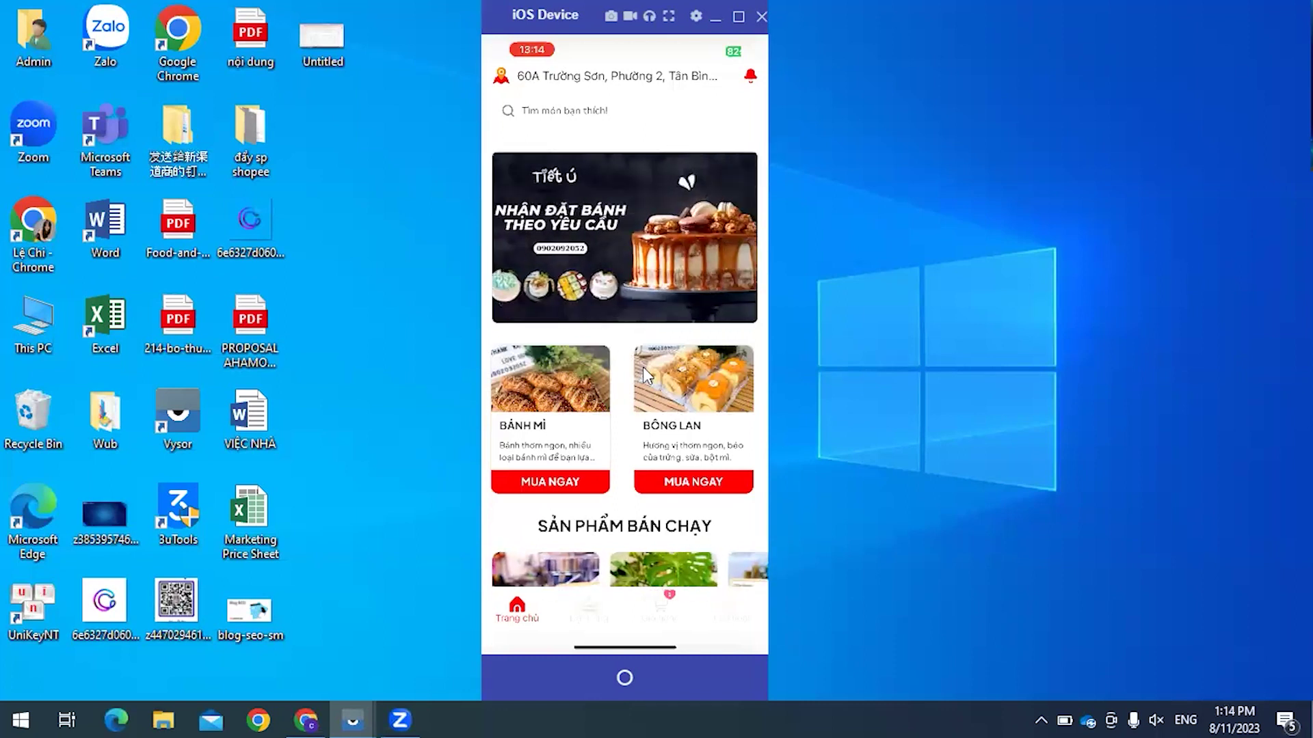
{"action": "scroll", "coordinate": [643, 367], "scroll_direction": "down", "scroll_amount": 2}
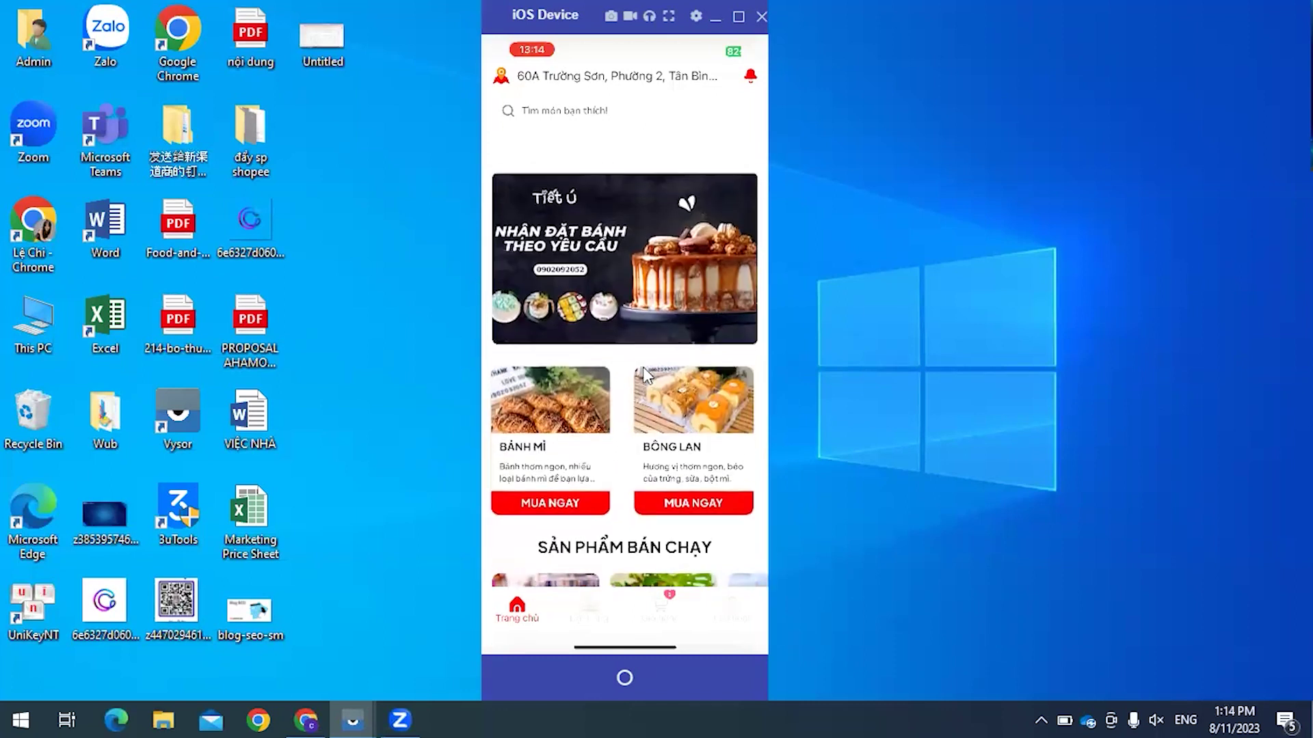
{"action": "scroll", "coordinate": [644, 374], "scroll_direction": "down", "scroll_amount": 10}
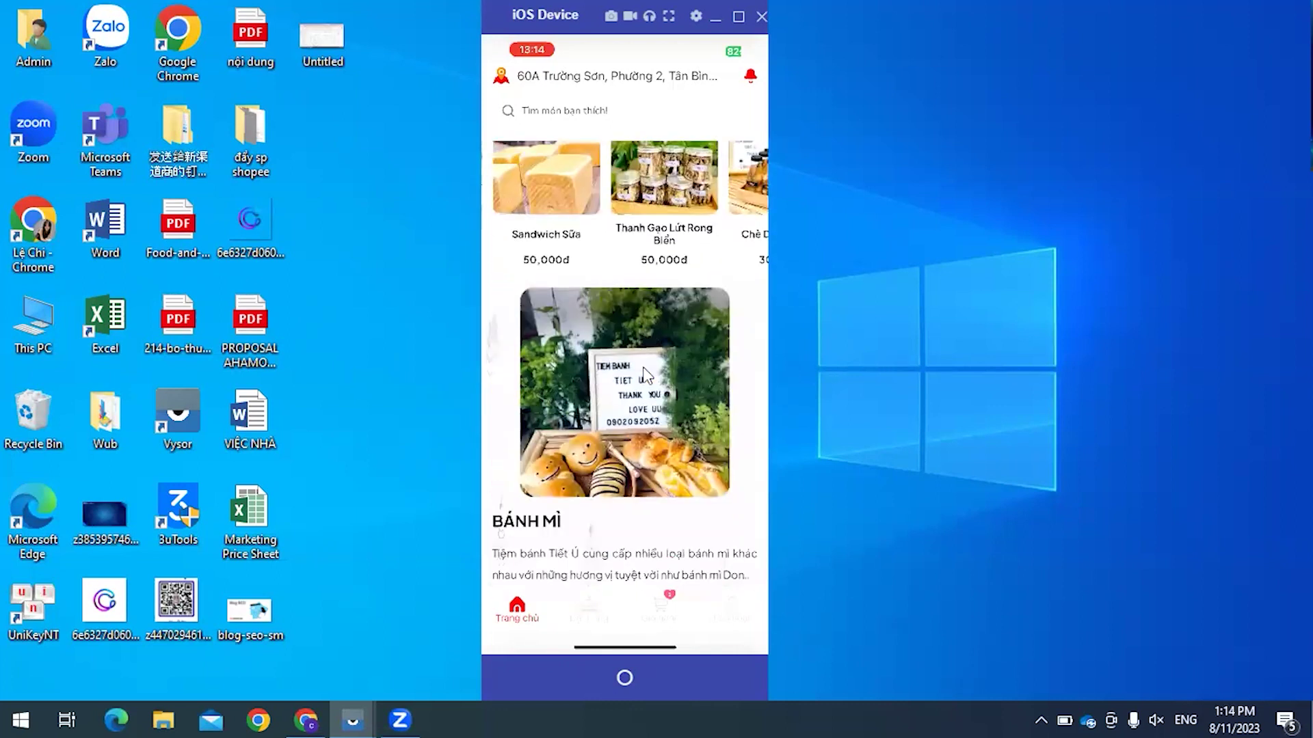
{"action": "scroll", "coordinate": [643, 367], "scroll_direction": "up", "scroll_amount": 15}
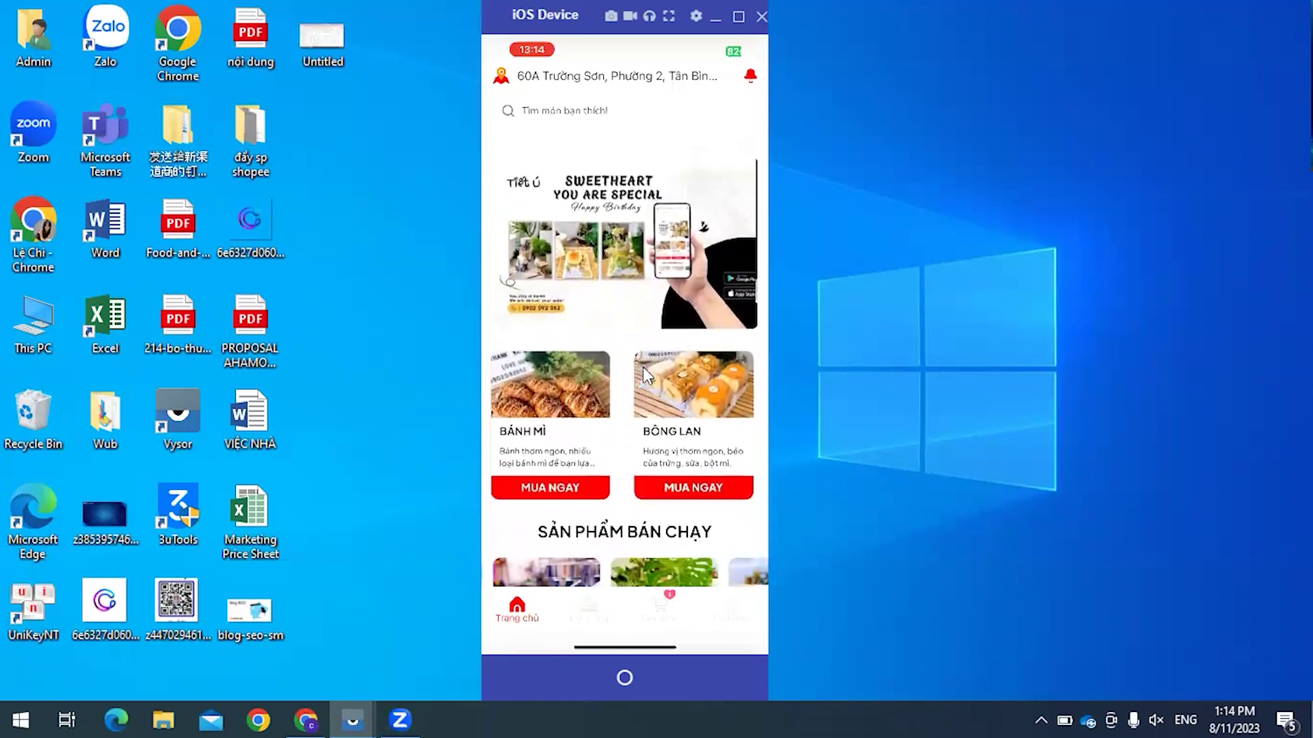
{"action": "scroll", "coordinate": [646, 374], "scroll_direction": "down", "scroll_amount": 1}
{"action": "scroll", "coordinate": [647, 375], "scroll_direction": "up", "scroll_amount": 1}
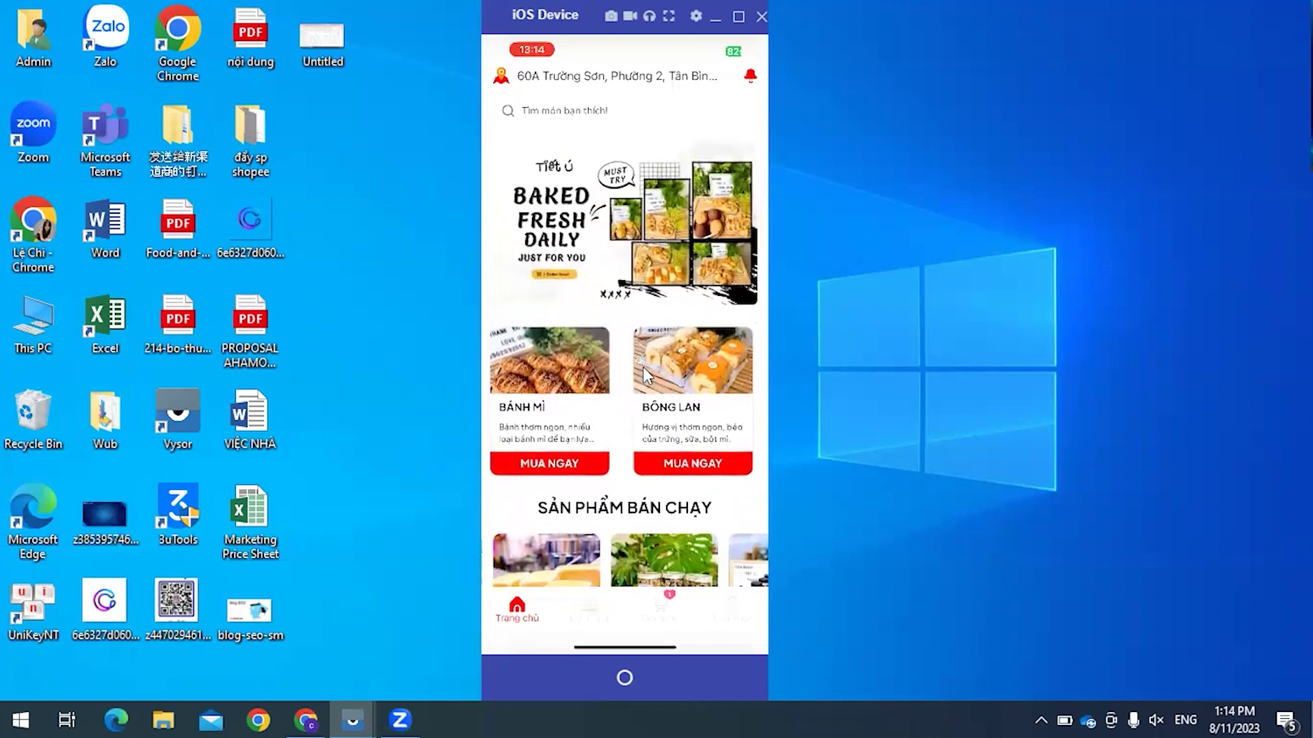
{"action": "scroll", "coordinate": [643, 367], "scroll_direction": "down", "scroll_amount": 1}
{"action": "scroll", "coordinate": [643, 367], "scroll_direction": "down", "scroll_amount": 5}
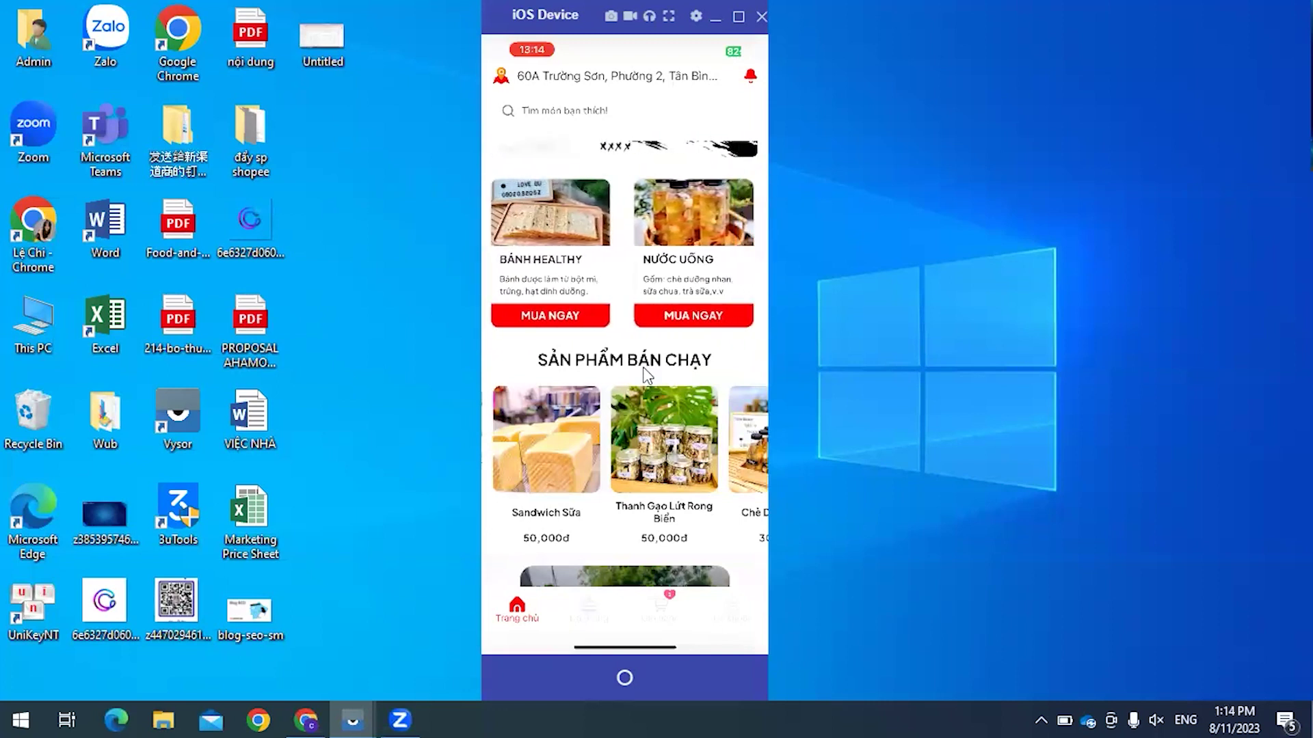
{"action": "scroll", "coordinate": [642, 368], "scroll_direction": "down", "scroll_amount": 3}
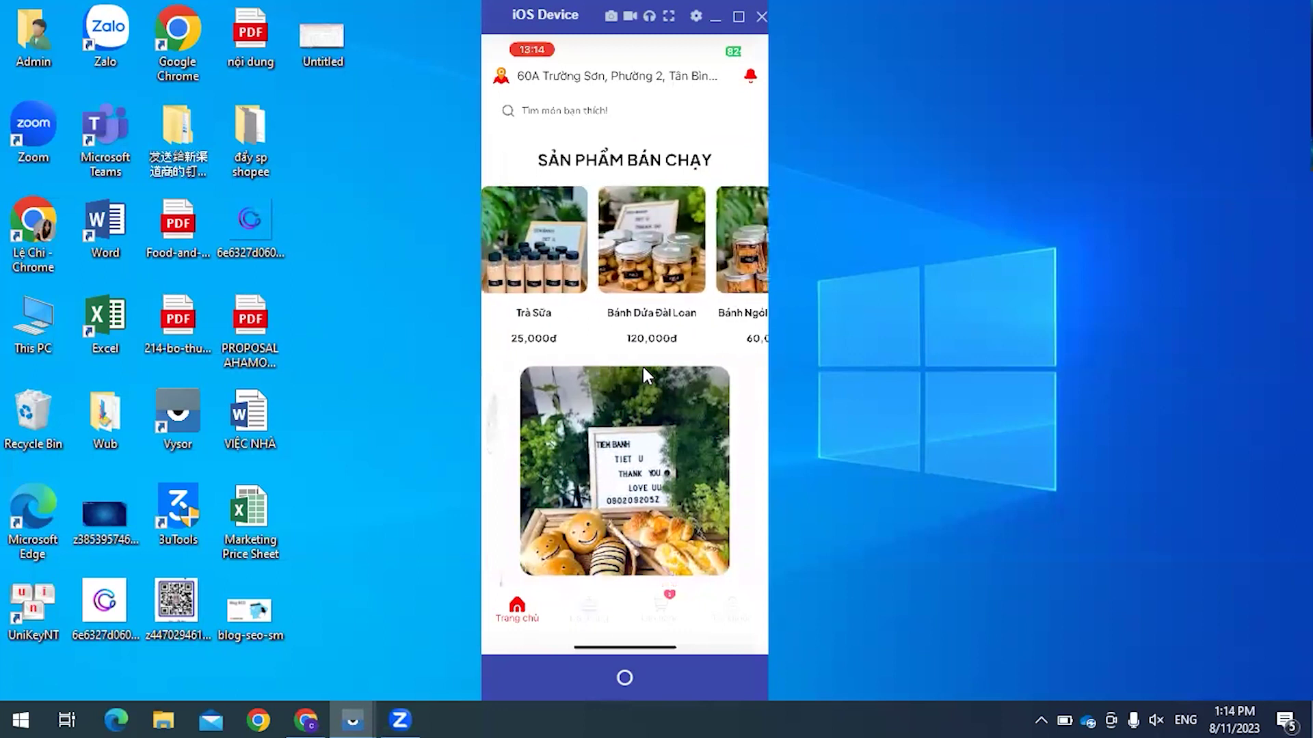
{"action": "scroll", "coordinate": [642, 366], "scroll_direction": "up", "scroll_amount": 2}
{"action": "scroll", "coordinate": [642, 366], "scroll_direction": "down", "scroll_amount": 2}
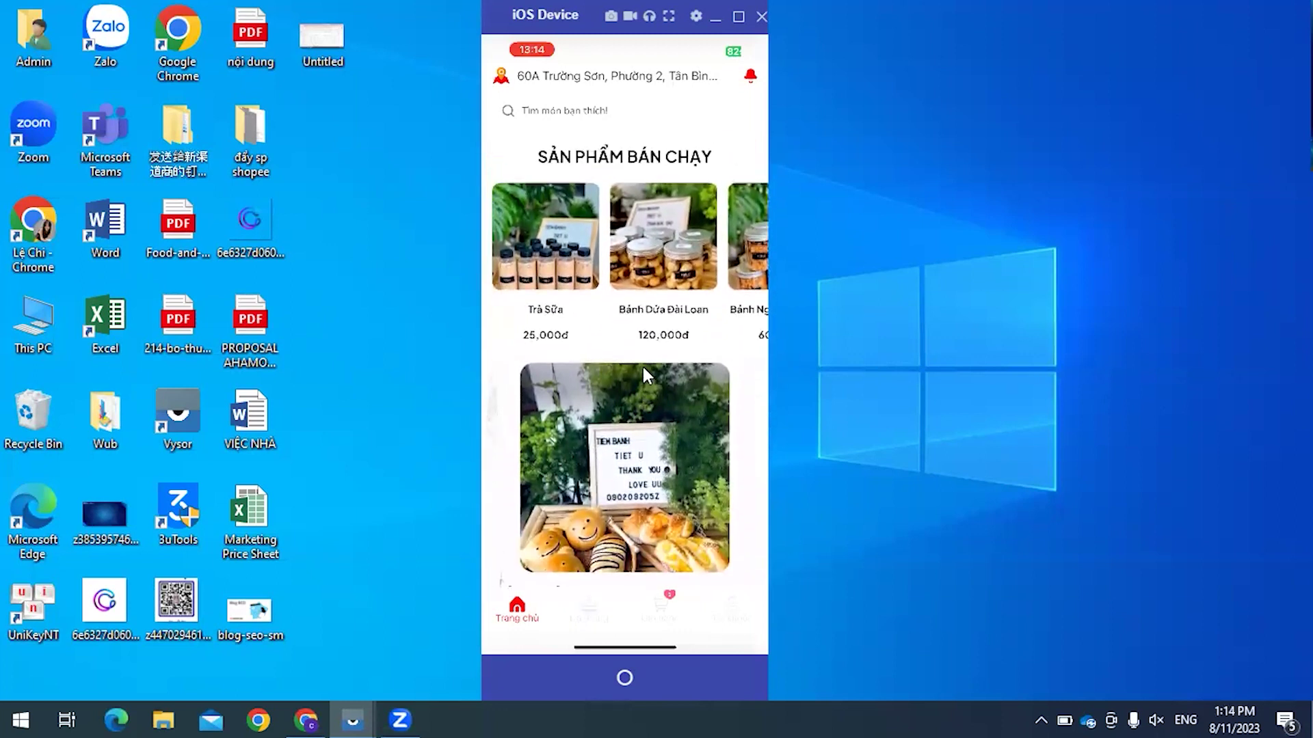
{"action": "scroll", "coordinate": [644, 369], "scroll_direction": "down", "scroll_amount": 1}
{"action": "scroll", "coordinate": [647, 375], "scroll_direction": "down", "scroll_amount": 4}
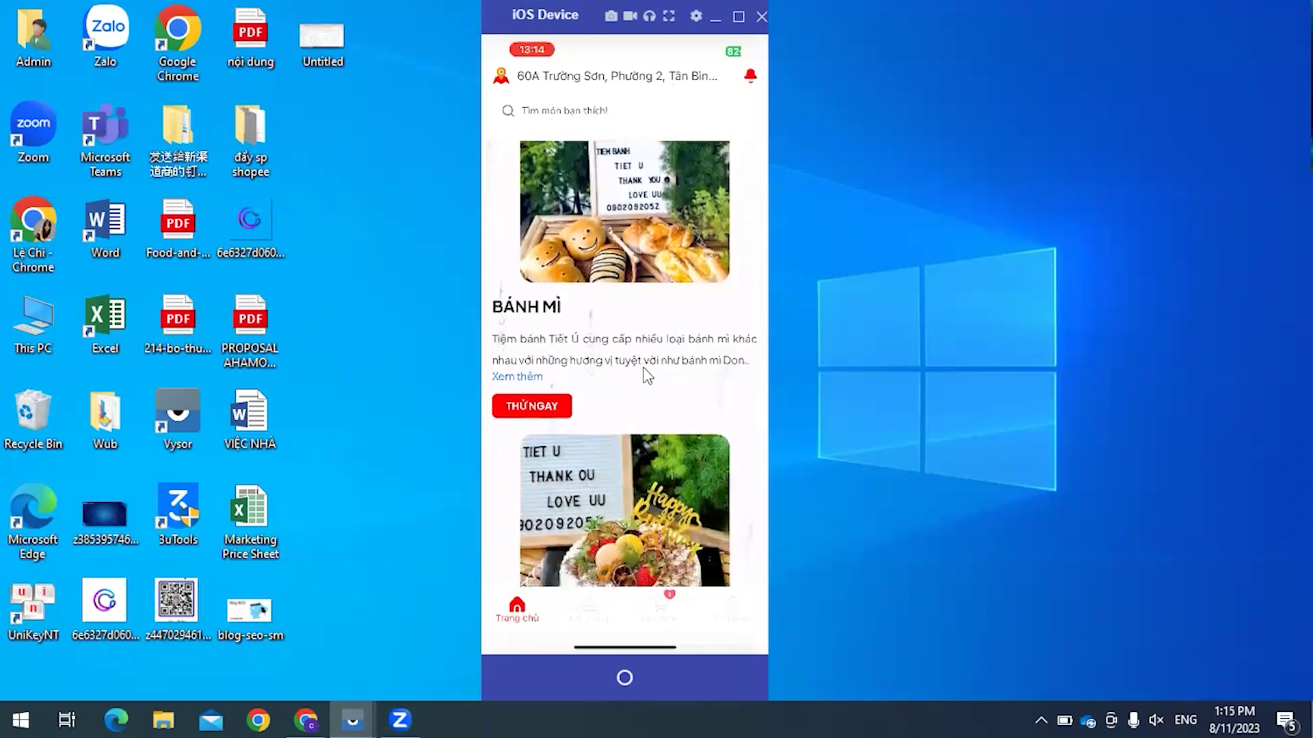
{"action": "scroll", "coordinate": [646, 376], "scroll_direction": "down", "scroll_amount": 5}
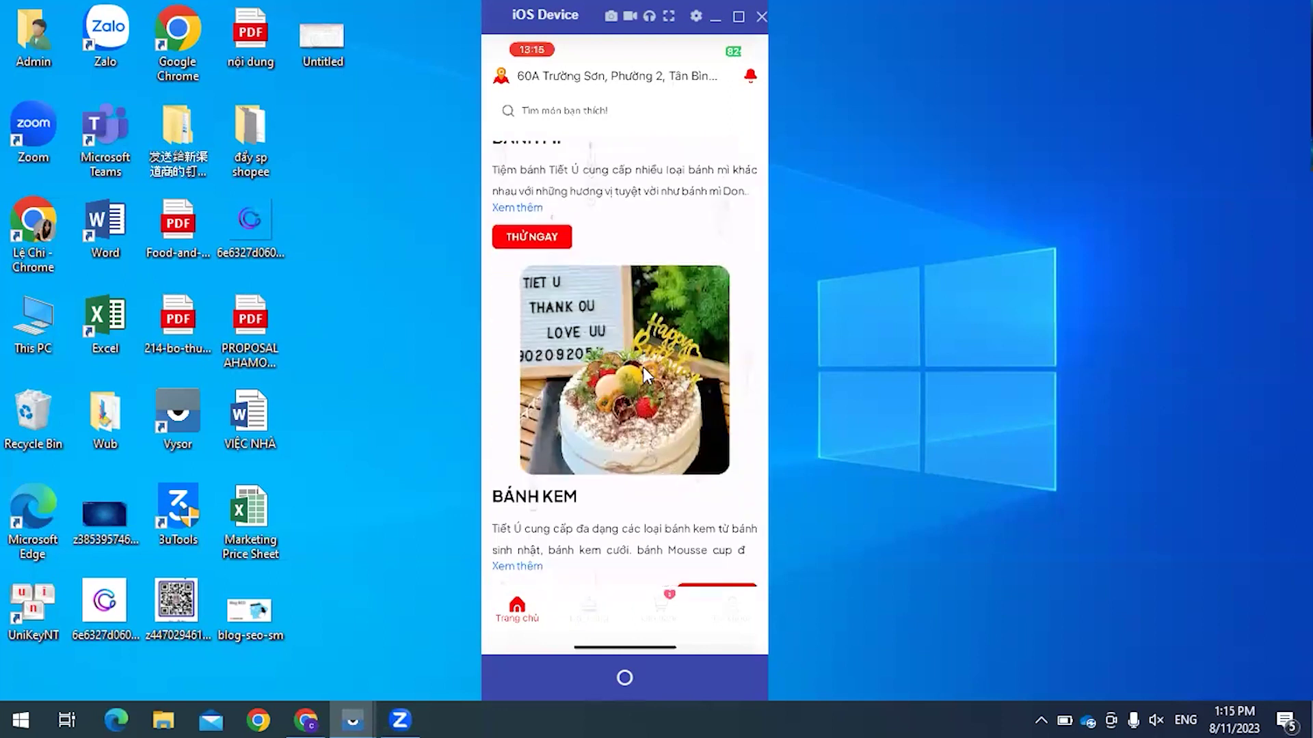
{"action": "scroll", "coordinate": [646, 375], "scroll_direction": "up", "scroll_amount": 3}
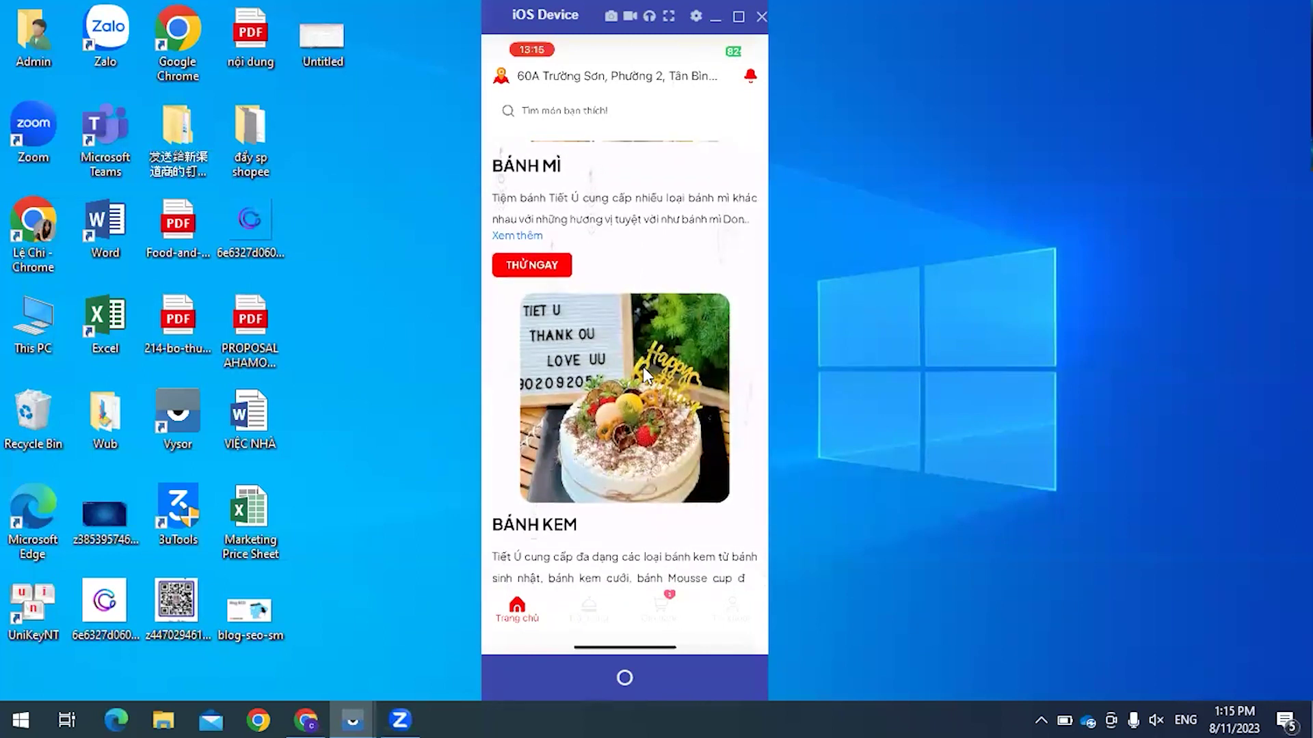
{"action": "scroll", "coordinate": [643, 367], "scroll_direction": "down", "scroll_amount": 1}
{"action": "scroll", "coordinate": [644, 375], "scroll_direction": "down", "scroll_amount": 4}
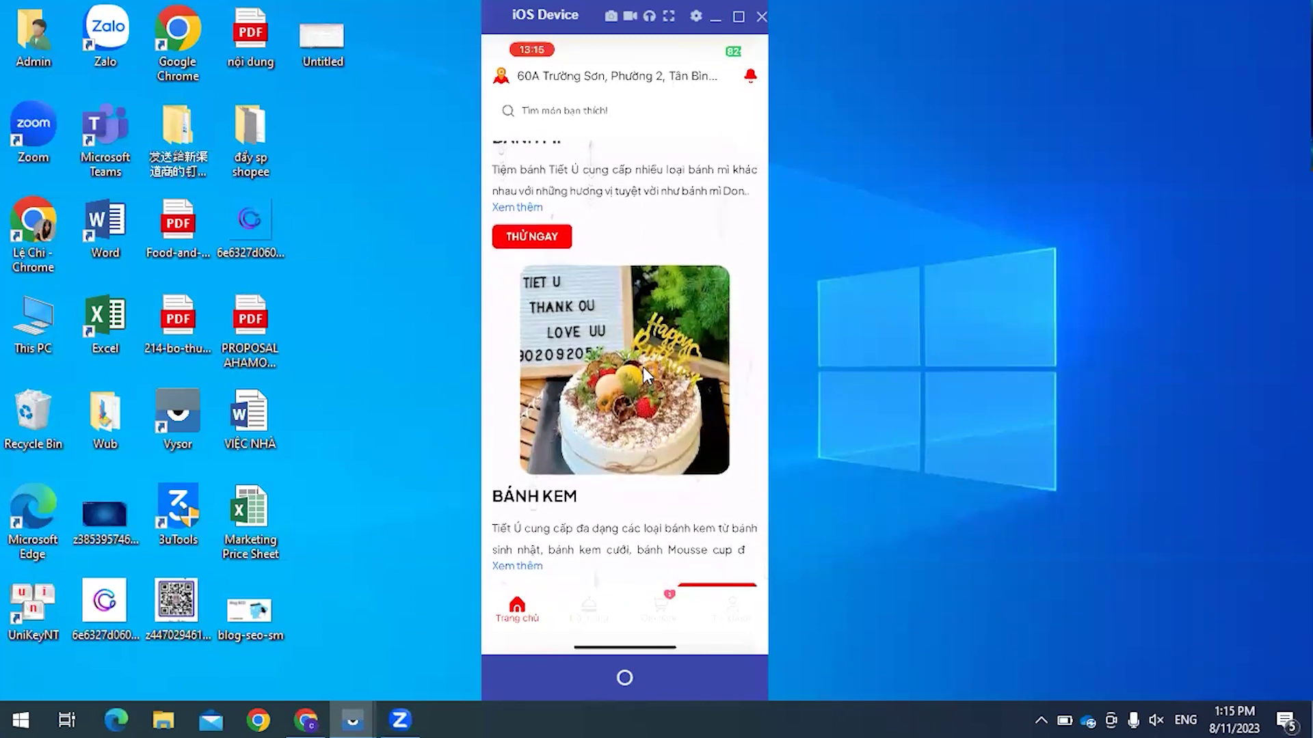
{"action": "scroll", "coordinate": [644, 375], "scroll_direction": "down", "scroll_amount": 5}
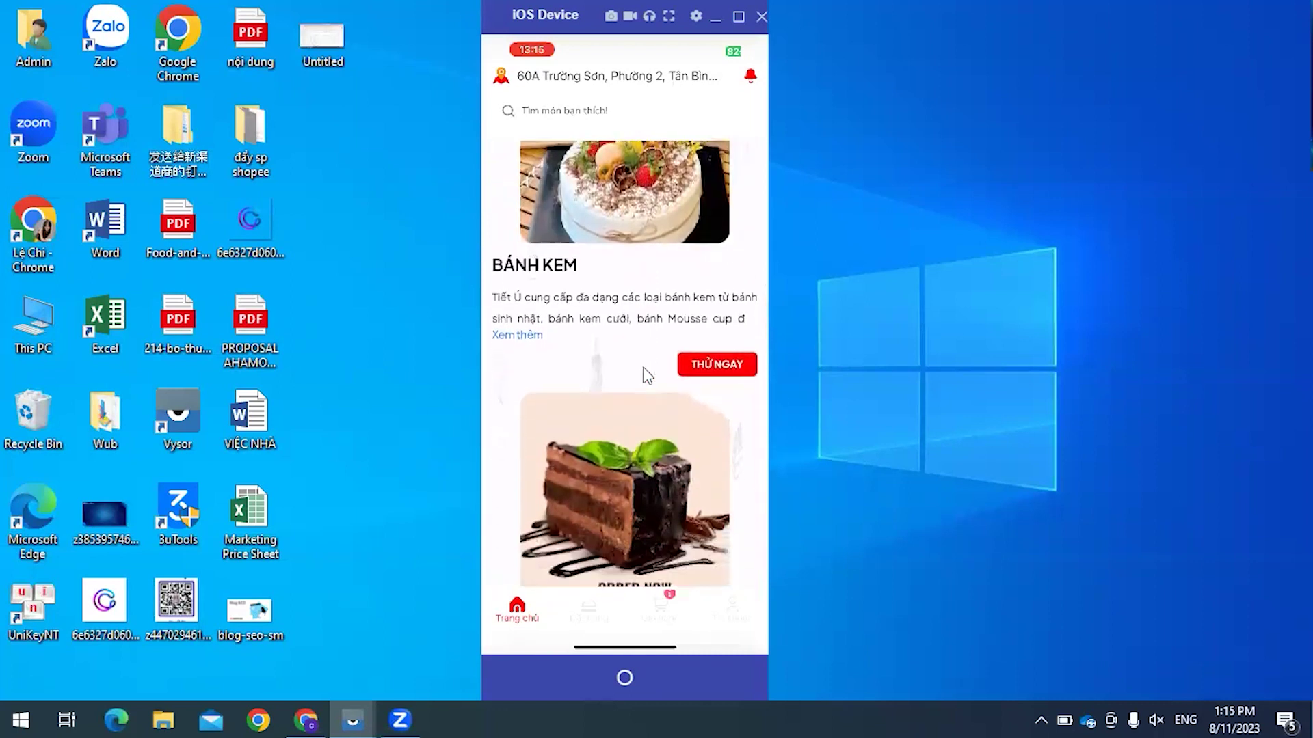
{"action": "scroll", "coordinate": [644, 373], "scroll_direction": "up", "scroll_amount": 3}
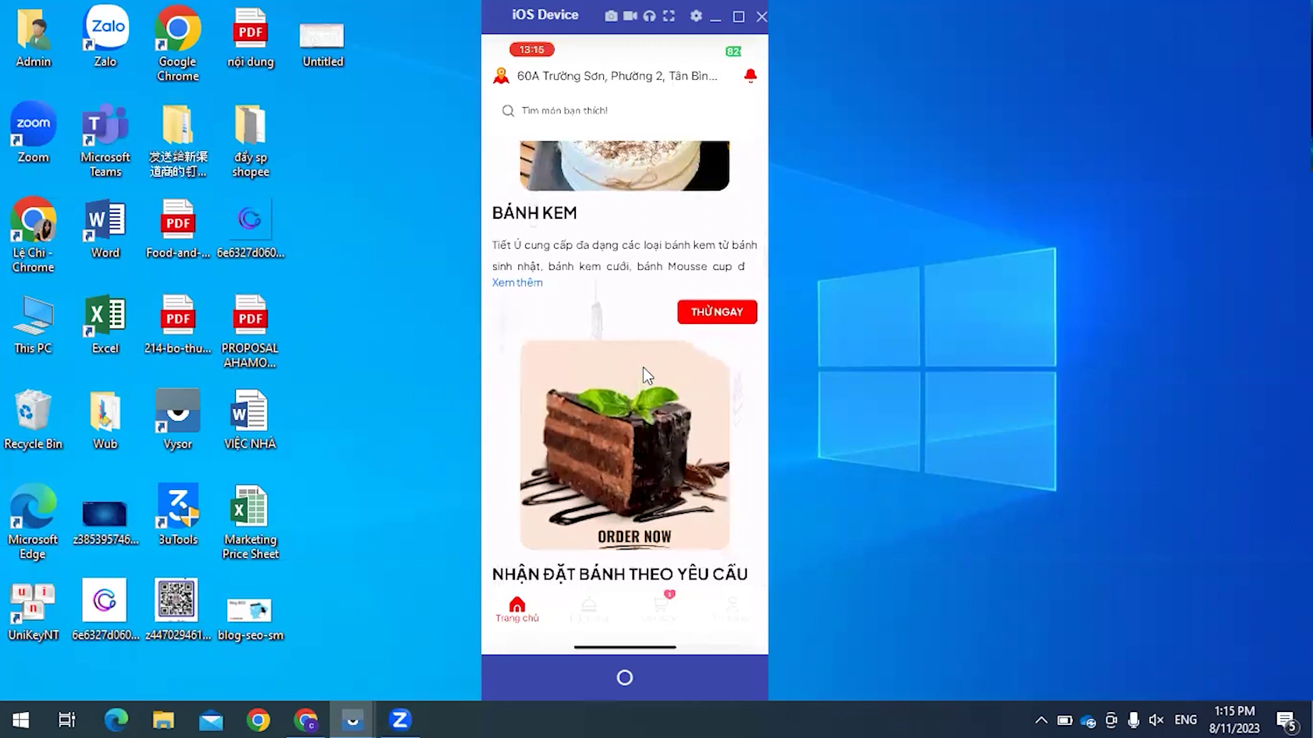
{"action": "scroll", "coordinate": [644, 373], "scroll_direction": "up", "scroll_amount": 9}
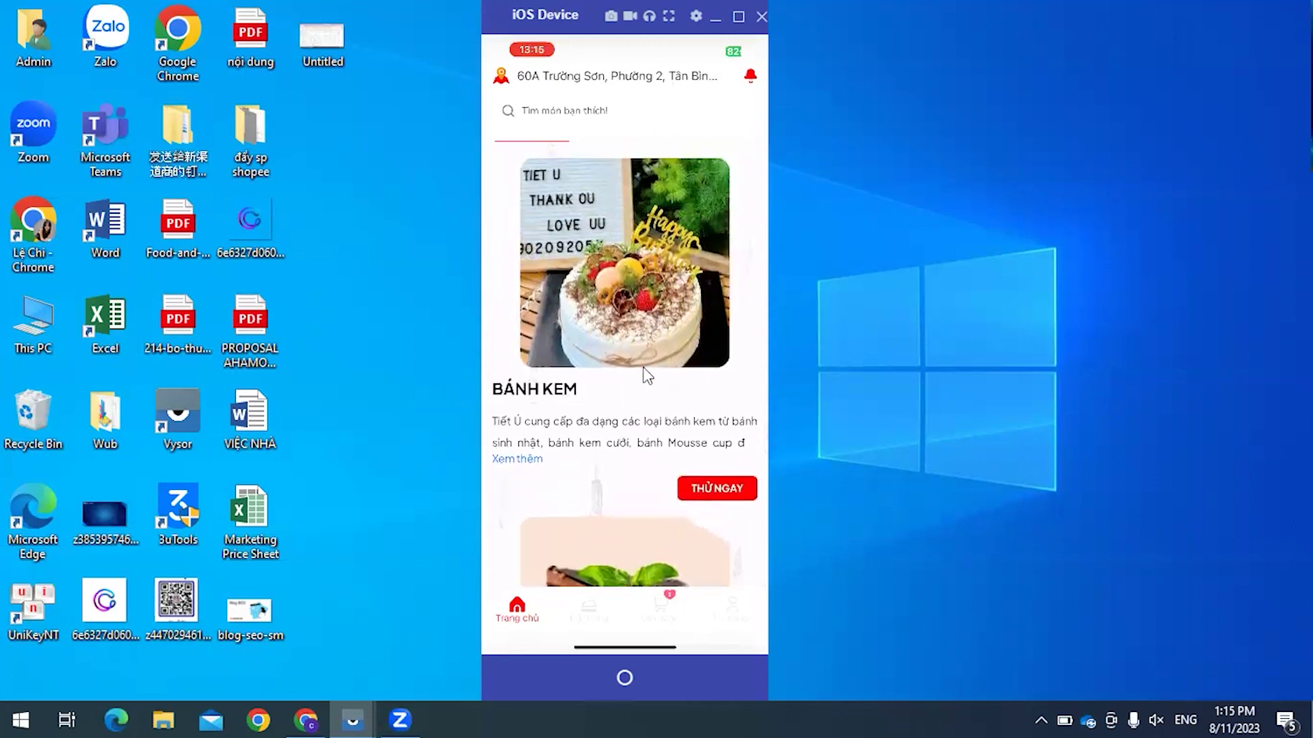
{"action": "scroll", "coordinate": [642, 372], "scroll_direction": "down", "scroll_amount": 6}
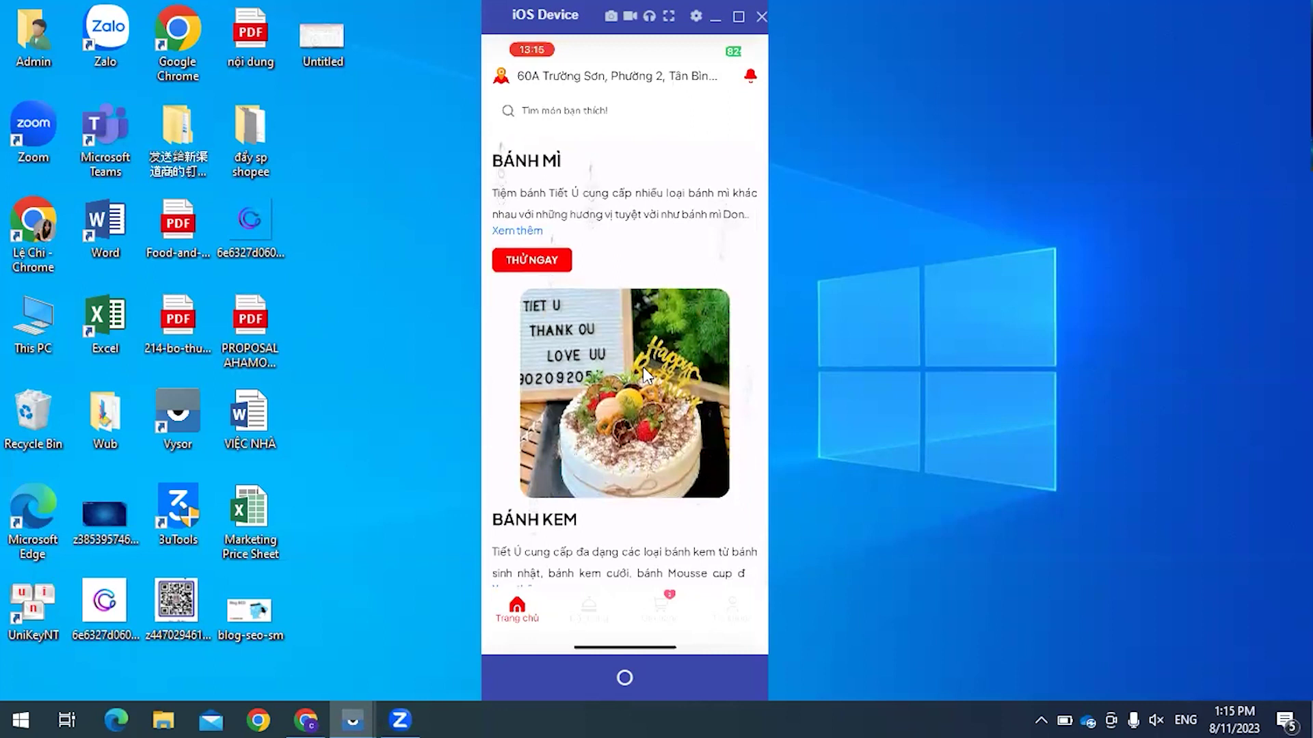
{"action": "scroll", "coordinate": [645, 374], "scroll_direction": "up", "scroll_amount": 10}
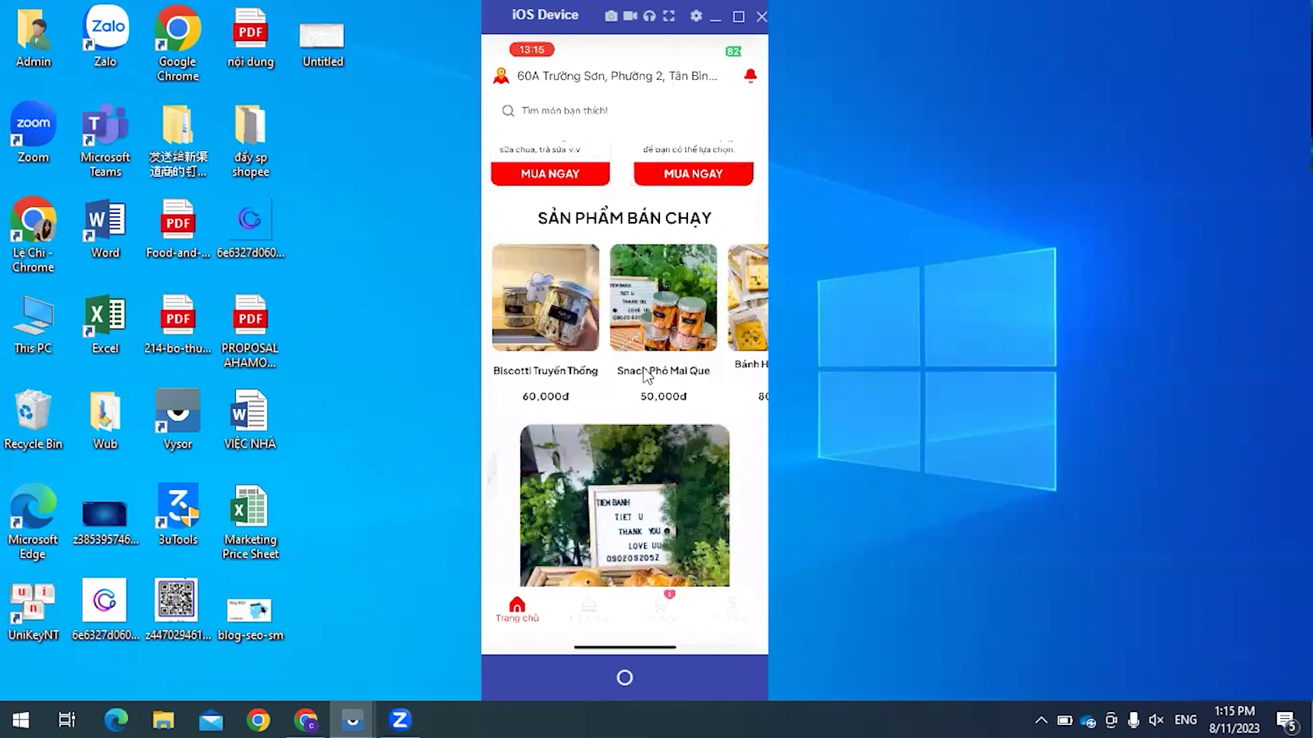
{"action": "scroll", "coordinate": [645, 374], "scroll_direction": "up", "scroll_amount": 5}
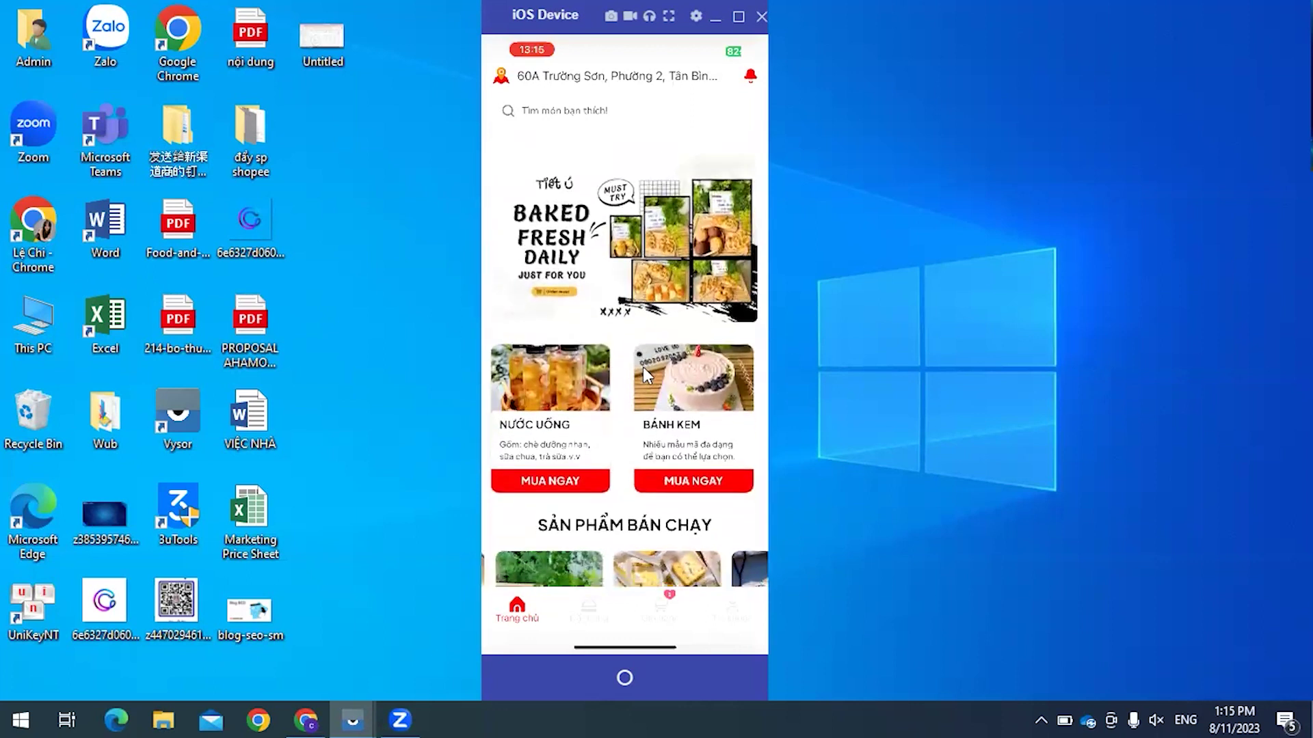
{"action": "scroll", "coordinate": [645, 374], "scroll_direction": "down", "scroll_amount": 4}
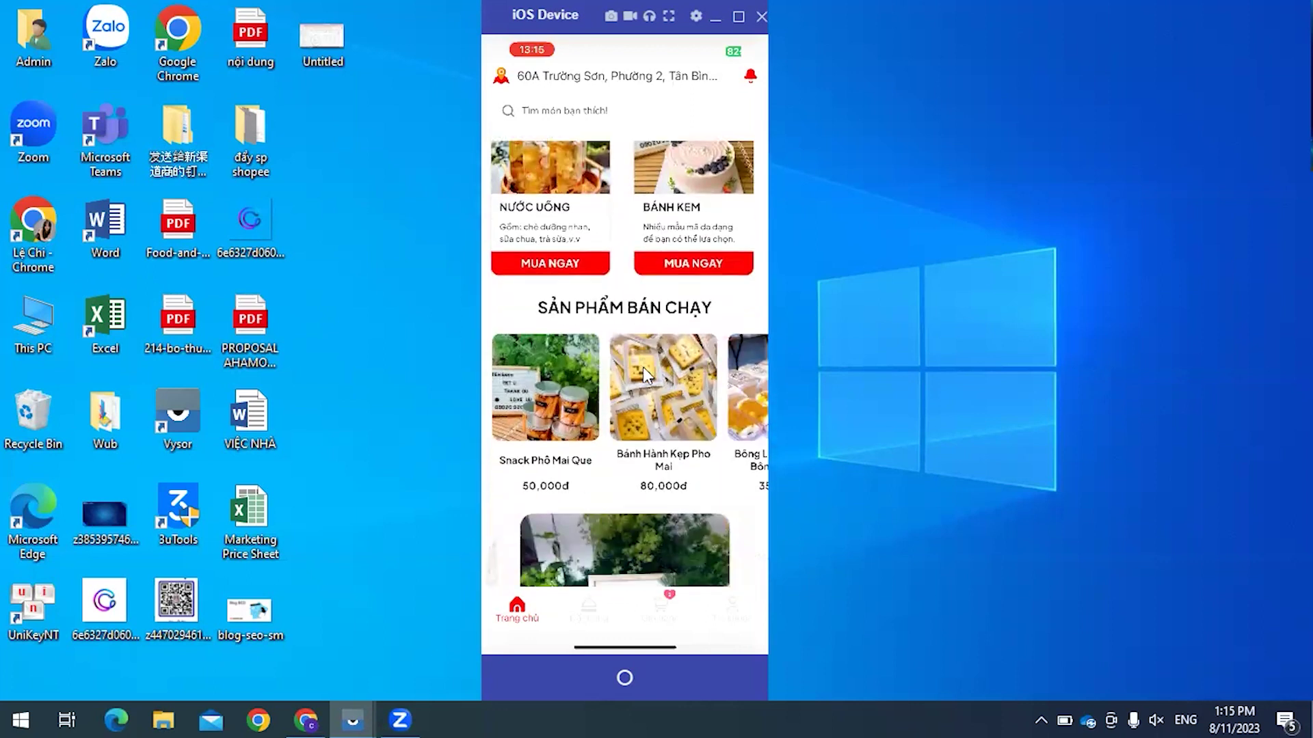
{"action": "scroll", "coordinate": [643, 367], "scroll_direction": "down", "scroll_amount": 8}
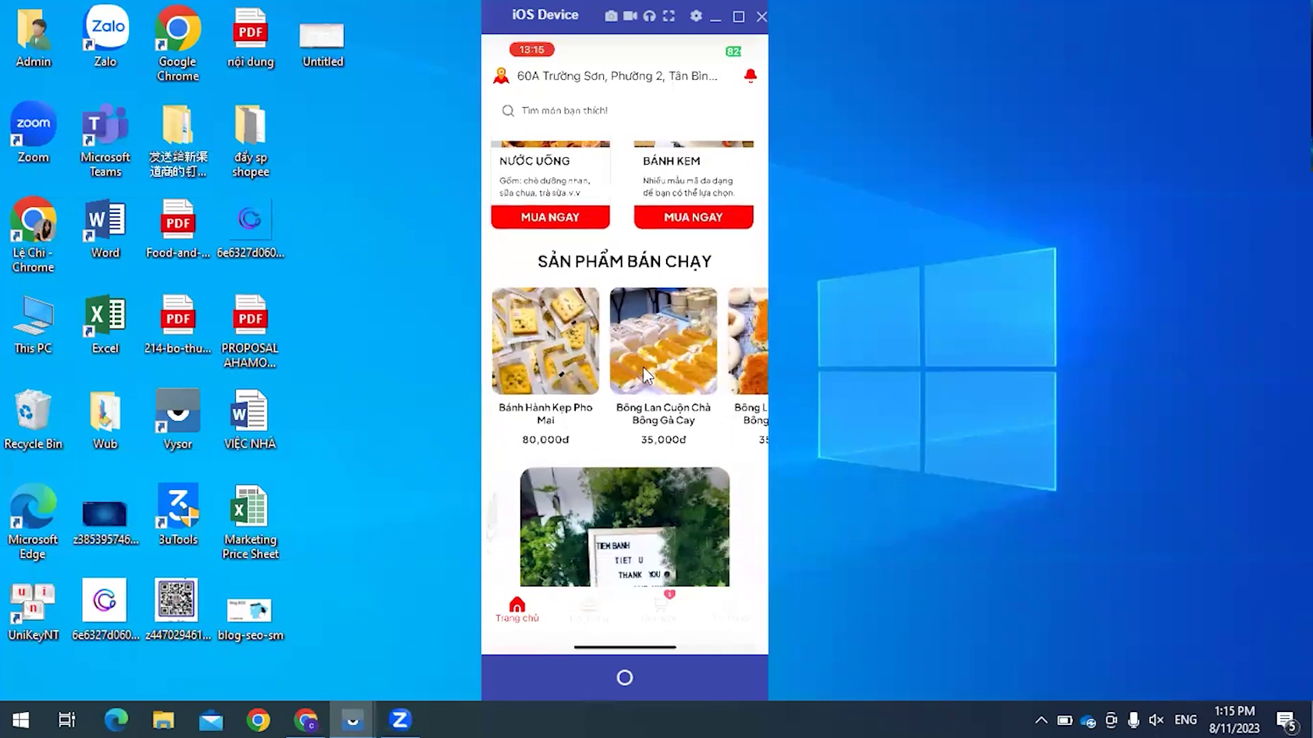
{"action": "scroll", "coordinate": [645, 375], "scroll_direction": "down", "scroll_amount": 5}
{"action": "scroll", "coordinate": [645, 375], "scroll_direction": "up", "scroll_amount": 6}
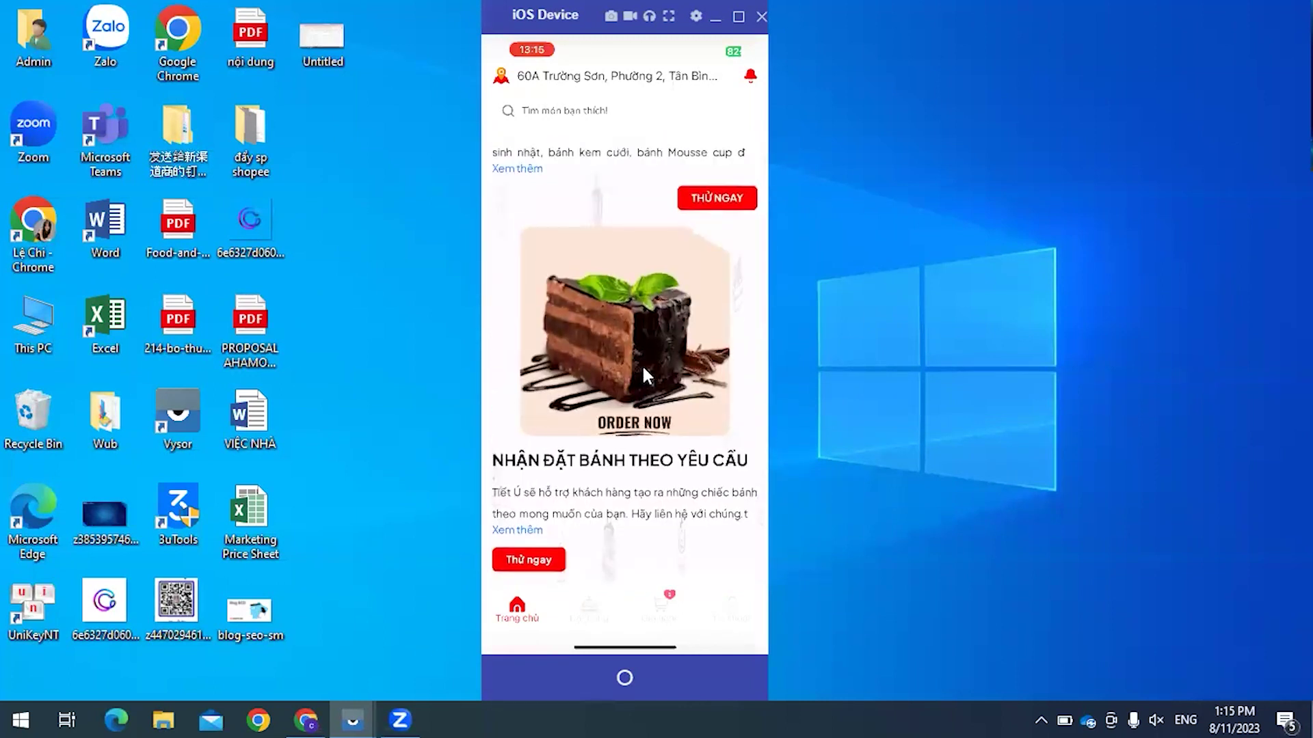
{"action": "scroll", "coordinate": [647, 376], "scroll_direction": "up", "scroll_amount": 8}
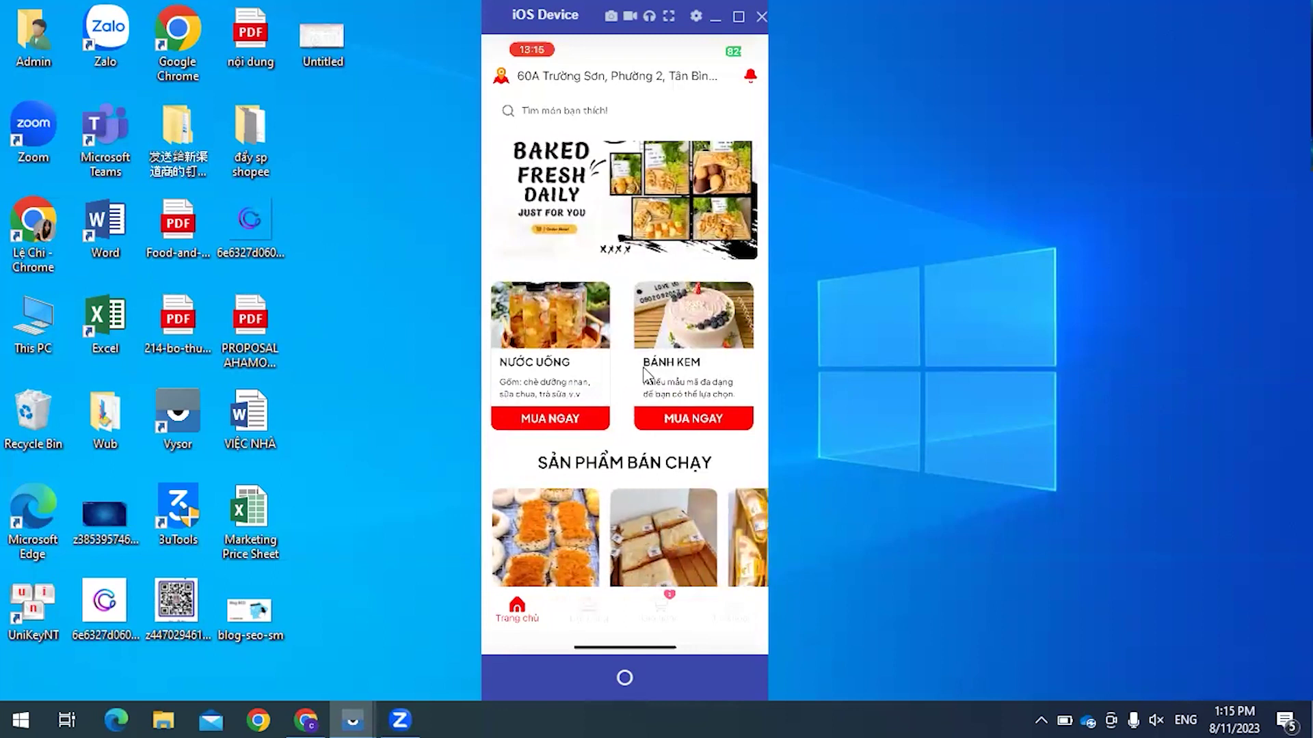
{"action": "scroll", "coordinate": [645, 372], "scroll_direction": "down", "scroll_amount": 3}
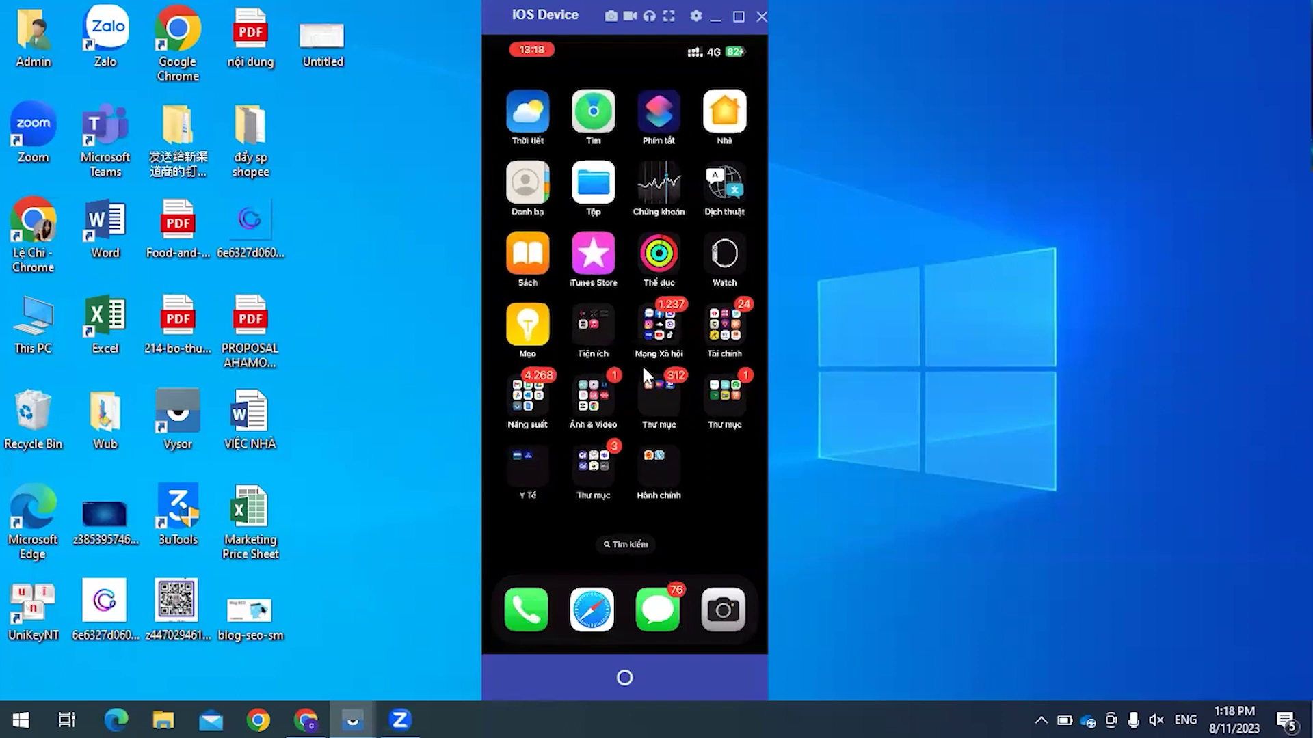
Step: Open the phone's folder holding the GoF&B apps
{"action": "left_click", "coordinate": [641, 364]}
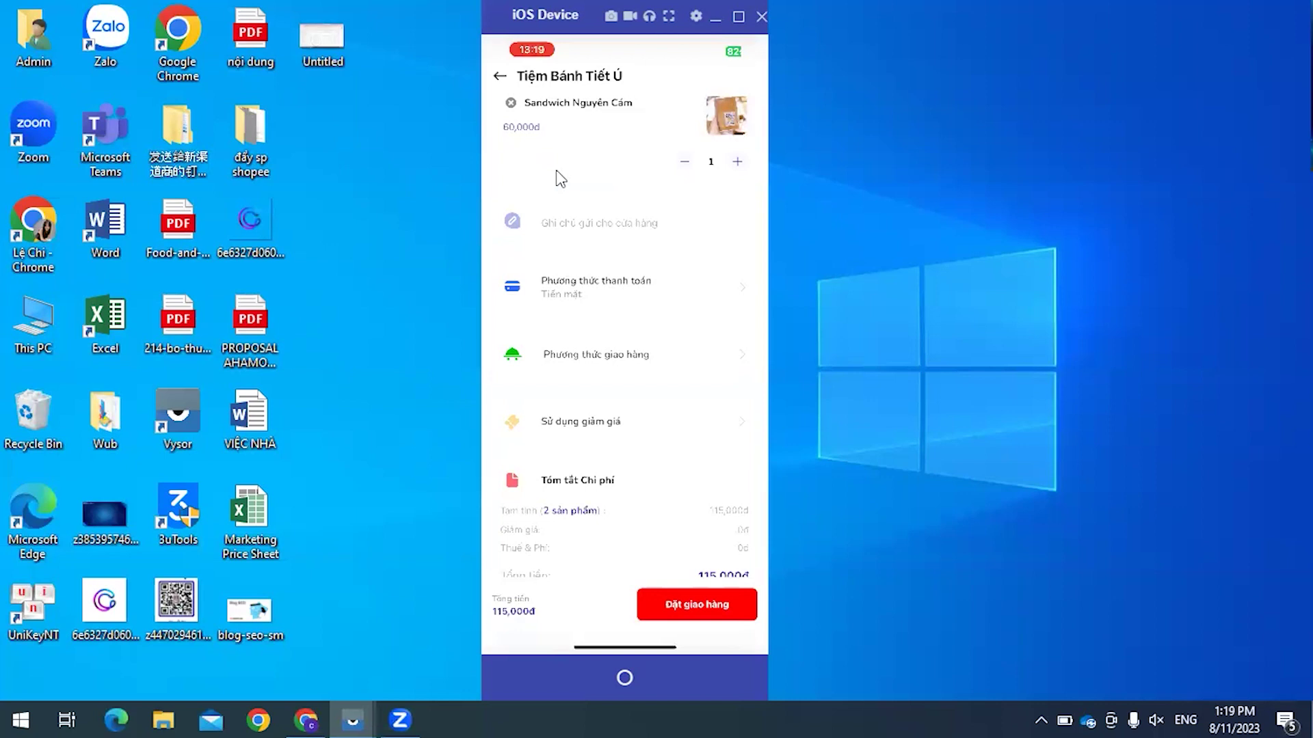
Step: Tap the checkout's note field to add a note for the store
{"action": "left_click", "coordinate": [559, 172]}
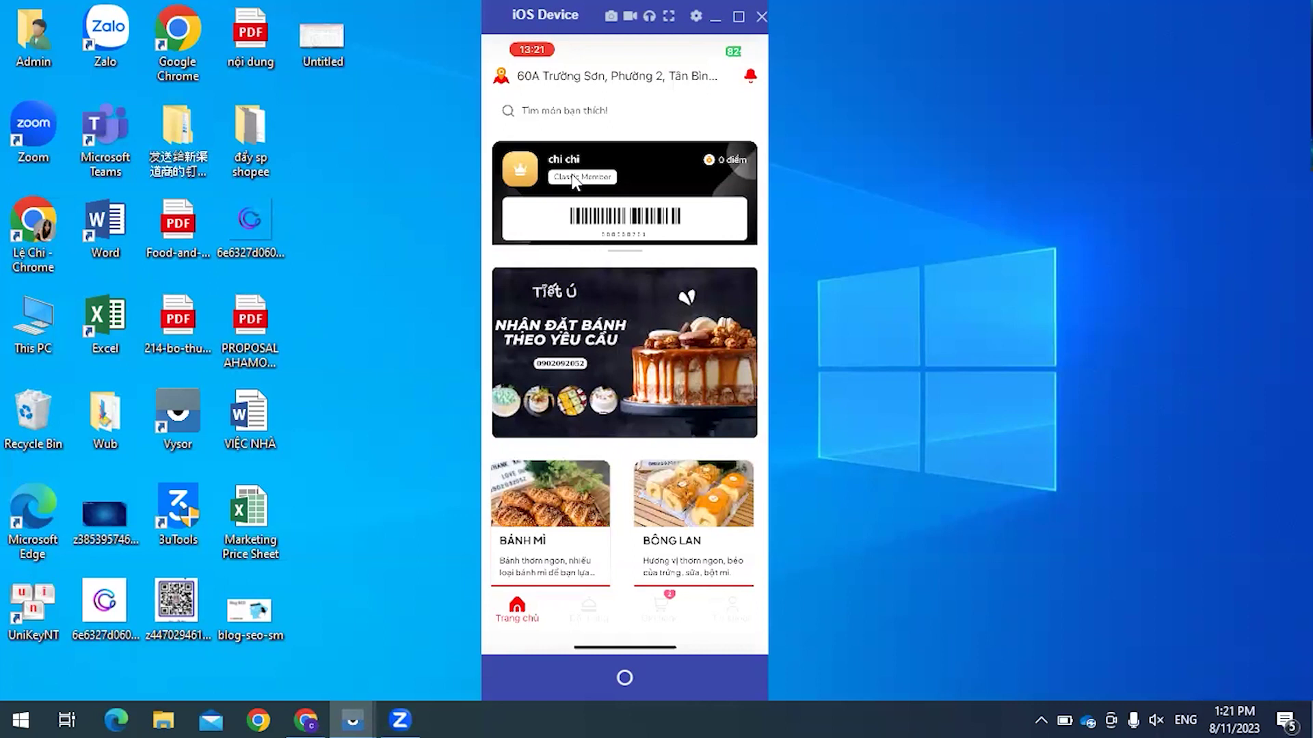
Step: Open the Classic Member loyalty card details on the app's home screen
{"action": "left_click", "coordinate": [574, 180]}
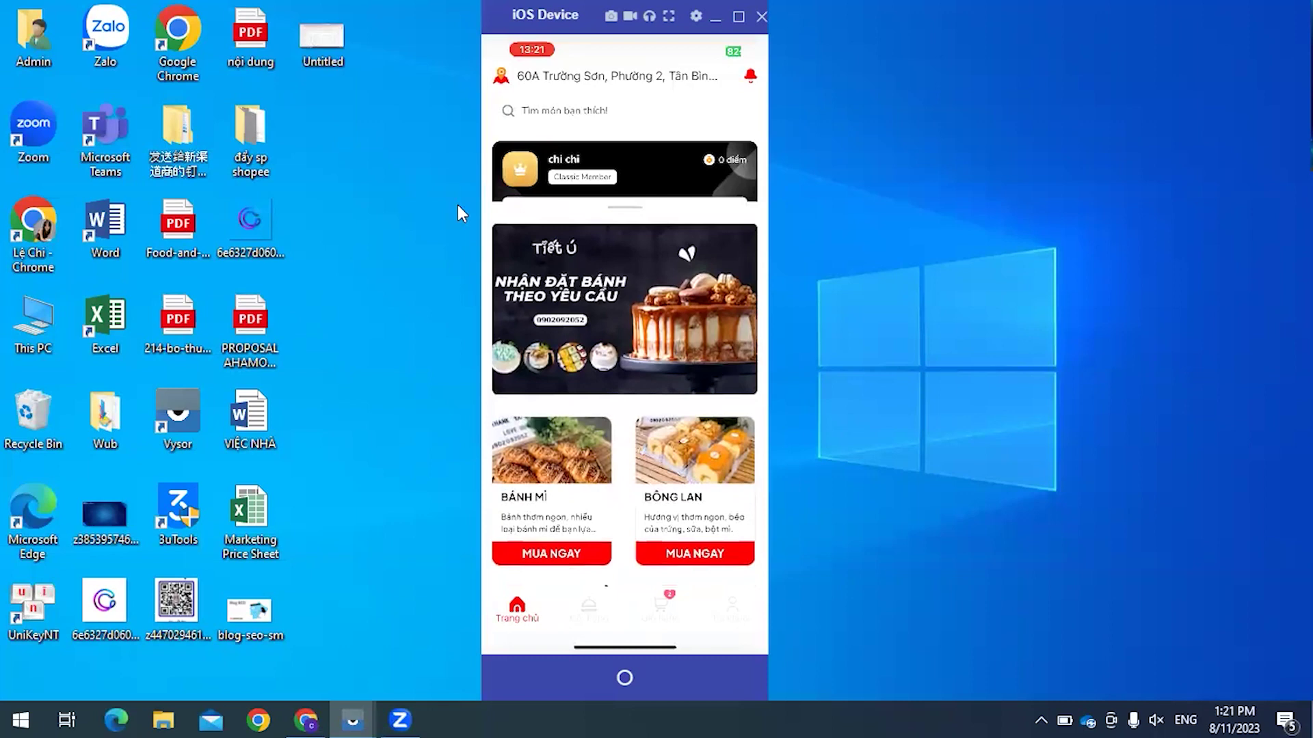
Step: Restore the GoF&B Admin window and open the Quận Tân Bình table areas list
{"action": "left_click", "coordinate": [305, 720]}
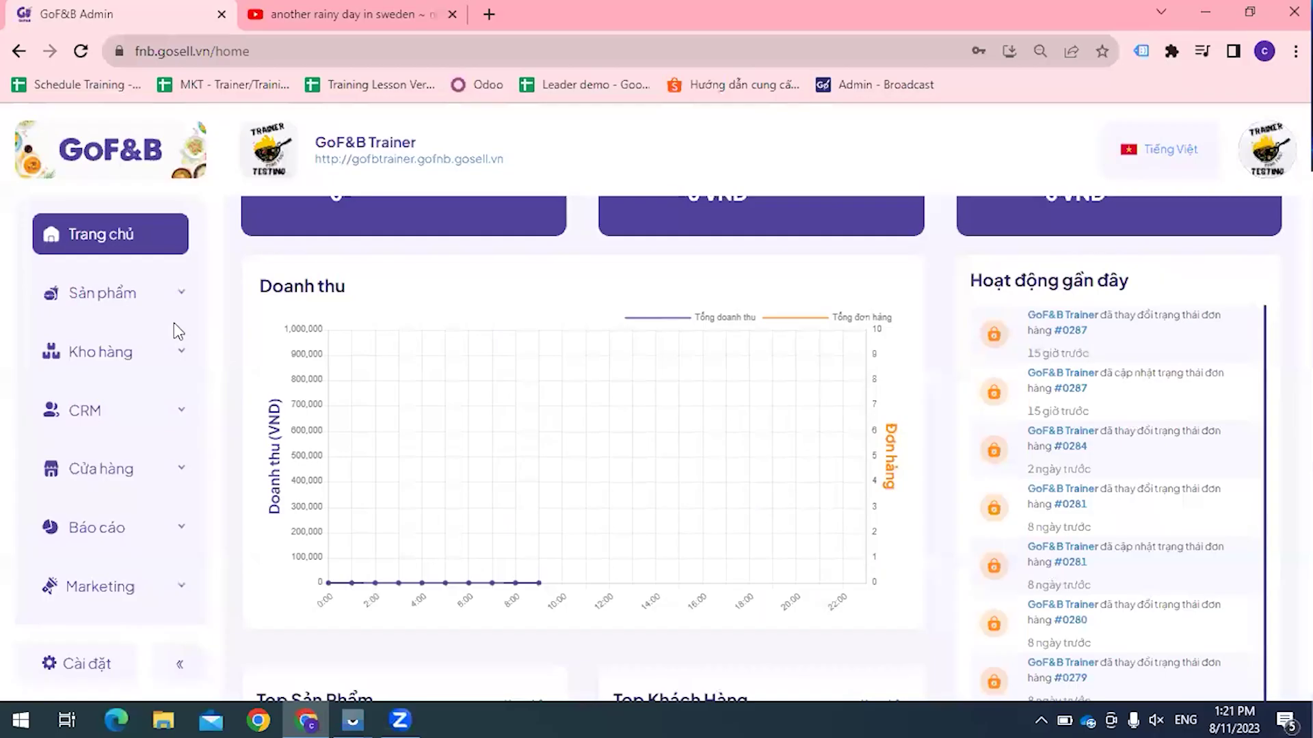
{"action": "scroll", "coordinate": [136, 483], "scroll_direction": "down", "scroll_amount": 1}
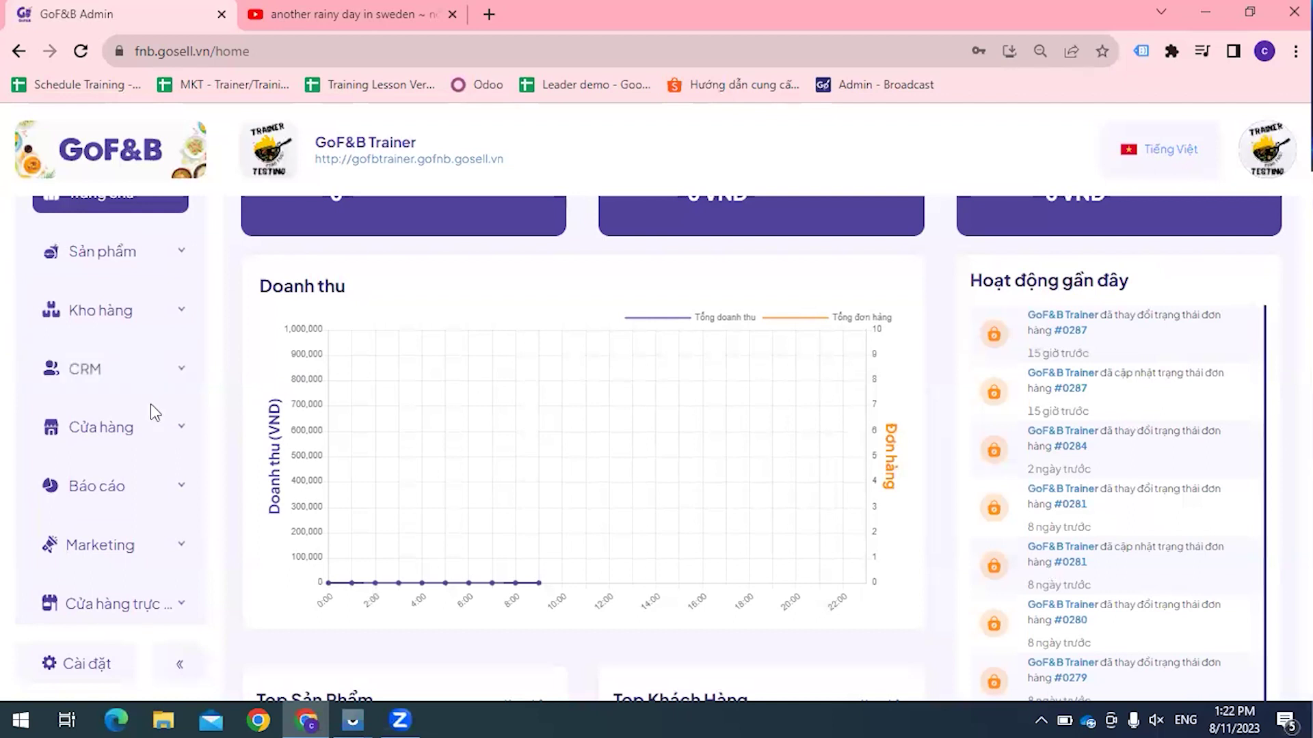
{"action": "scroll", "coordinate": [154, 411], "scroll_direction": "up", "scroll_amount": 1}
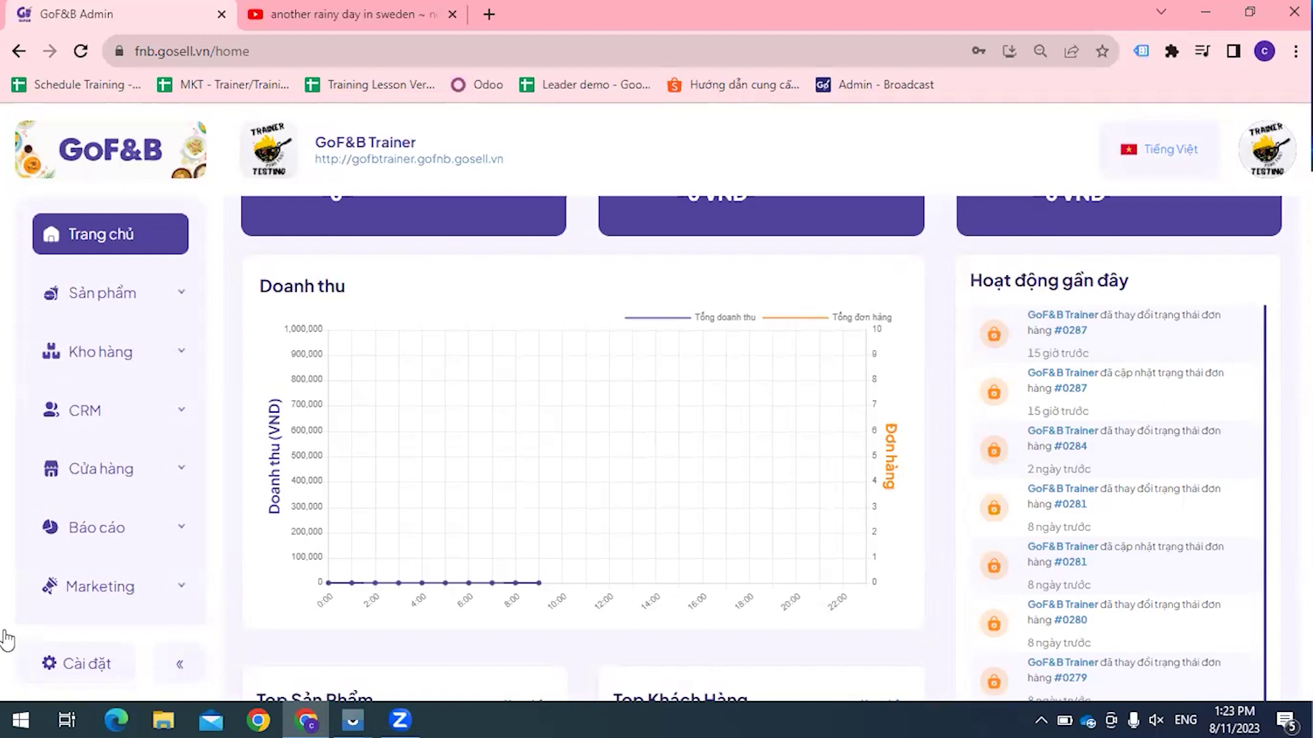
{"action": "left_click", "coordinate": [38, 472]}
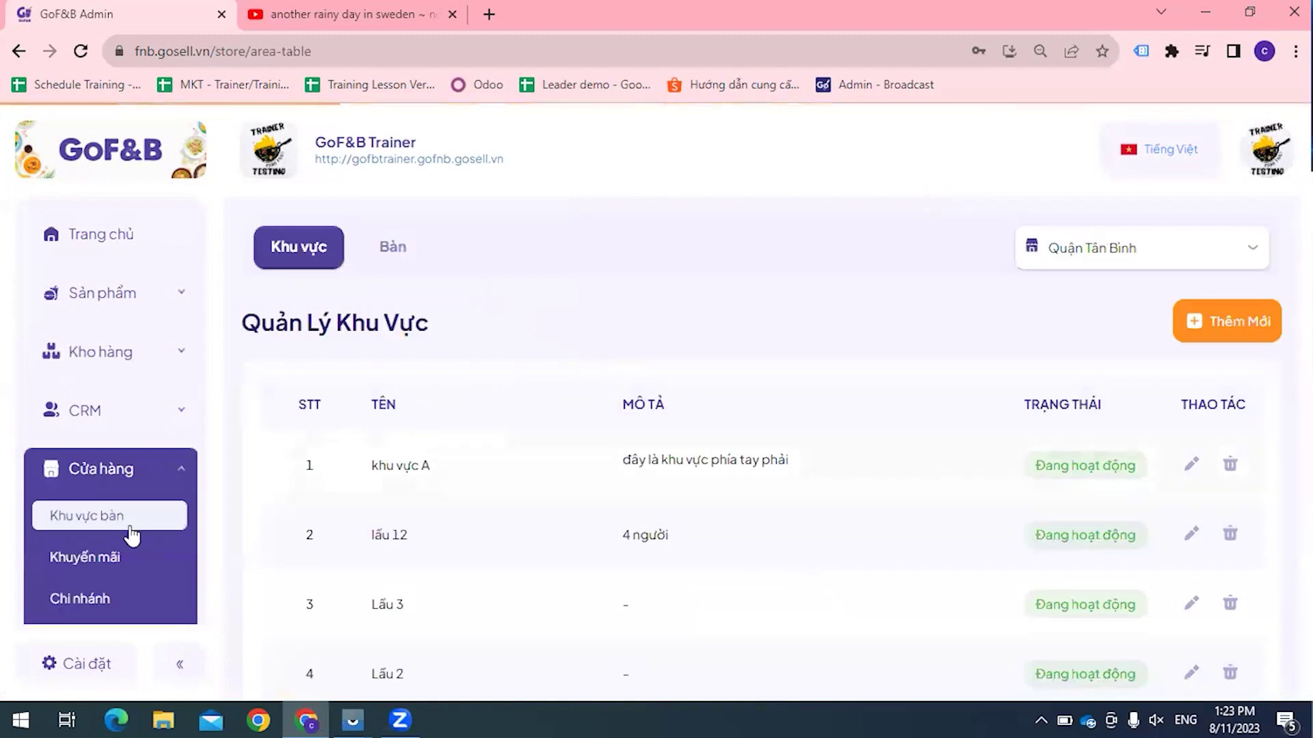
Step: Open the store's Cấu hình at the GIAO HÀNG tab with distance-based shipping fees
{"action": "scroll", "coordinate": [94, 573], "scroll_direction": "down", "scroll_amount": 1}
{"action": "scroll", "coordinate": [94, 573], "scroll_direction": "down", "scroll_amount": 2}
{"action": "scroll", "coordinate": [89, 547], "scroll_direction": "up", "scroll_amount": 1}
{"action": "left_click", "coordinate": [82, 530]}
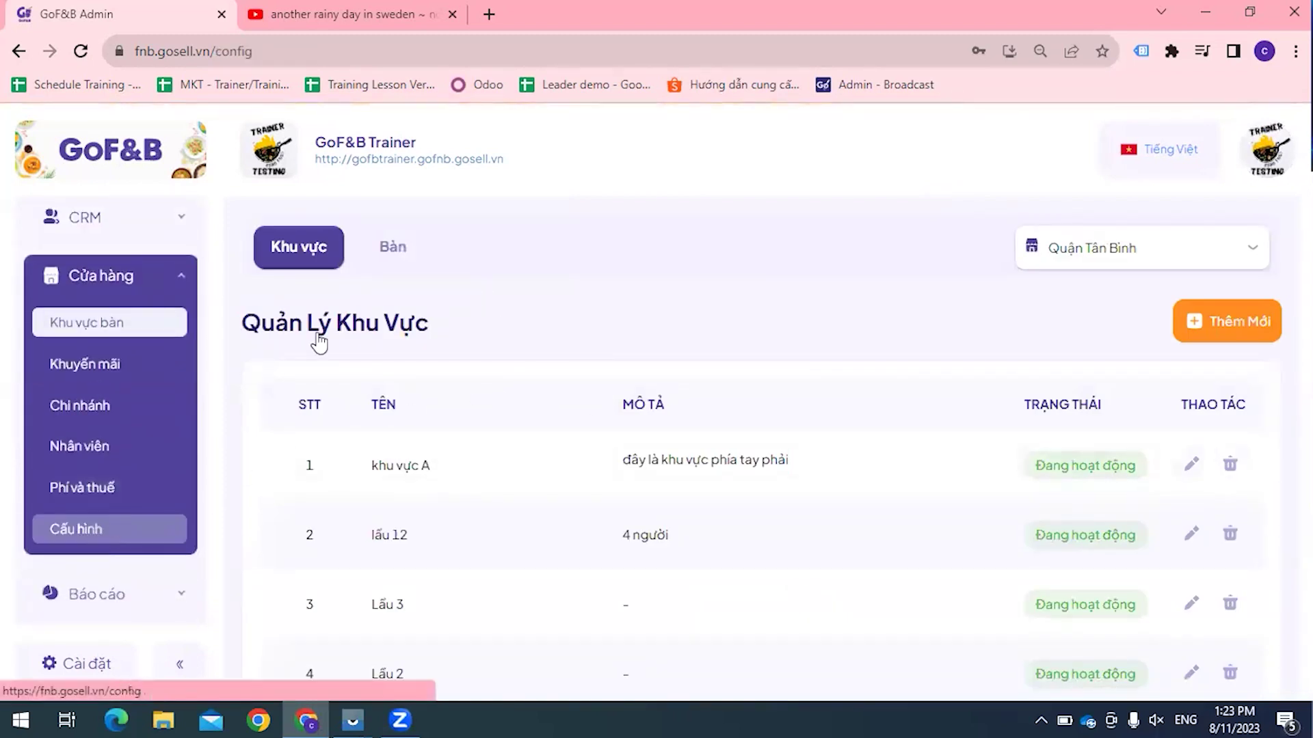
{"action": "left_click", "coordinate": [451, 309]}
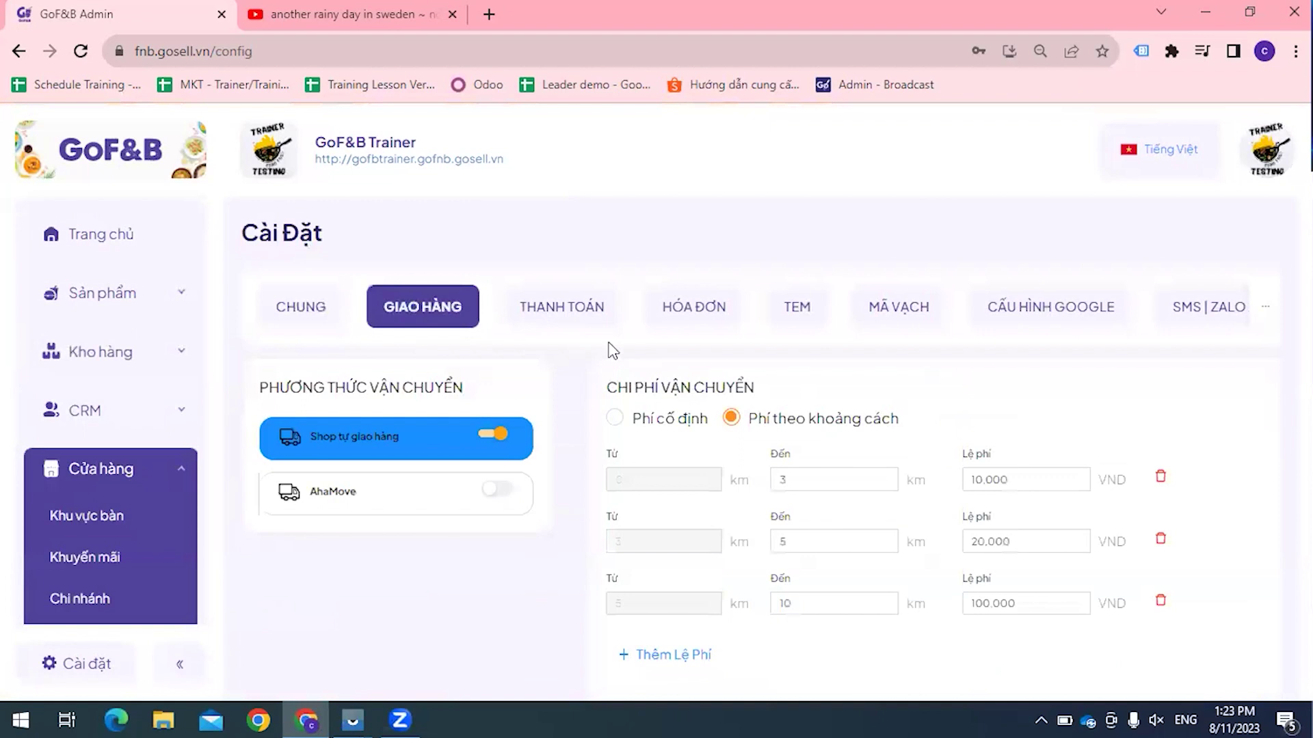
{"action": "left_click", "coordinate": [580, 319]}
{"action": "left_click", "coordinate": [423, 308]}
Step: On the THANH TOÁN tab, open MoMo's Partner Code and access key setup form
{"action": "left_click", "coordinate": [561, 316]}
{"action": "scroll", "coordinate": [381, 445], "scroll_direction": "down", "scroll_amount": 2}
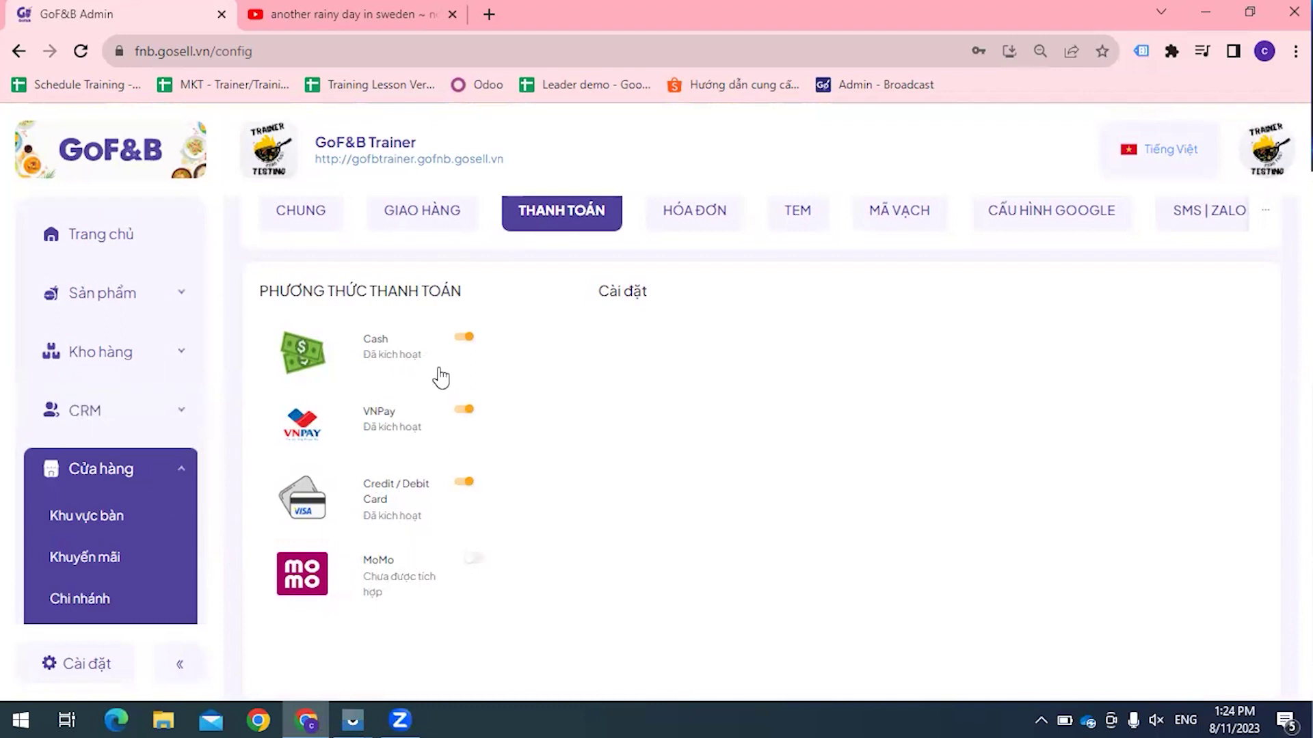
{"action": "scroll", "coordinate": [441, 376], "scroll_direction": "down", "scroll_amount": 1}
{"action": "scroll", "coordinate": [441, 377], "scroll_direction": "down", "scroll_amount": 1}
{"action": "scroll", "coordinate": [205, 474], "scroll_direction": "down", "scroll_amount": 4}
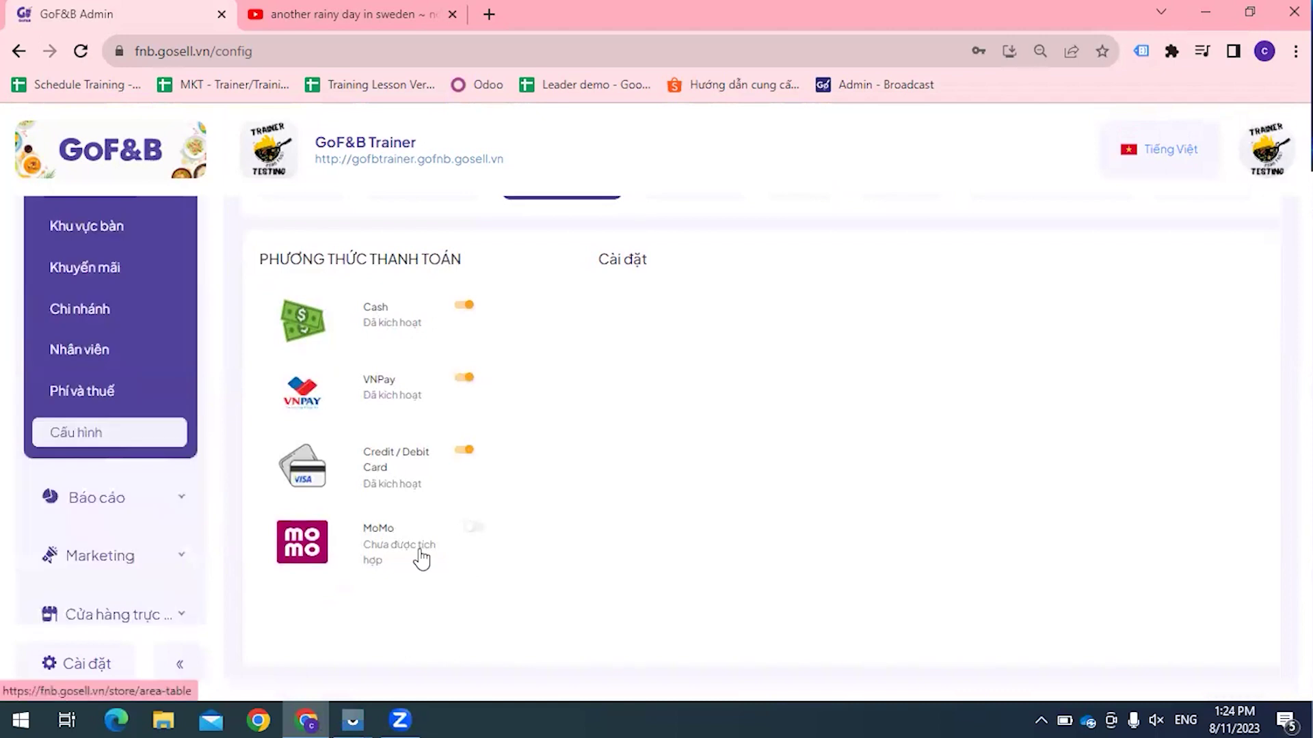
{"action": "left_click", "coordinate": [472, 533]}
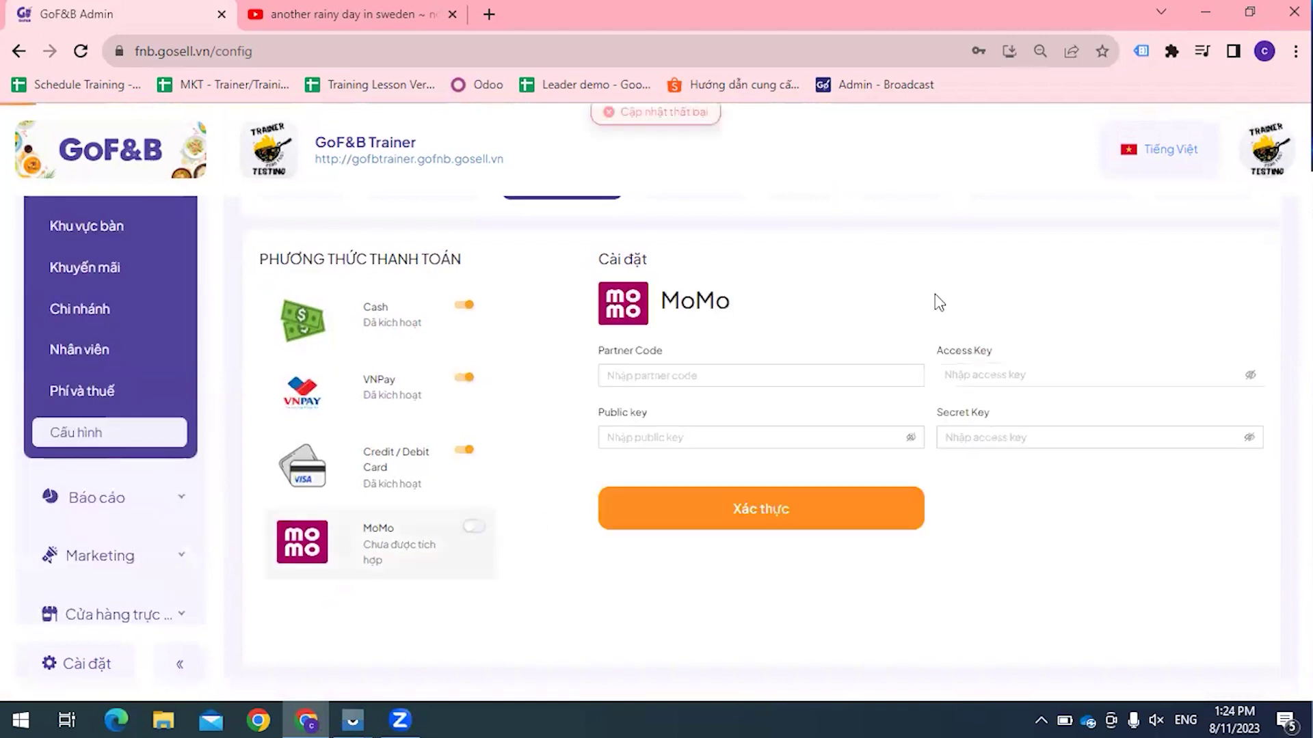
{"action": "left_click", "coordinate": [648, 435]}
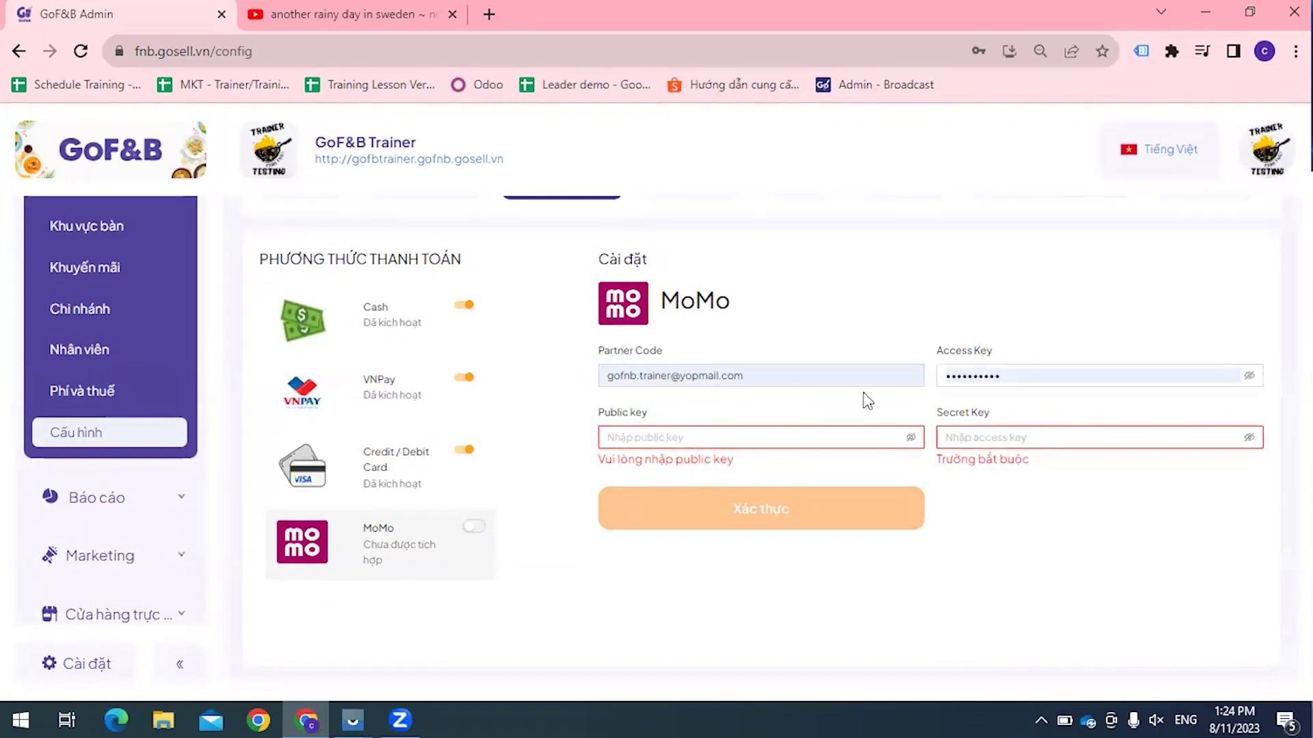
{"action": "scroll", "coordinate": [162, 445], "scroll_direction": "up", "scroll_amount": 3}
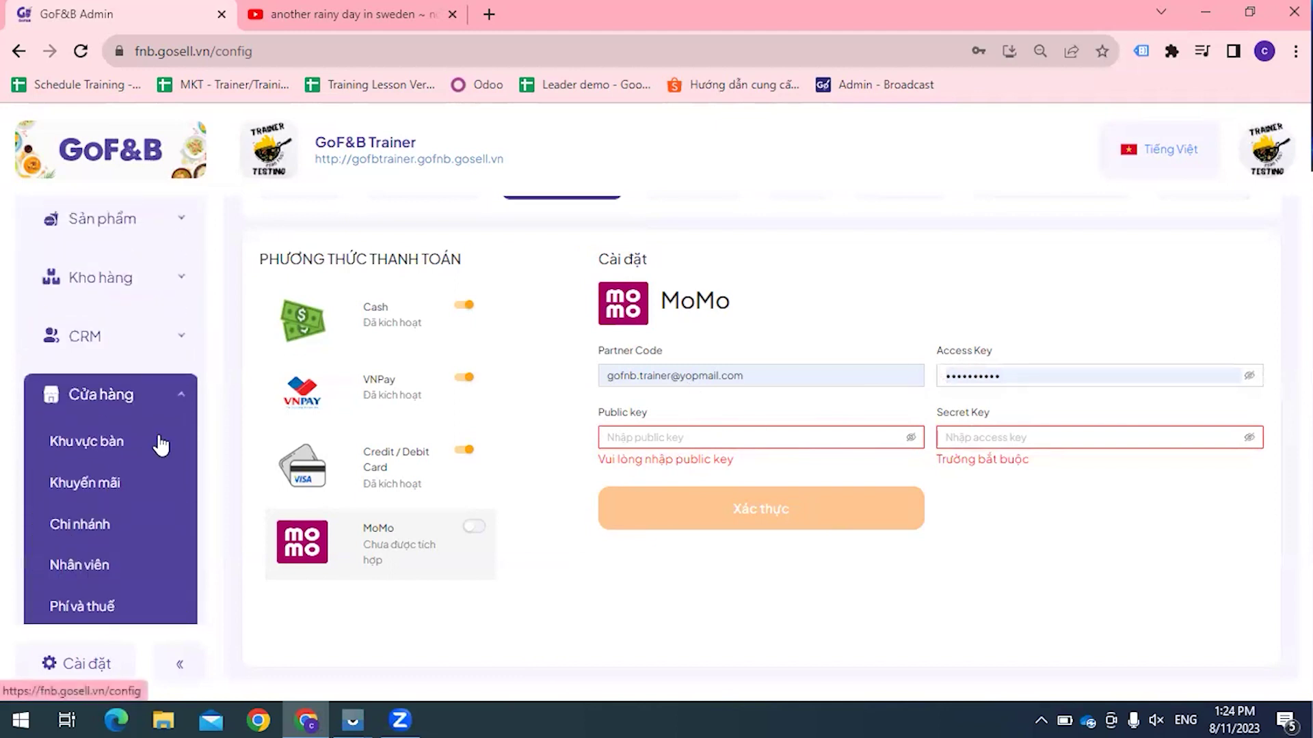
{"action": "scroll", "coordinate": [161, 444], "scroll_direction": "up", "scroll_amount": 1}
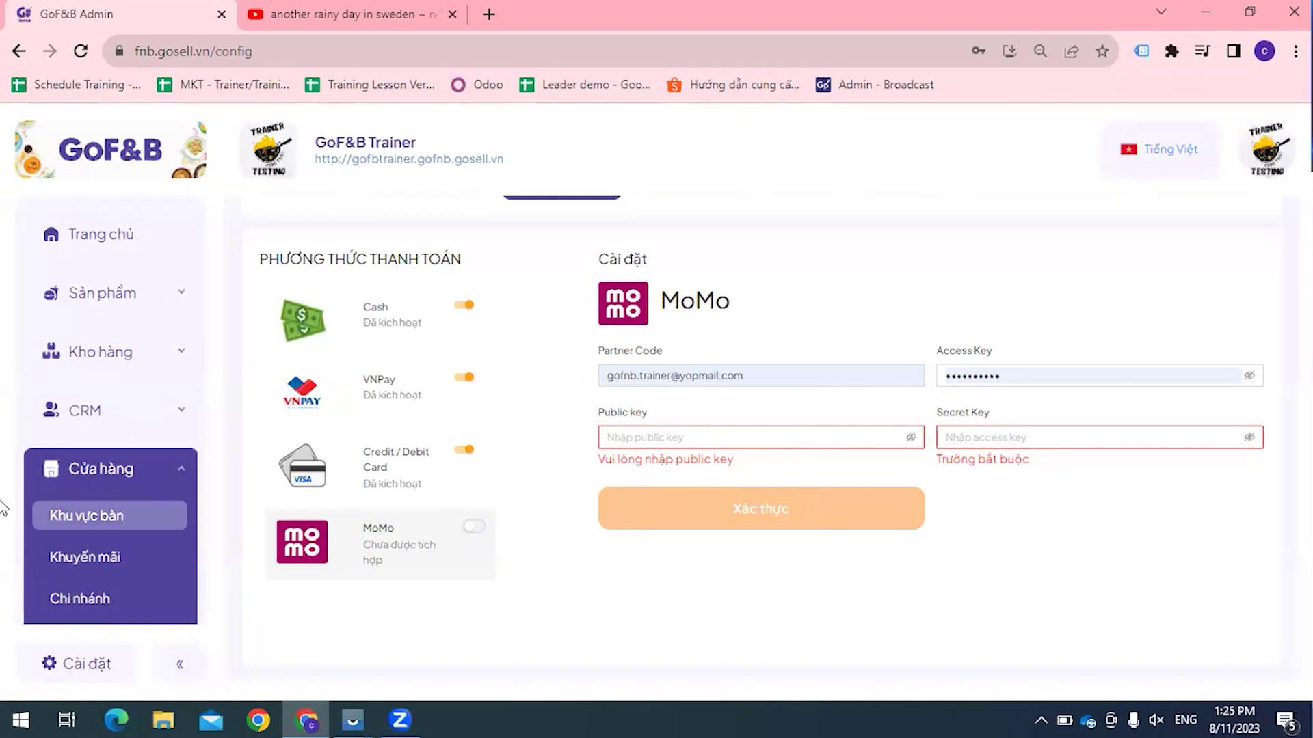
Step: Open CRM > Khách hàng and browse customers' platforms, membership ranks and points
{"action": "left_click", "coordinate": [90, 424]}
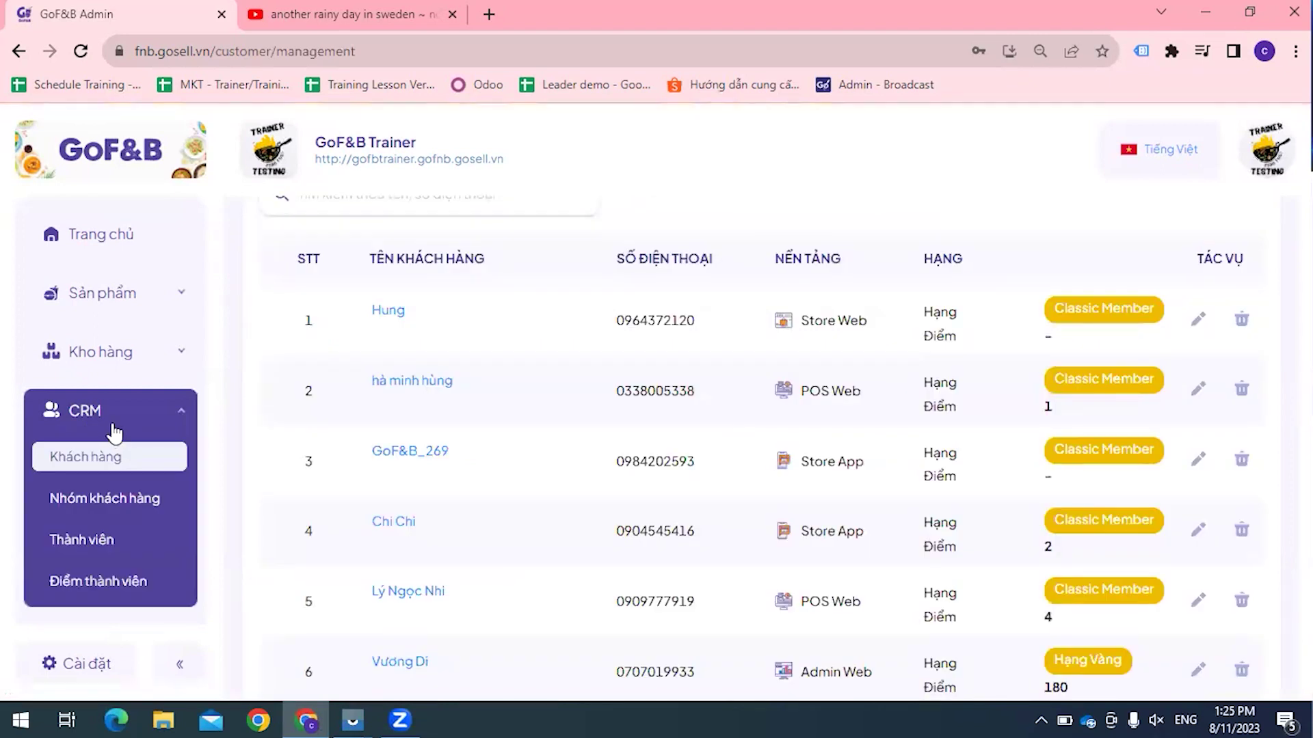
{"action": "scroll", "coordinate": [110, 430], "scroll_direction": "down", "scroll_amount": 2}
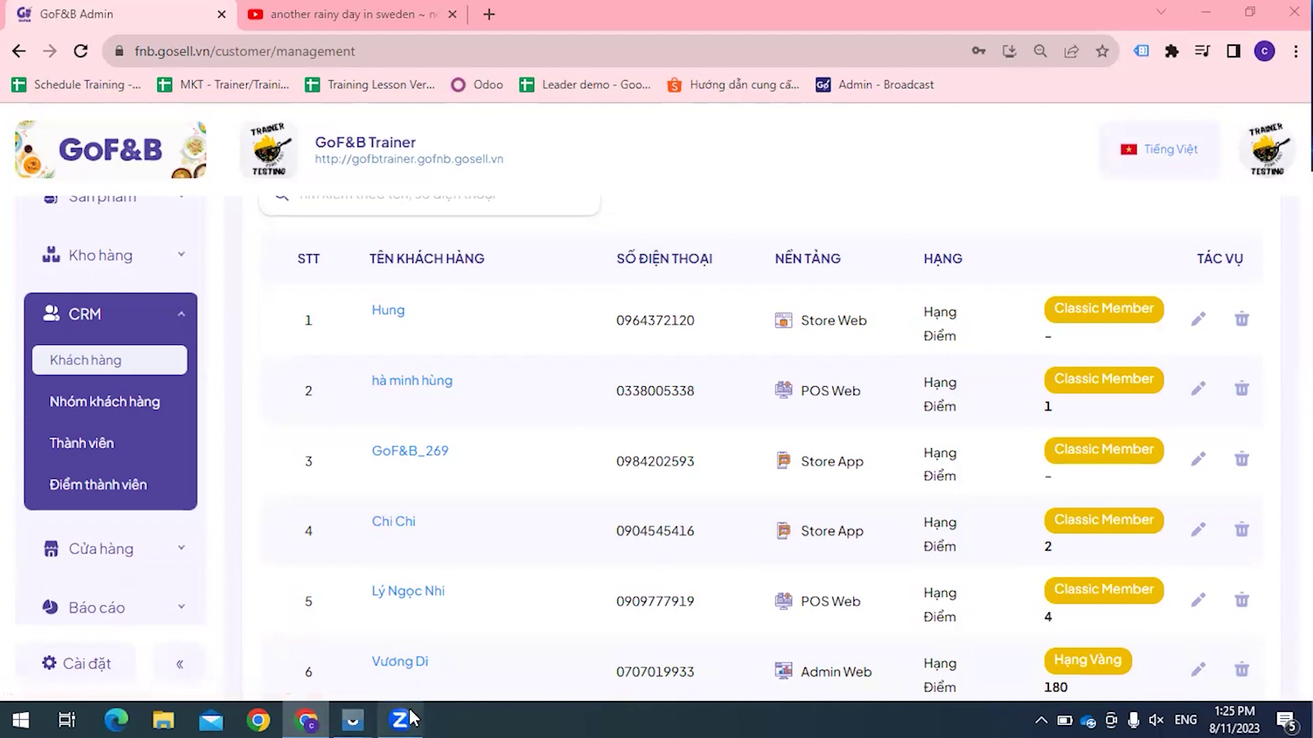
{"action": "mouse_move", "coordinate": [408, 717]}
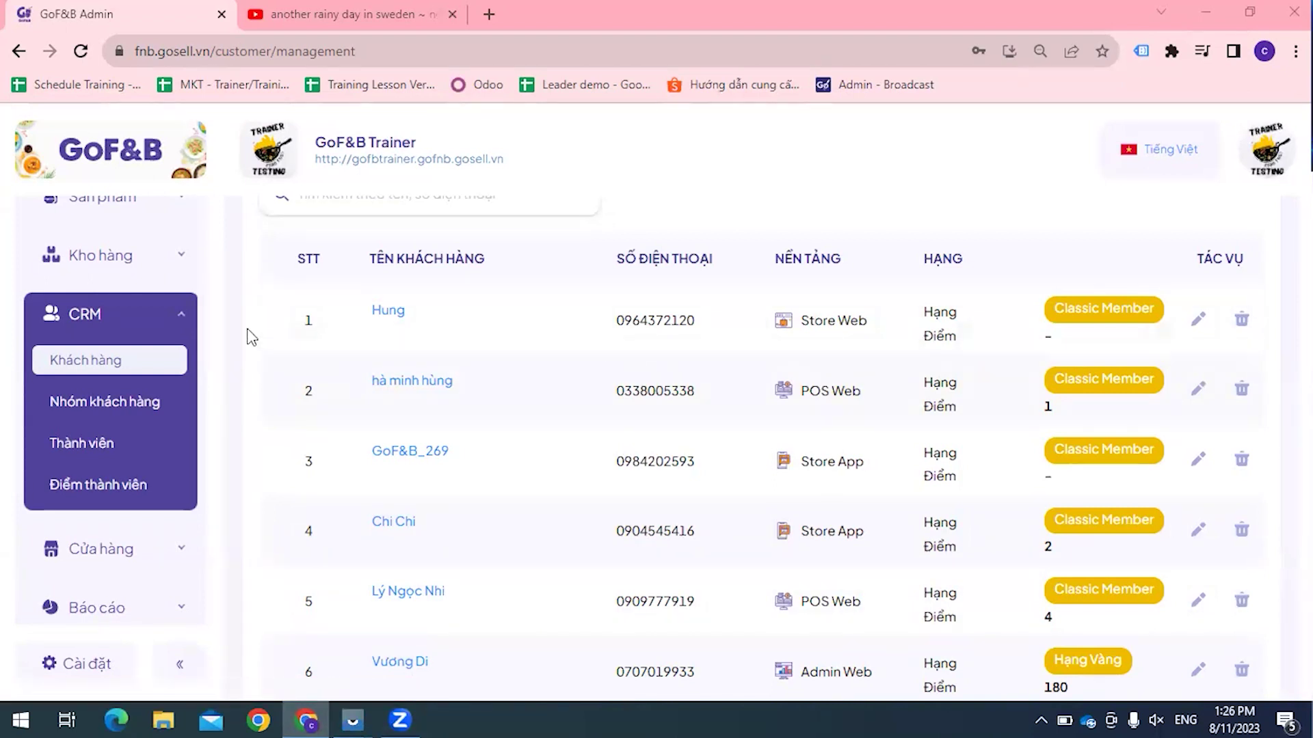
{"action": "scroll", "coordinate": [430, 304], "scroll_direction": "up", "scroll_amount": 1}
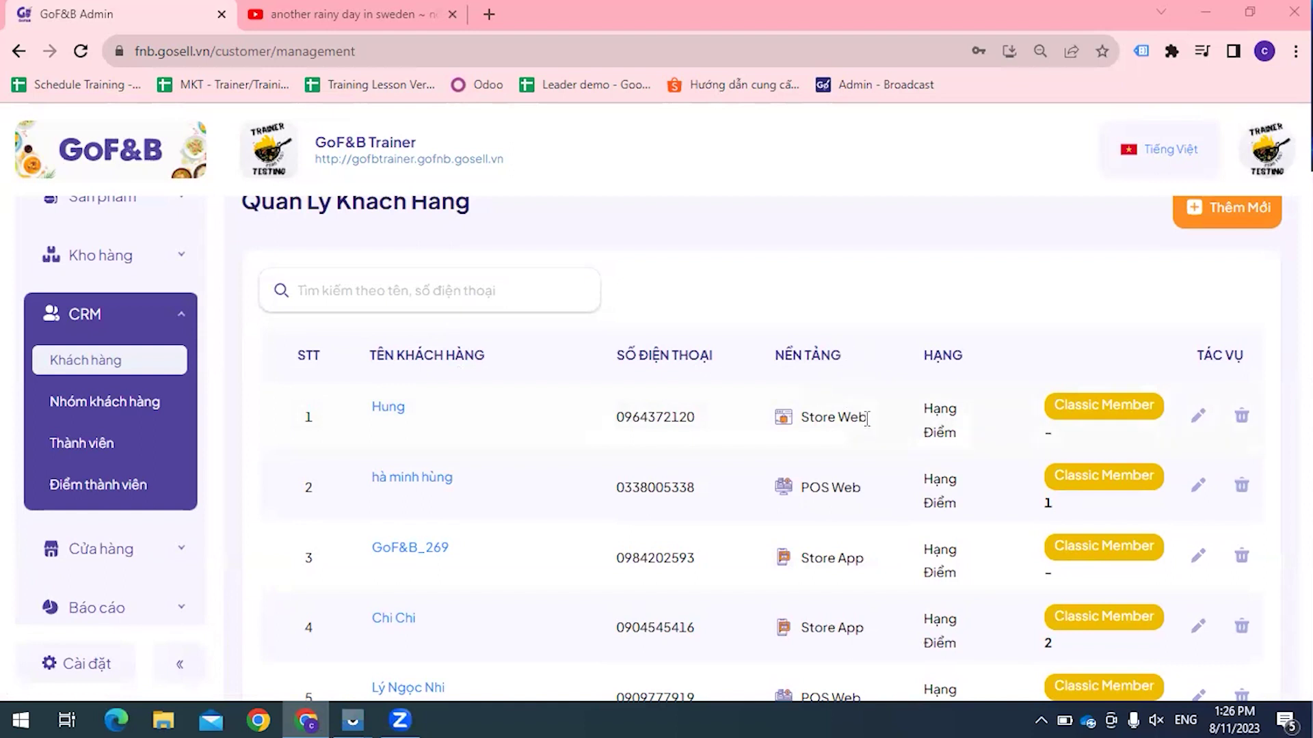
{"action": "left_click", "coordinate": [821, 419]}
{"action": "scroll", "coordinate": [761, 449], "scroll_direction": "down", "scroll_amount": 1}
{"action": "scroll", "coordinate": [852, 470], "scroll_direction": "down", "scroll_amount": 1}
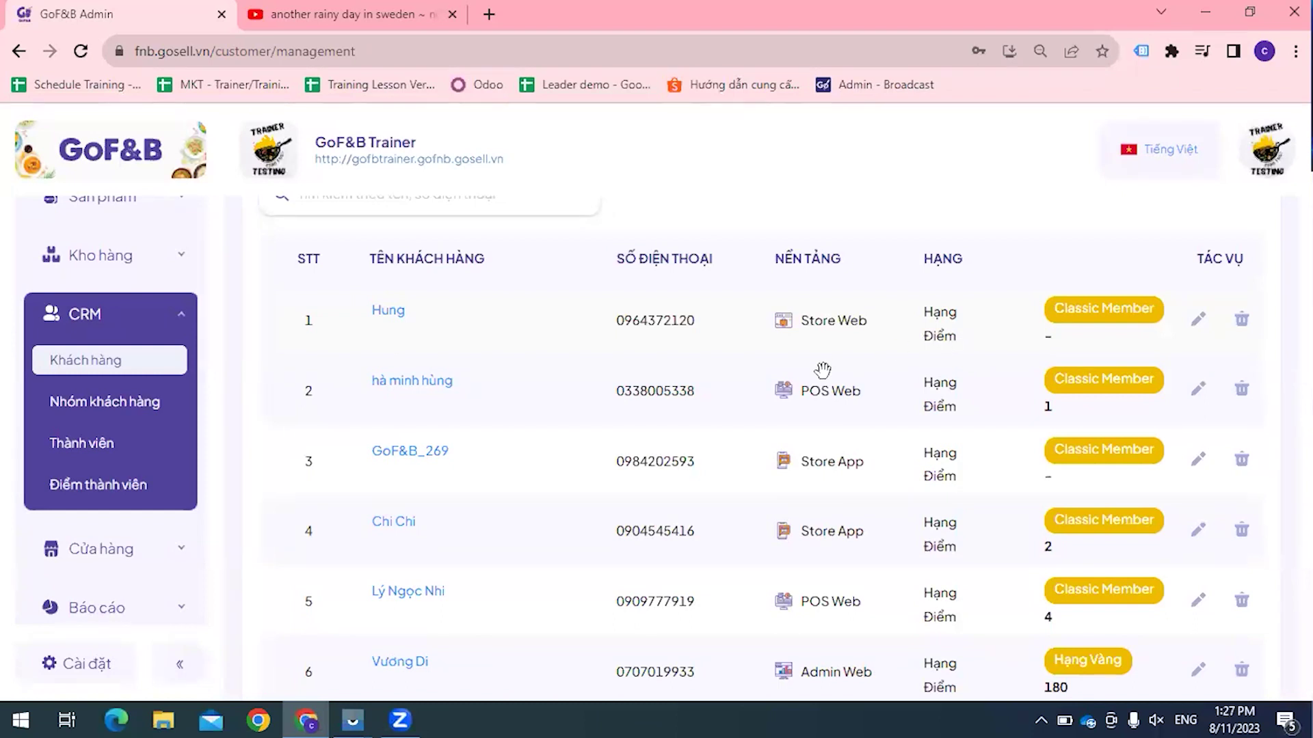
{"action": "scroll", "coordinate": [992, 372], "scroll_direction": "down", "scroll_amount": 4}
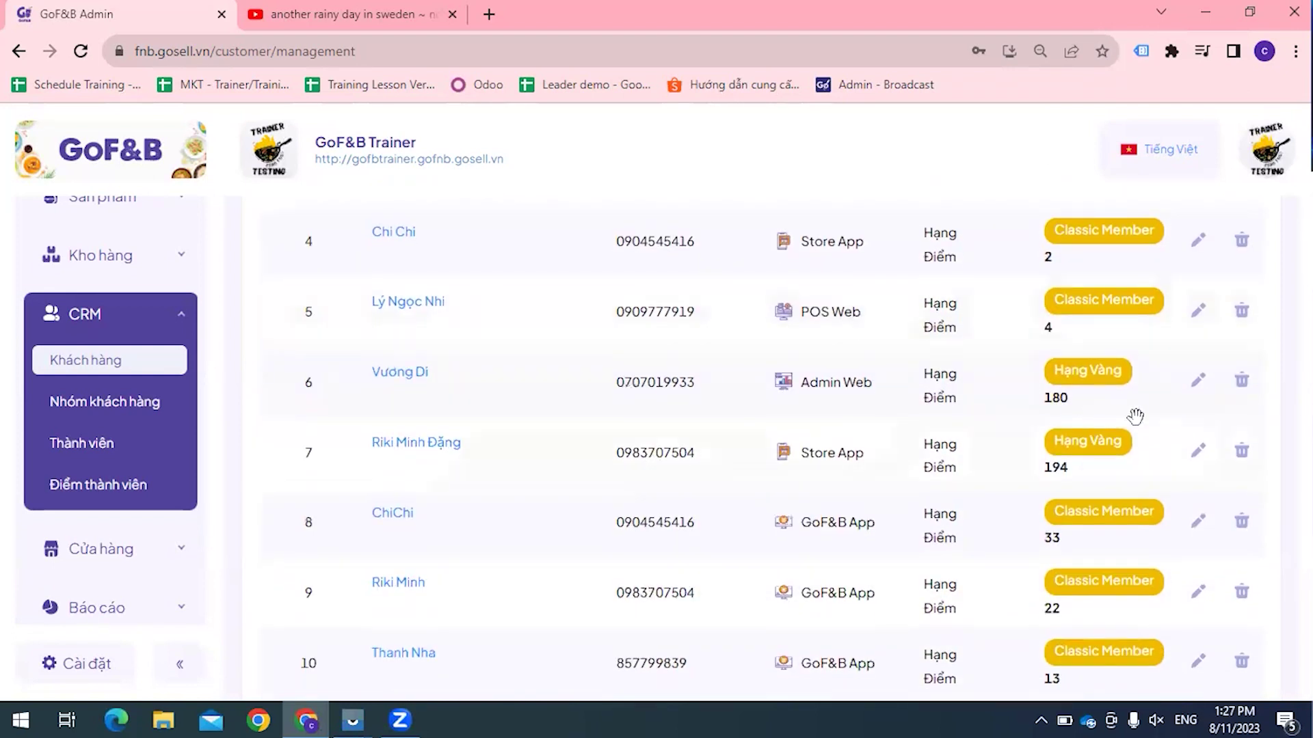
{"action": "scroll", "coordinate": [1028, 412], "scroll_direction": "down", "scroll_amount": 1}
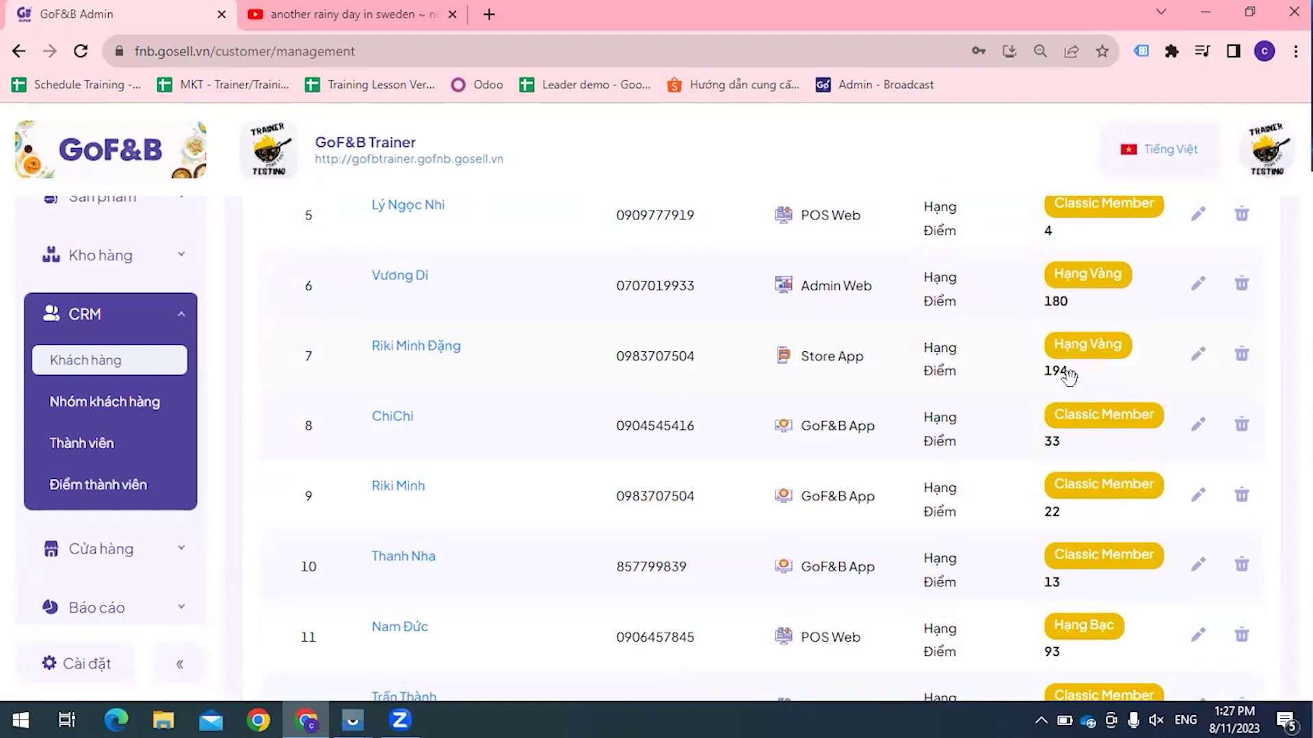
{"action": "scroll", "coordinate": [1067, 373], "scroll_direction": "up", "scroll_amount": 1}
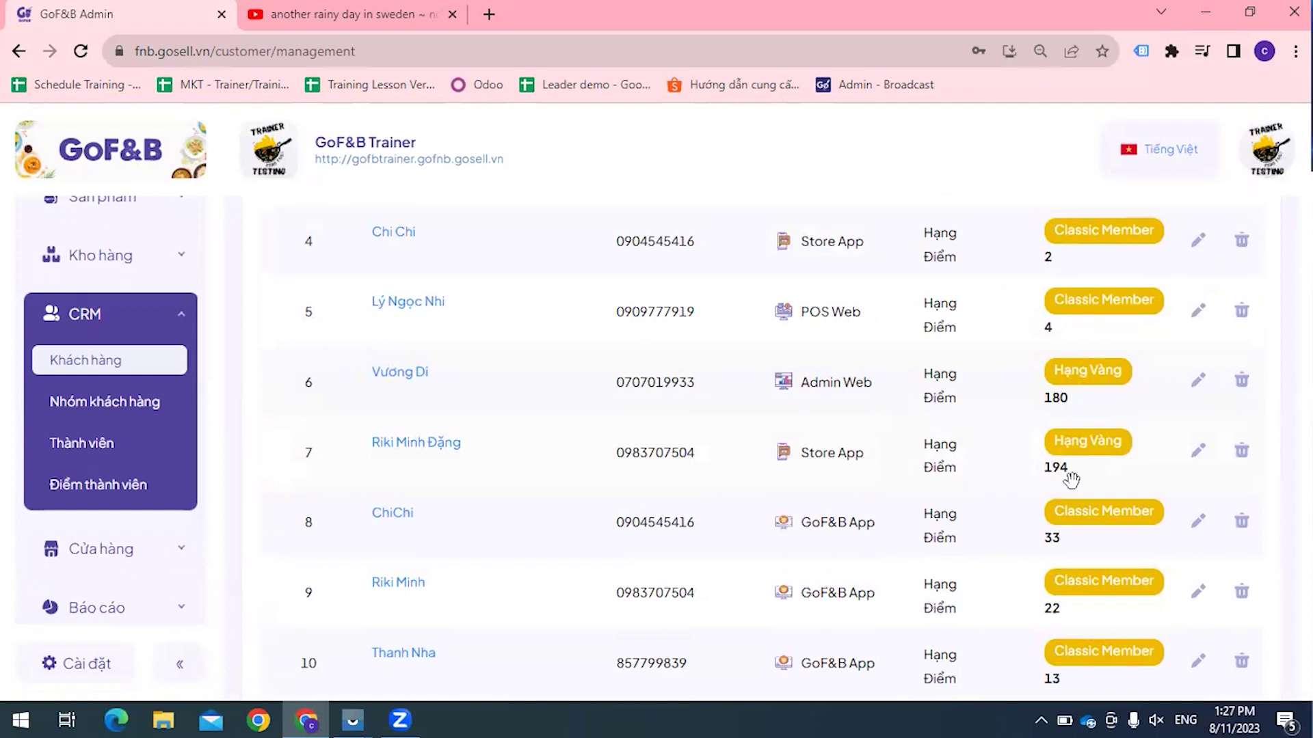
Step: Open CRM > Điểm thành viên and check the points expiry date stays 01/01
{"action": "left_click", "coordinate": [109, 487]}
{"action": "scroll", "coordinate": [756, 431], "scroll_direction": "up", "scroll_amount": 4}
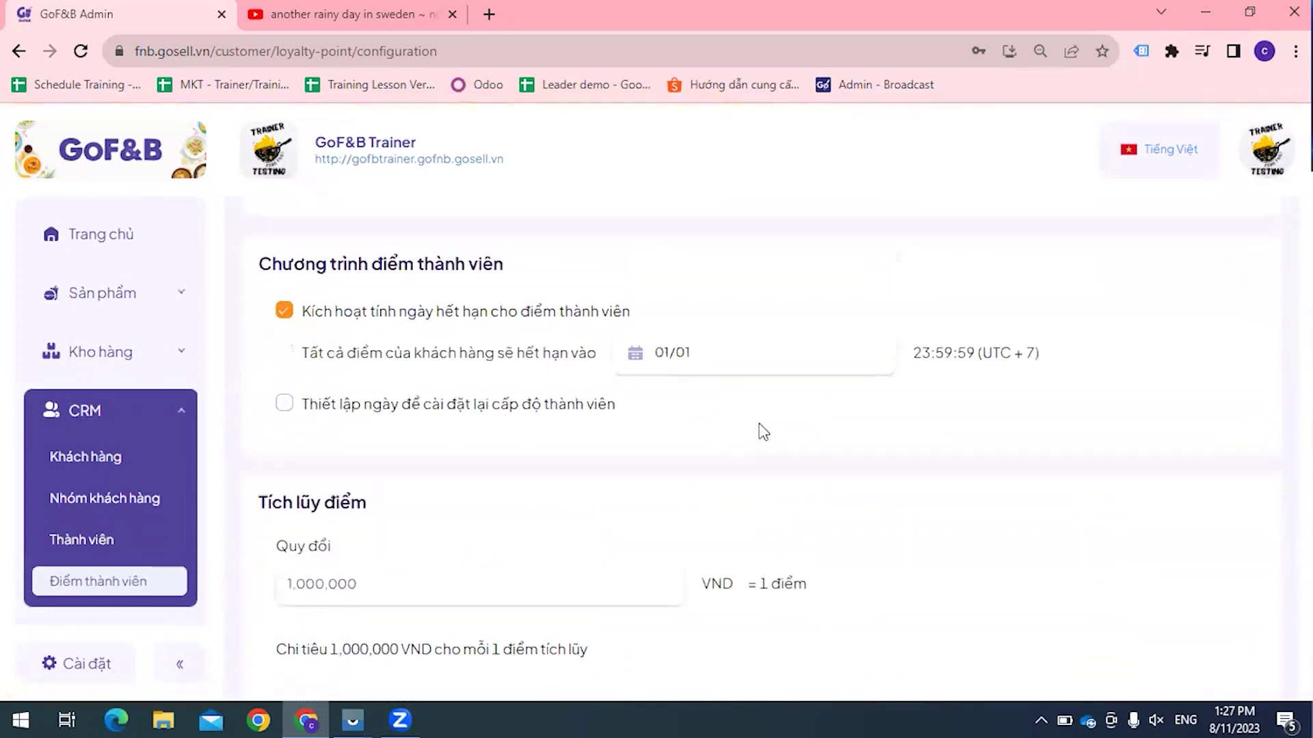
{"action": "scroll", "coordinate": [679, 456], "scroll_direction": "up", "scroll_amount": 1}
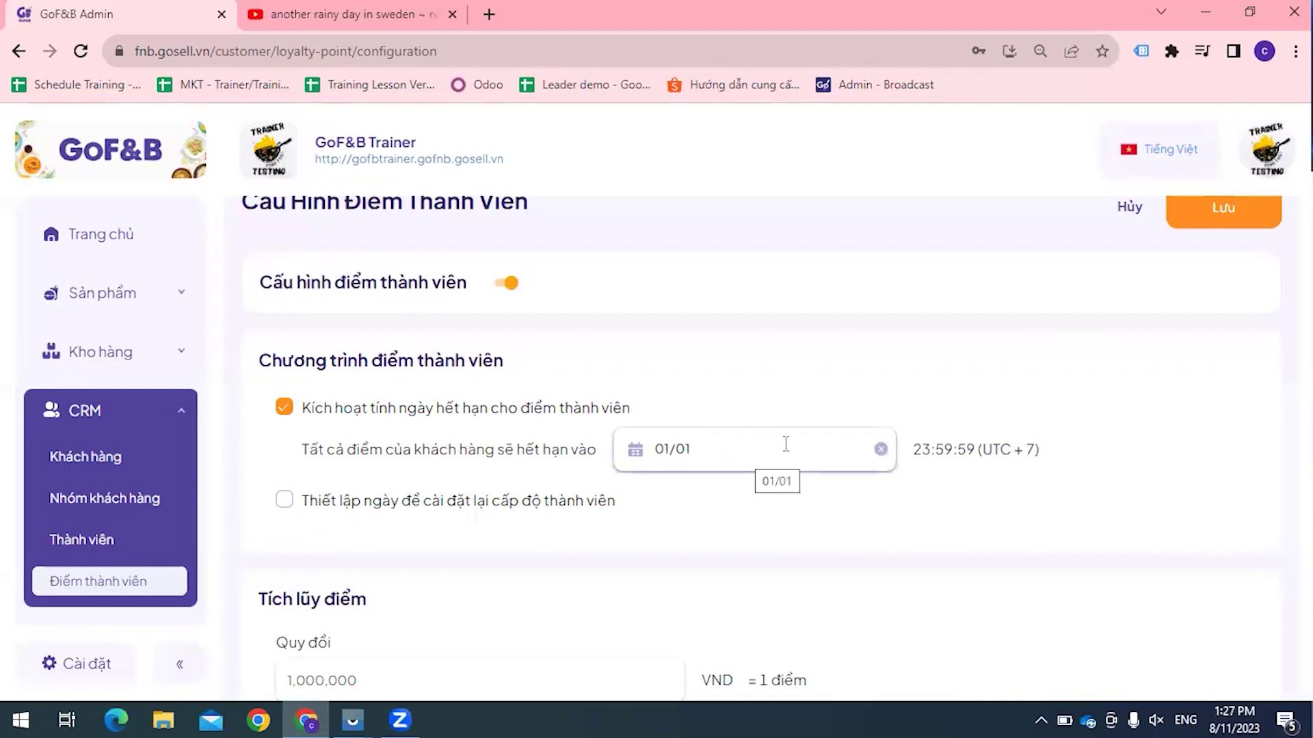
{"action": "left_click", "coordinate": [742, 441]}
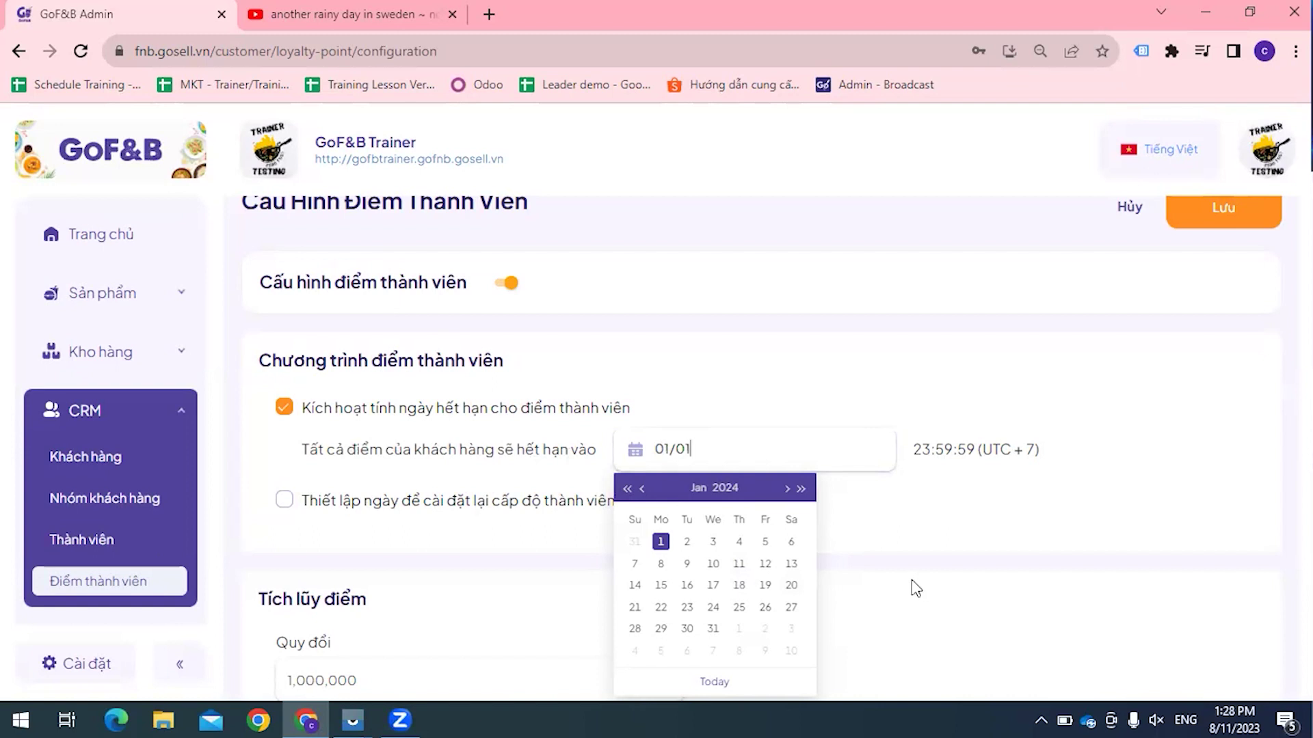
{"action": "left_click", "coordinate": [861, 386]}
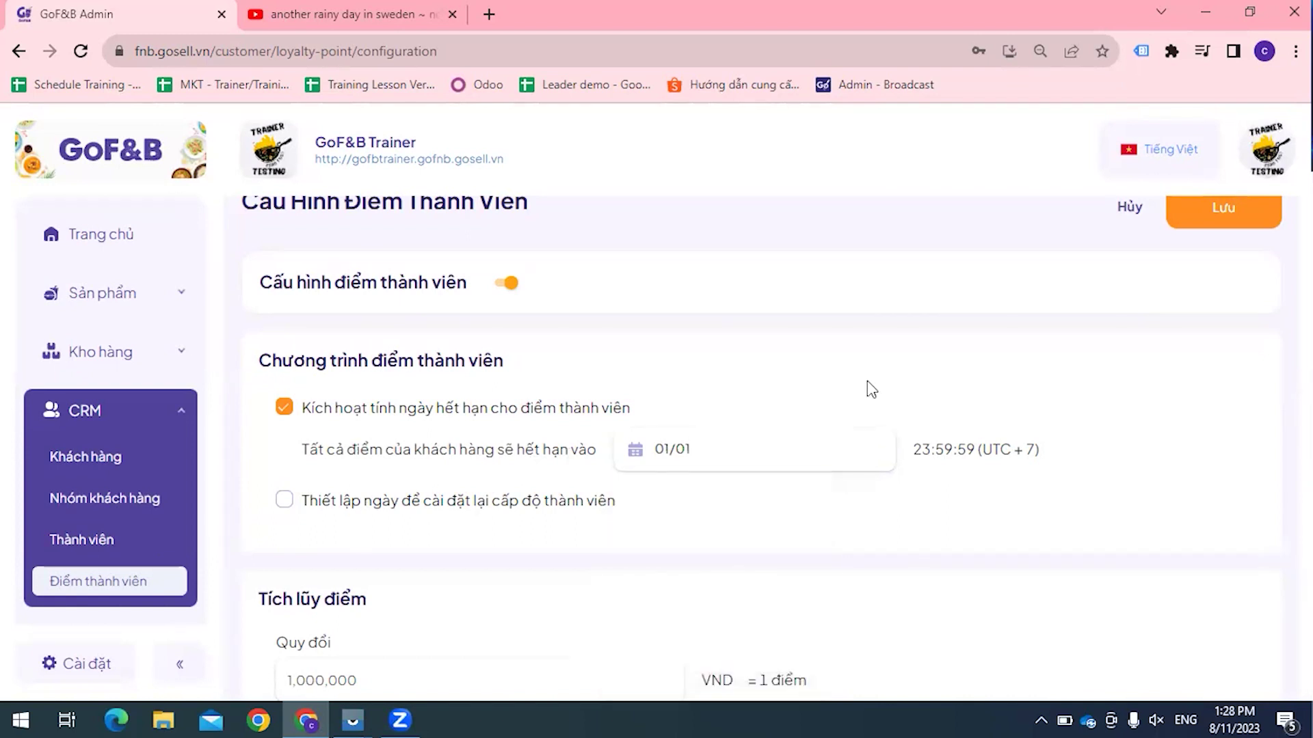
Step: Leave the 1,000,000 VND = 1 point earning rate unchanged, glance at Nhóm khách hàng, return
{"action": "scroll", "coordinate": [871, 389], "scroll_direction": "down", "scroll_amount": 3}
{"action": "left_click", "coordinate": [444, 488]}
{"action": "double_click", "coordinate": [363, 479]}
{"action": "left_click", "coordinate": [469, 485]}
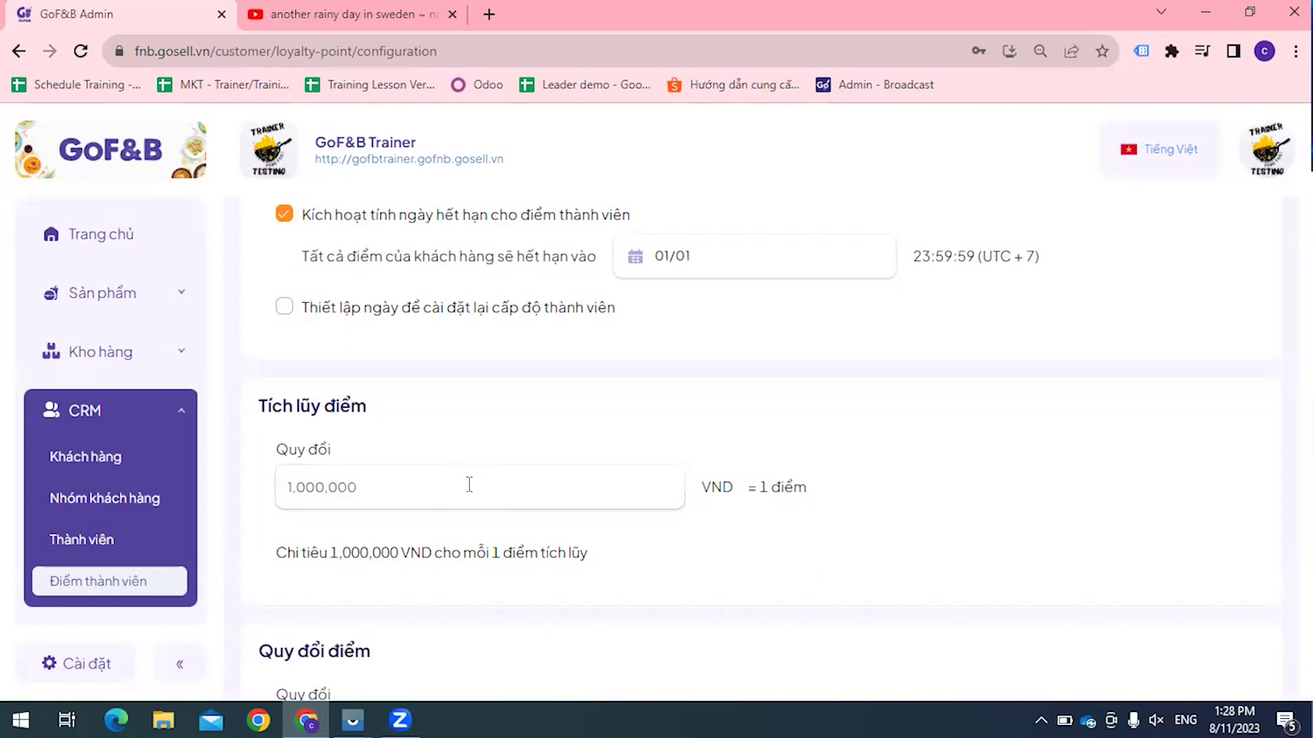
{"action": "scroll", "coordinate": [642, 426], "scroll_direction": "down", "scroll_amount": 2}
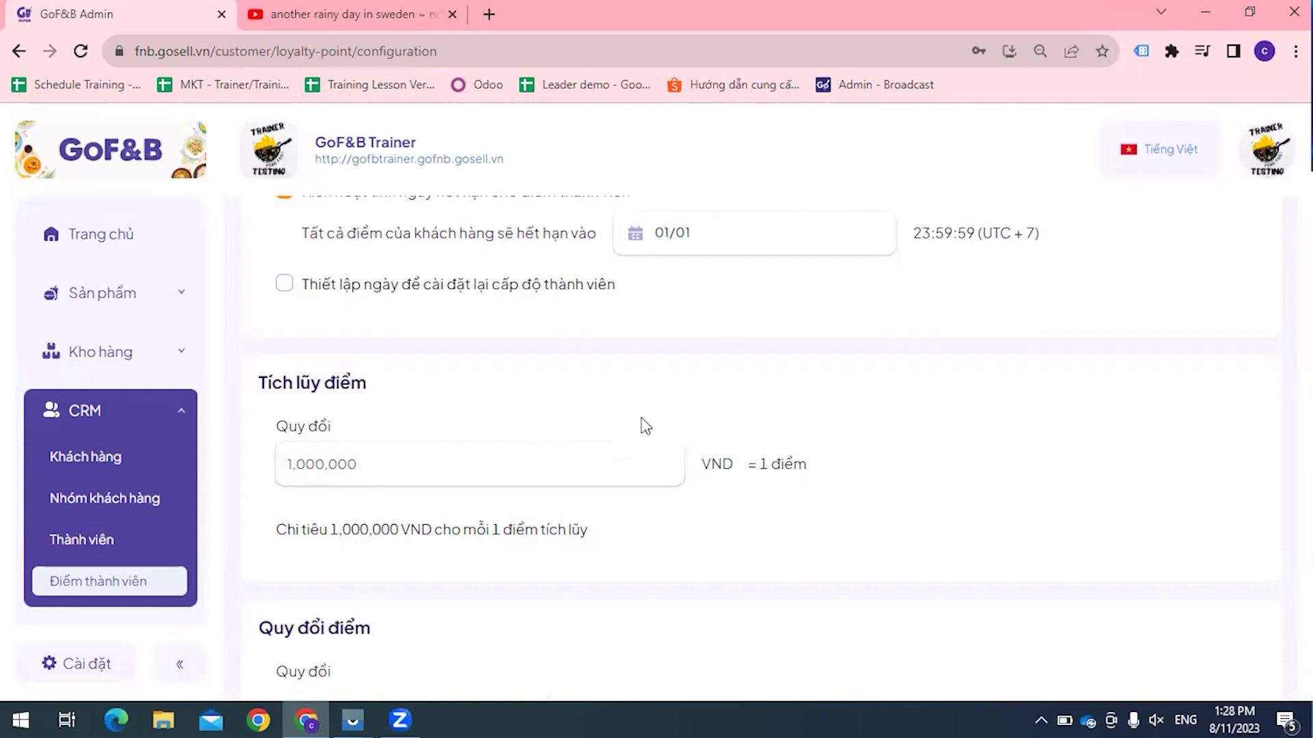
{"action": "left_click", "coordinate": [465, 395]}
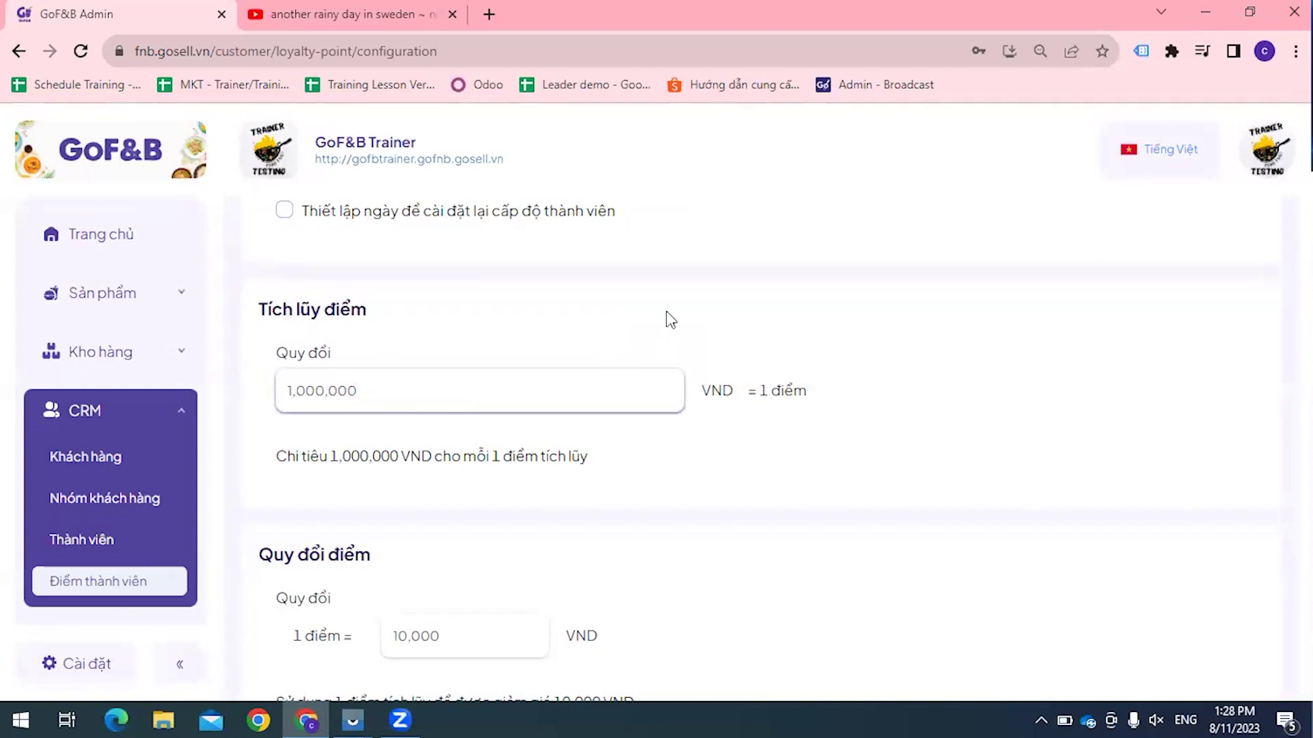
{"action": "scroll", "coordinate": [674, 314], "scroll_direction": "down", "scroll_amount": 1}
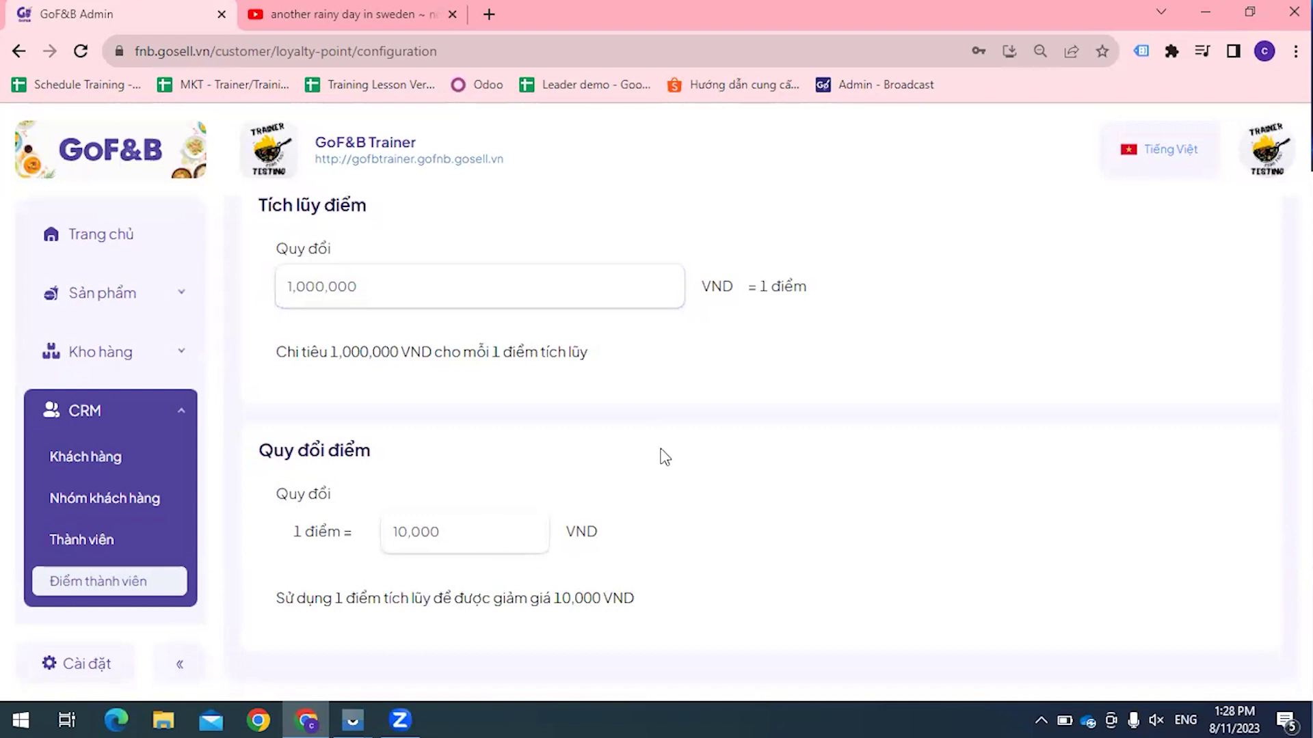
{"action": "scroll", "coordinate": [663, 455], "scroll_direction": "up", "scroll_amount": 1}
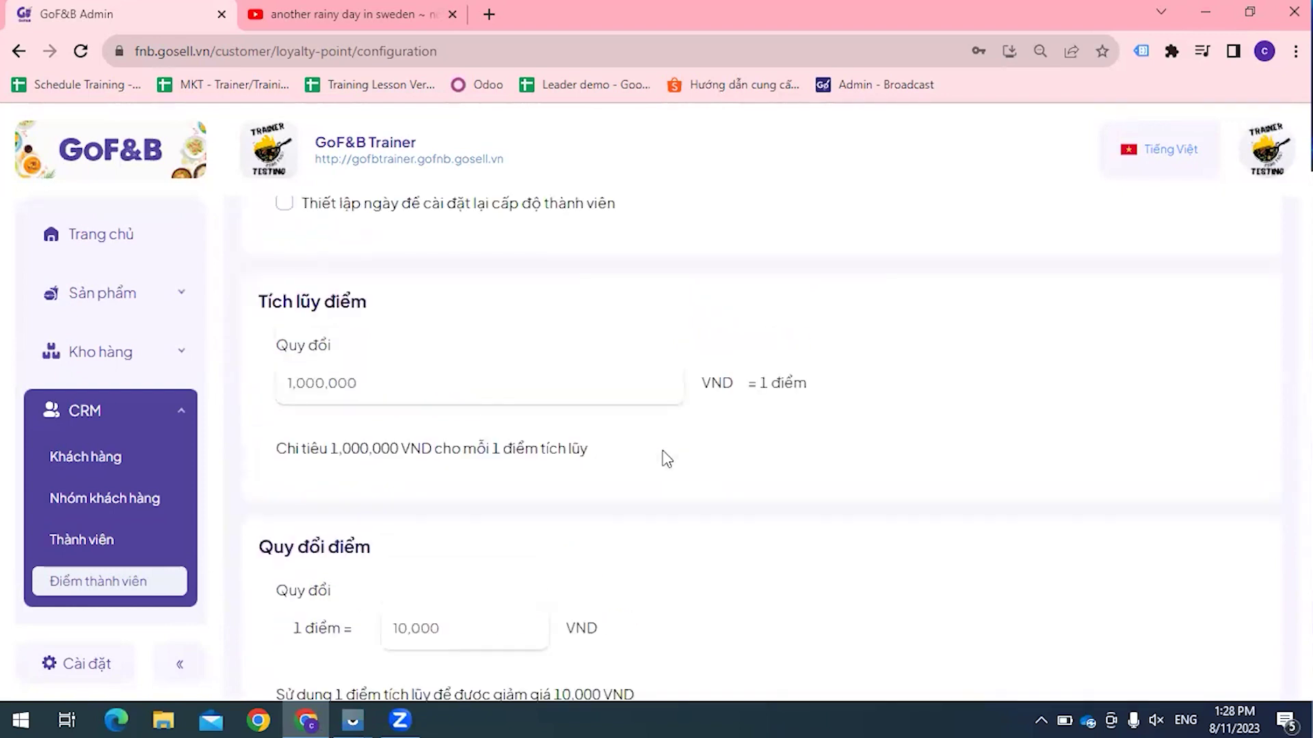
{"action": "left_click", "coordinate": [140, 518]}
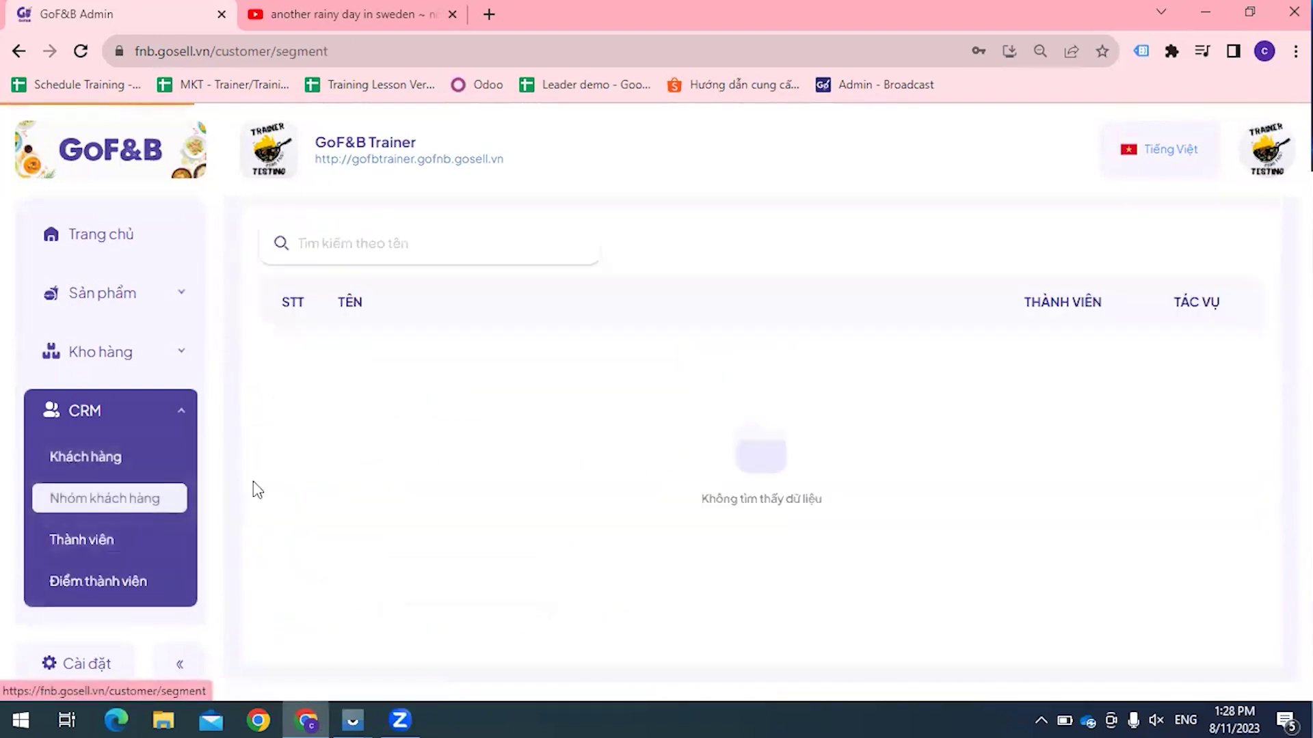
{"action": "left_click", "coordinate": [118, 578]}
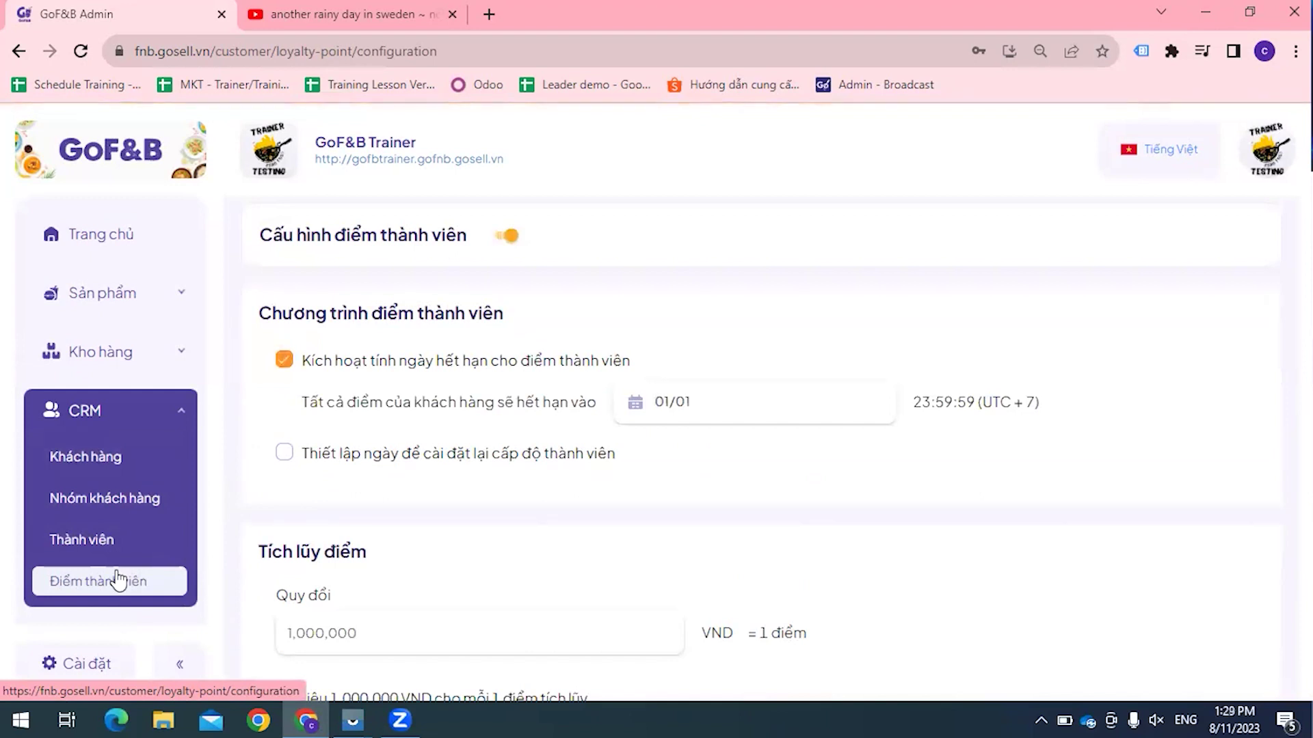
{"action": "scroll", "coordinate": [536, 398], "scroll_direction": "down", "scroll_amount": 5}
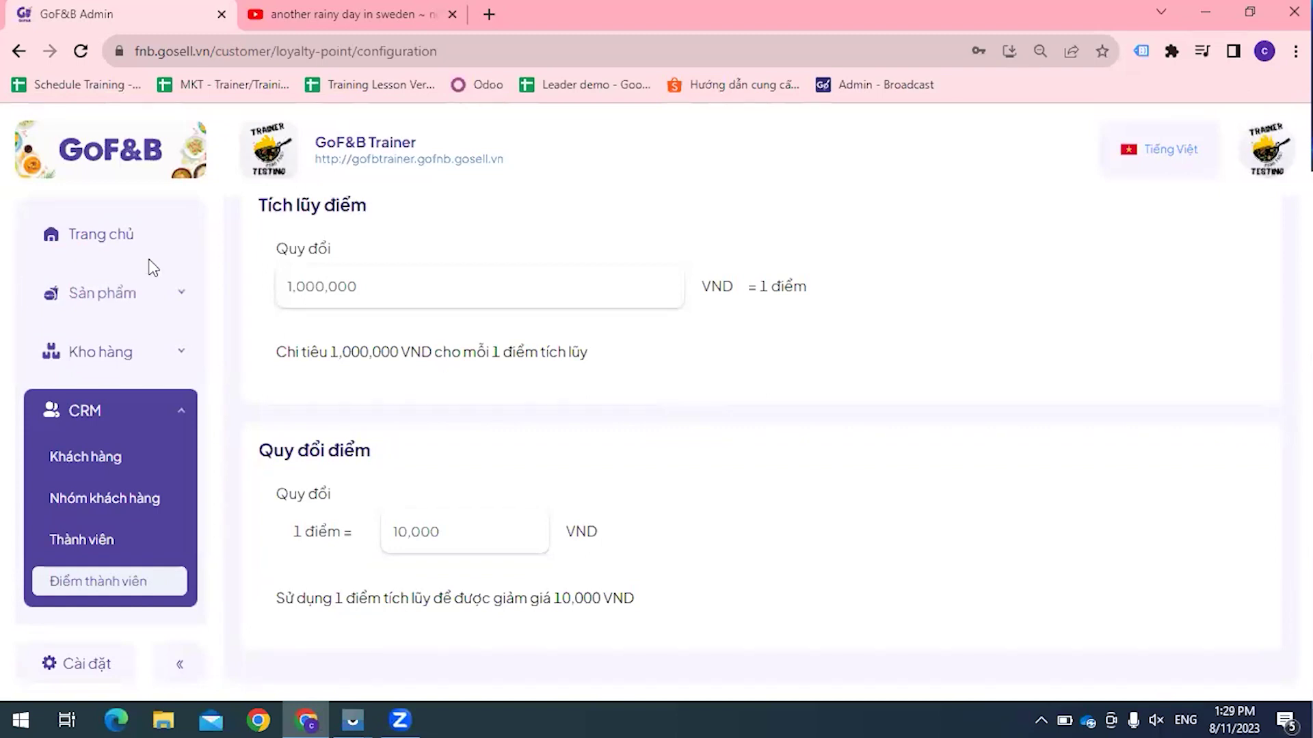
{"action": "scroll", "coordinate": [143, 356], "scroll_direction": "down", "scroll_amount": 3}
{"action": "scroll", "coordinate": [127, 584], "scroll_direction": "down", "scroll_amount": 1}
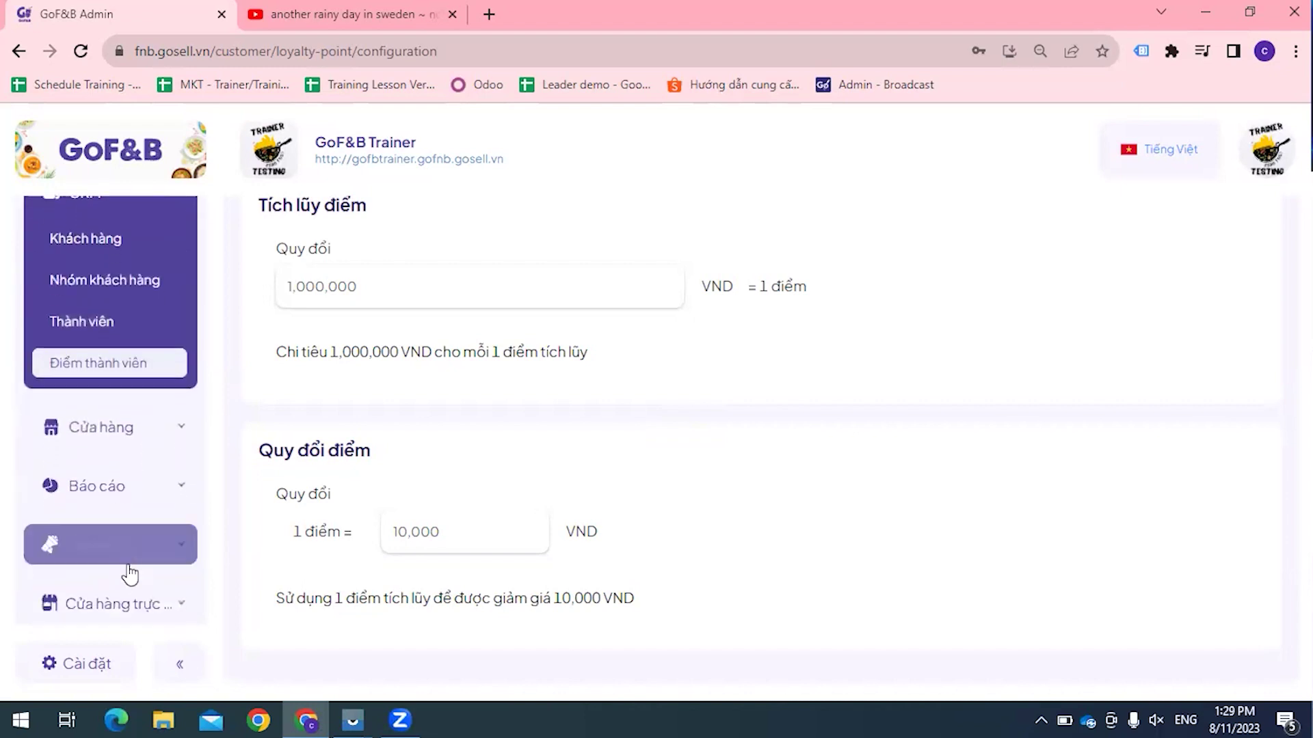
{"action": "scroll", "coordinate": [583, 492], "scroll_direction": "up", "scroll_amount": 1}
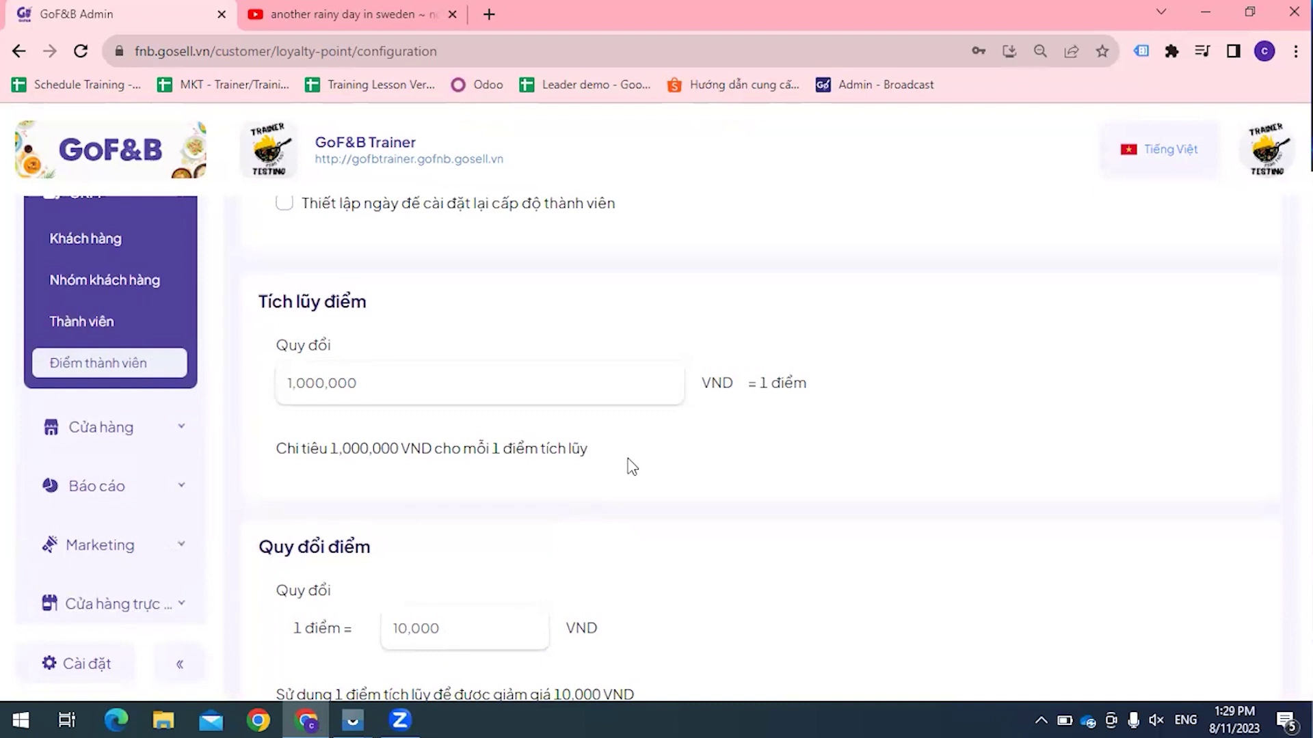
{"action": "scroll", "coordinate": [684, 452], "scroll_direction": "up", "scroll_amount": 1}
{"action": "scroll", "coordinate": [102, 346], "scroll_direction": "up", "scroll_amount": 1}
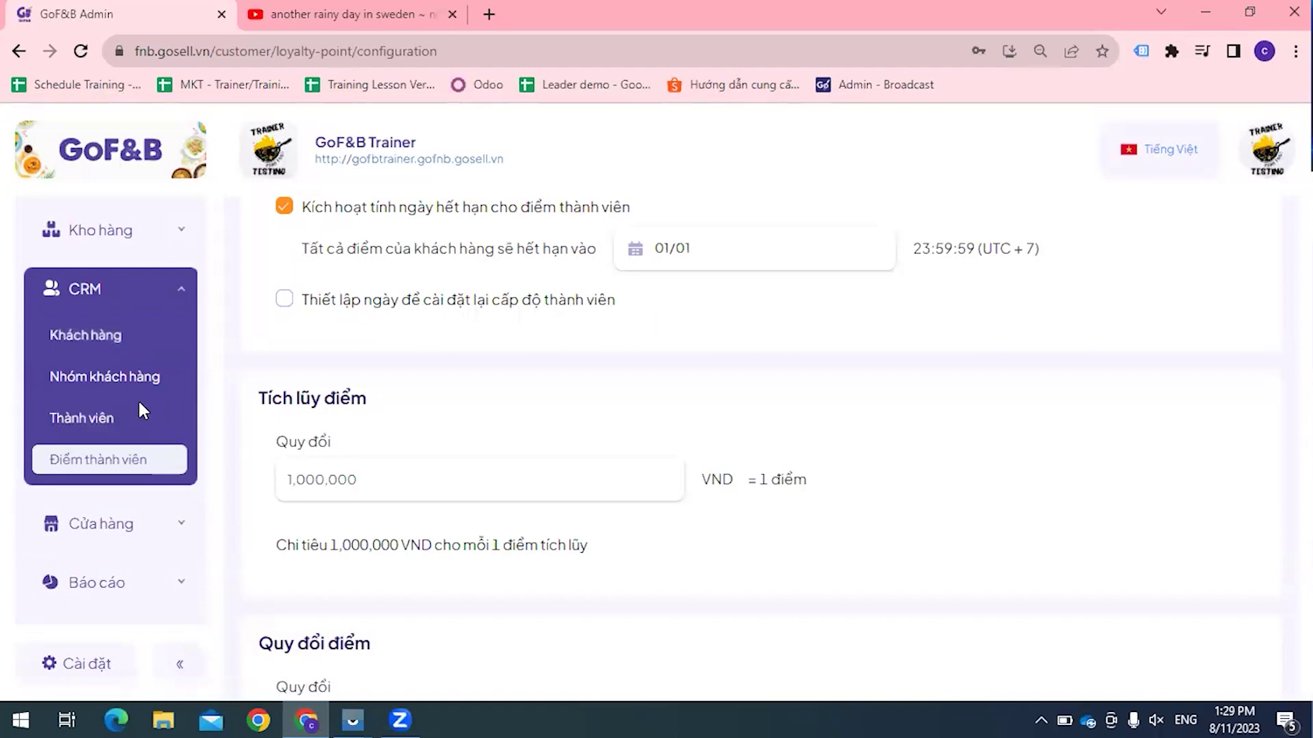
{"action": "scroll", "coordinate": [102, 383], "scroll_direction": "down", "scroll_amount": 2}
{"action": "key", "text": "ctrl+t"}
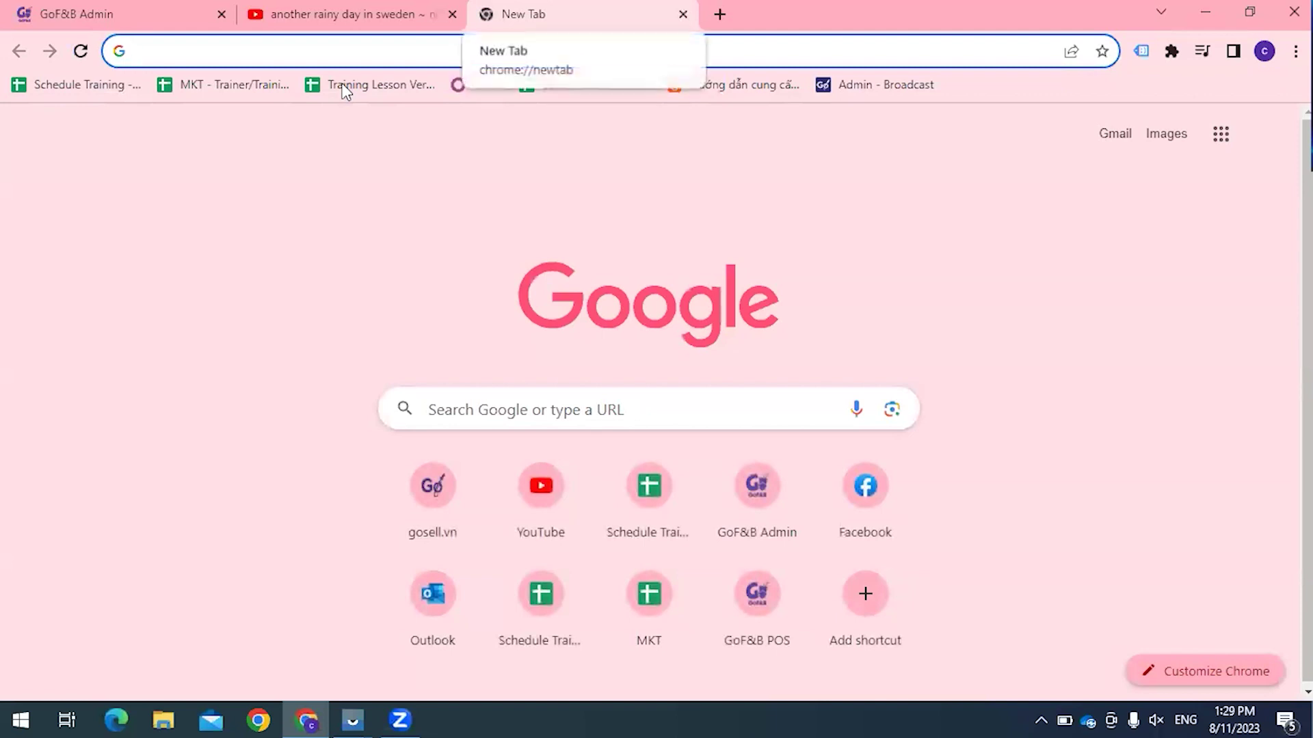
Step: Load fnb.pos.gosell.vn in a new tab and place it beside the Admin tab
{"action": "type", "text": "fnb"}
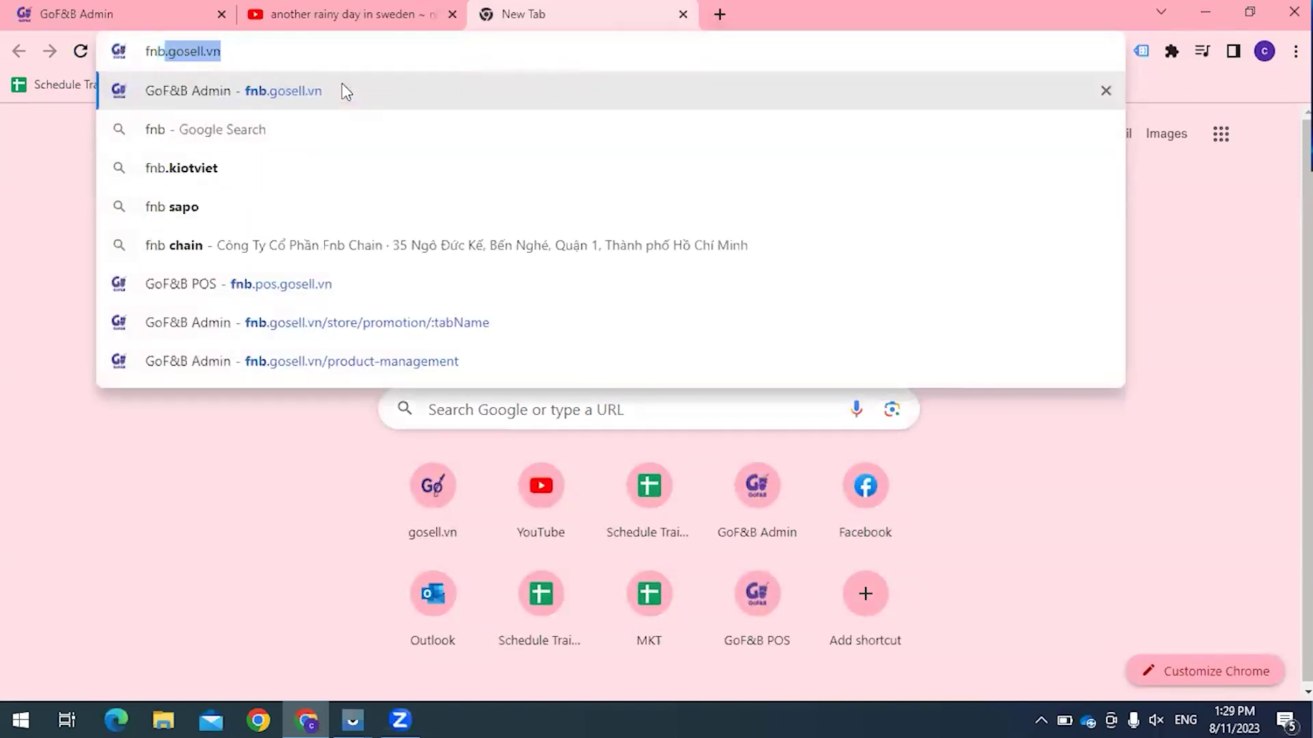
{"action": "key", "text": "Delete"}
{"action": "type", "text": ".pos"}
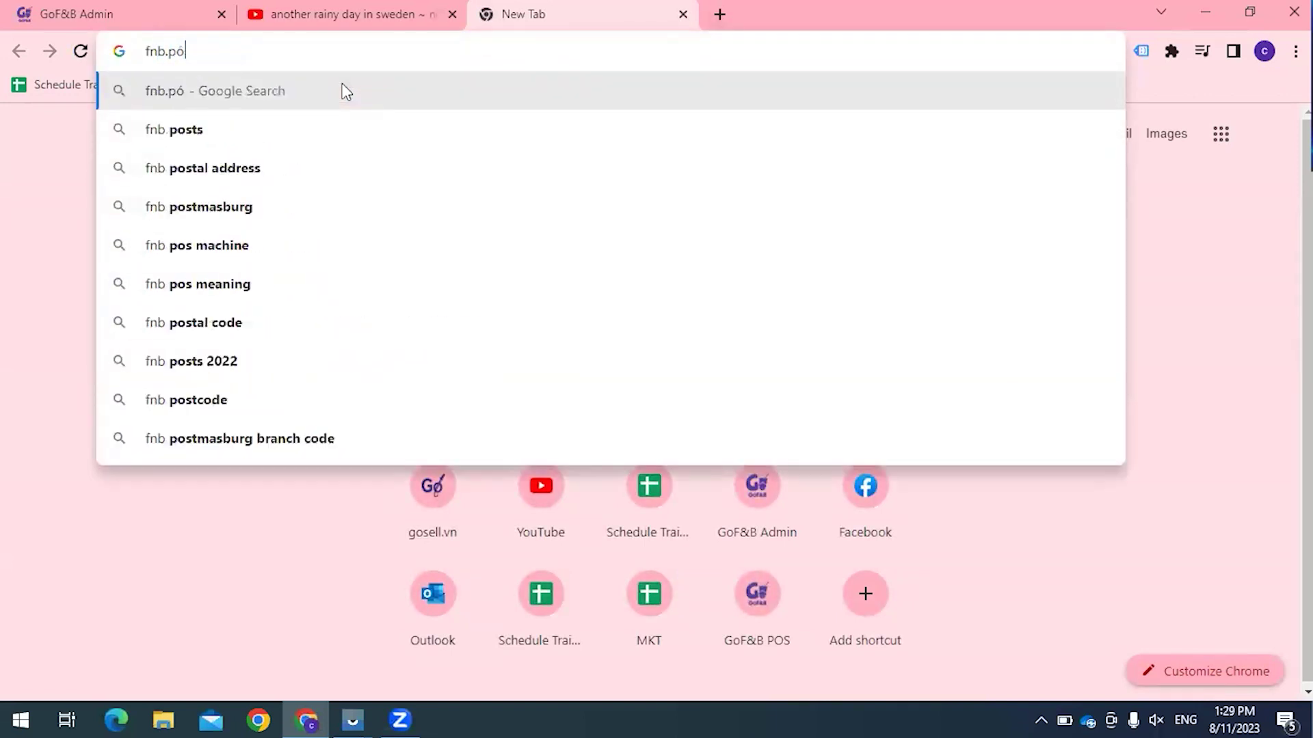
{"action": "key", "text": "Return"}
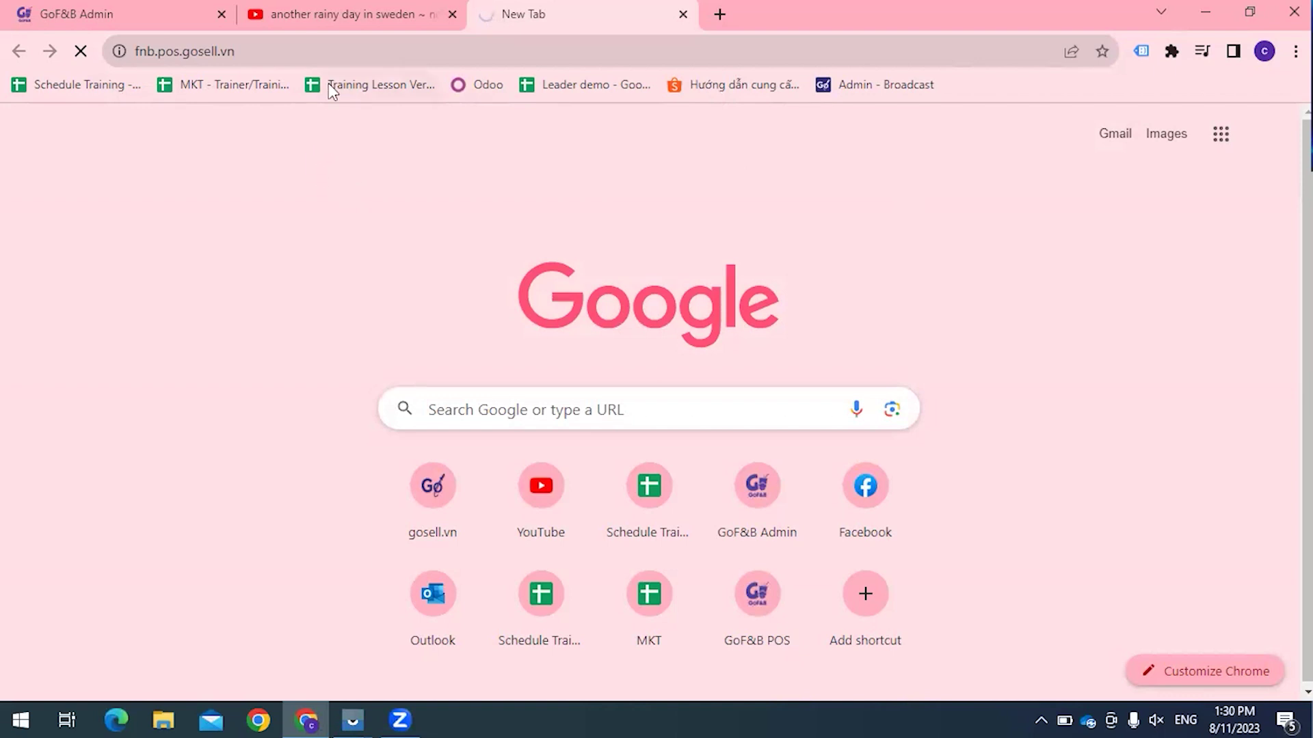
{"action": "key", "text": "ctrl+shift+Page_Up"}
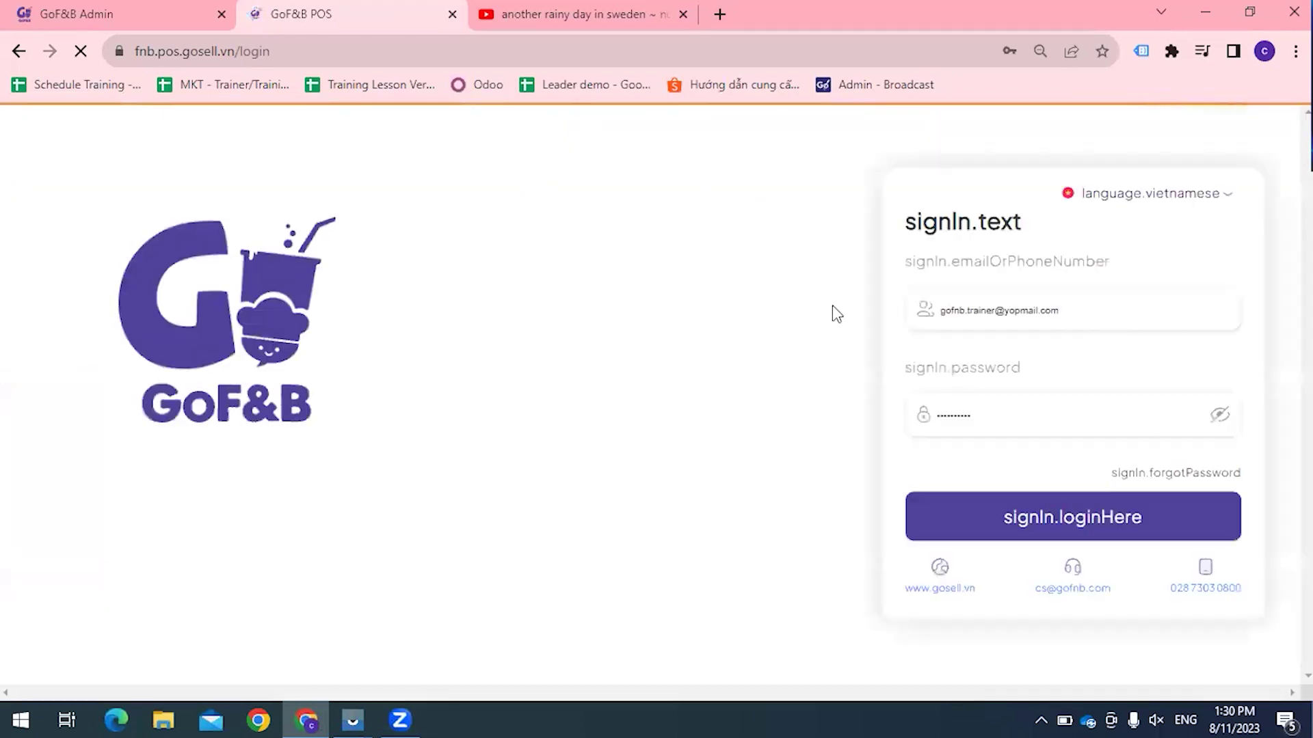
Step: Sign in with the saved account at Quận Tân Bình and start a shift with 0 VND opening cash
{"action": "left_click", "coordinate": [1075, 397]}
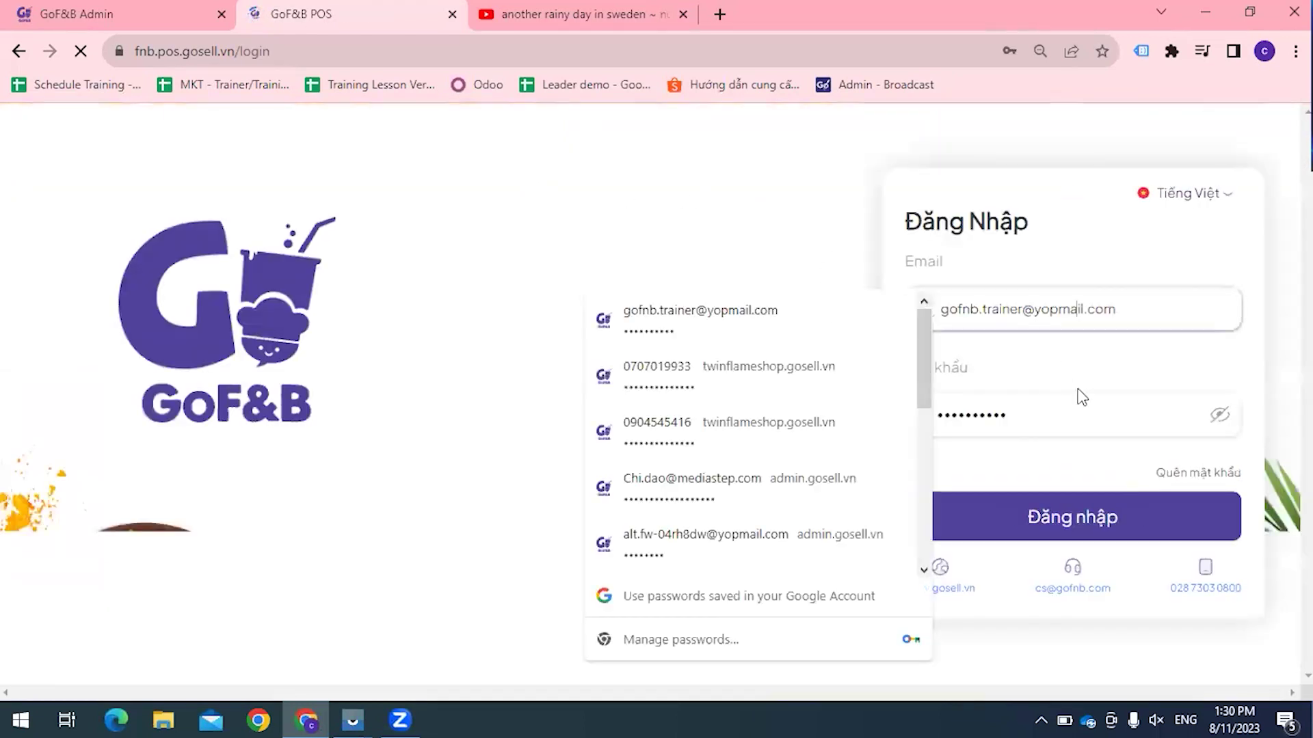
{"action": "left_click", "coordinate": [1085, 519]}
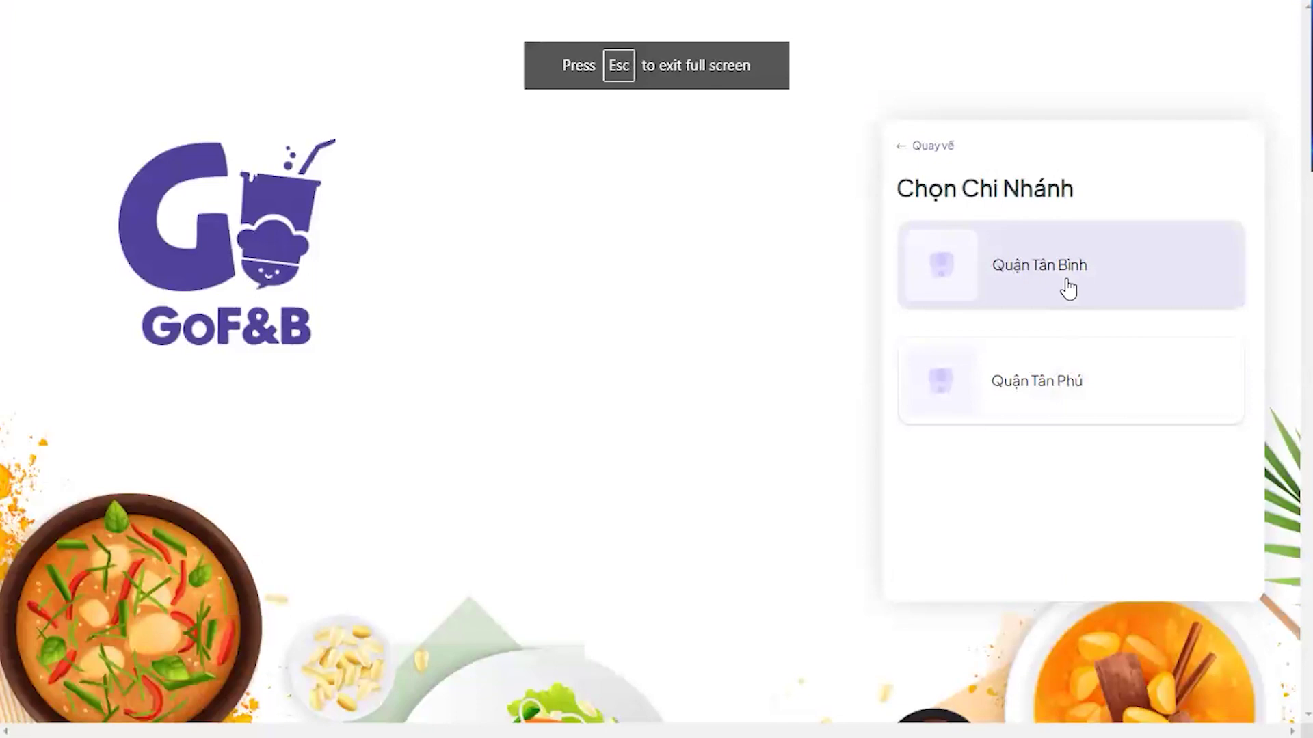
{"action": "left_click", "coordinate": [1056, 279]}
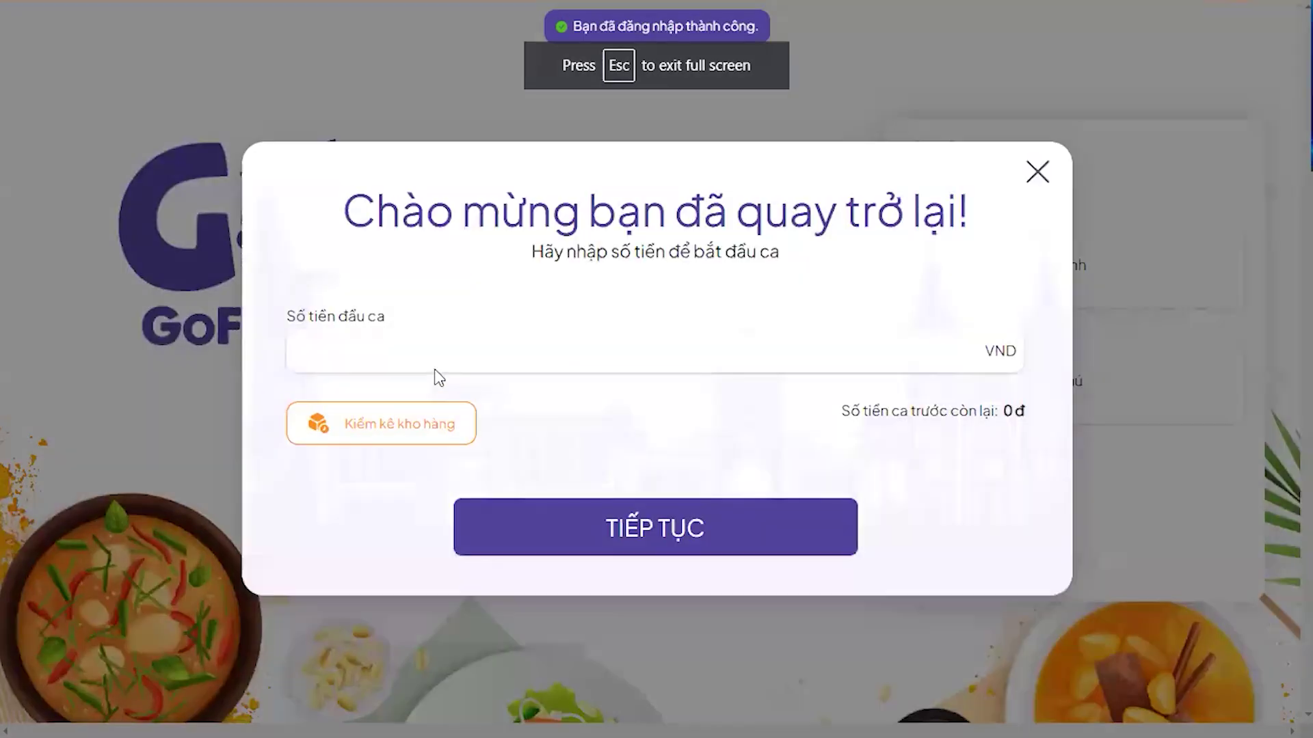
{"action": "type", "text": "0"}
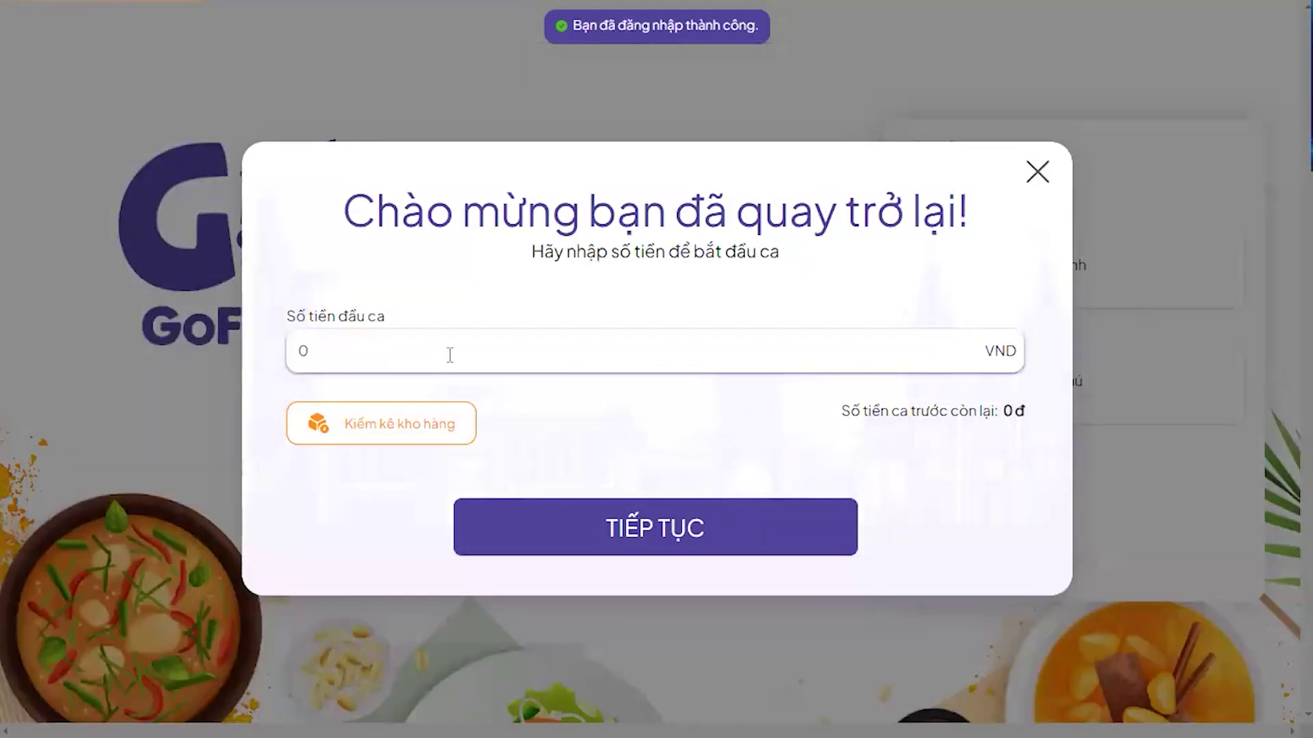
{"action": "left_click", "coordinate": [624, 547]}
{"action": "left_click", "coordinate": [773, 437]}
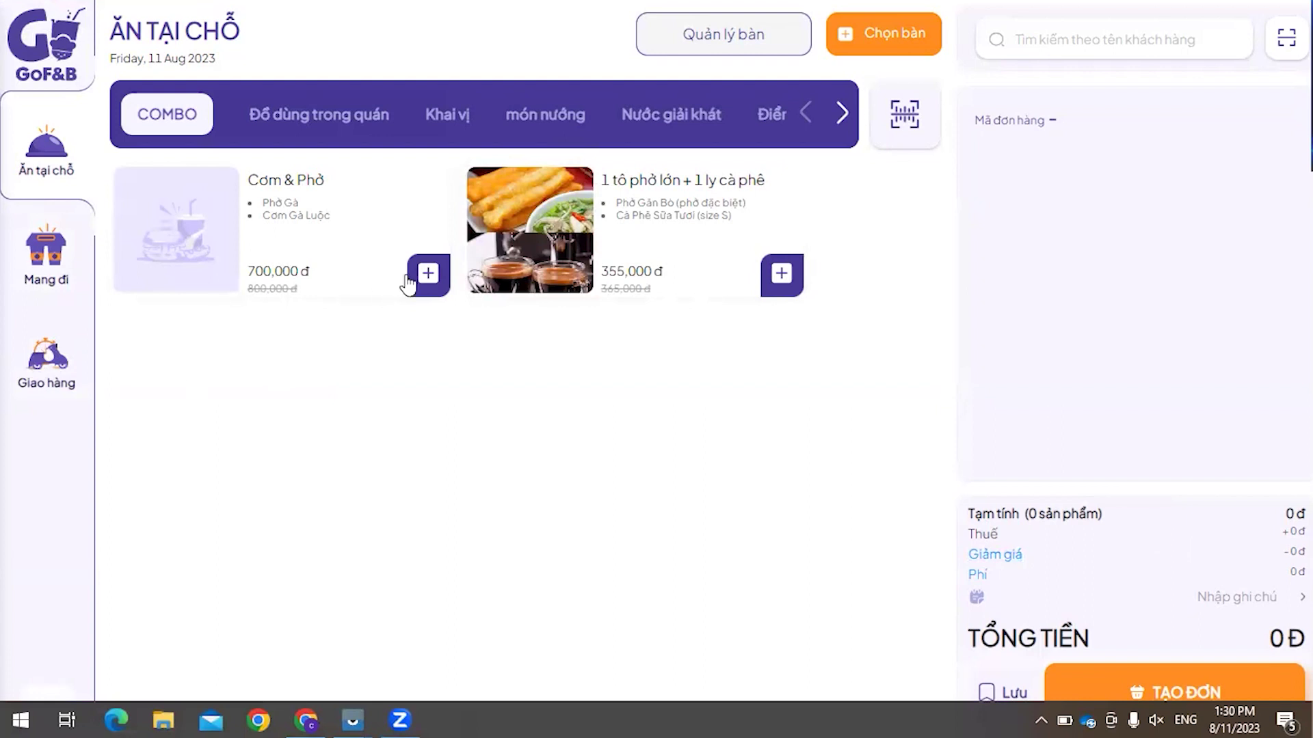
Step: Start a Mang đi take-away order with one Cơm & Phở combo totalling 700,000đ
{"action": "left_click", "coordinate": [76, 278]}
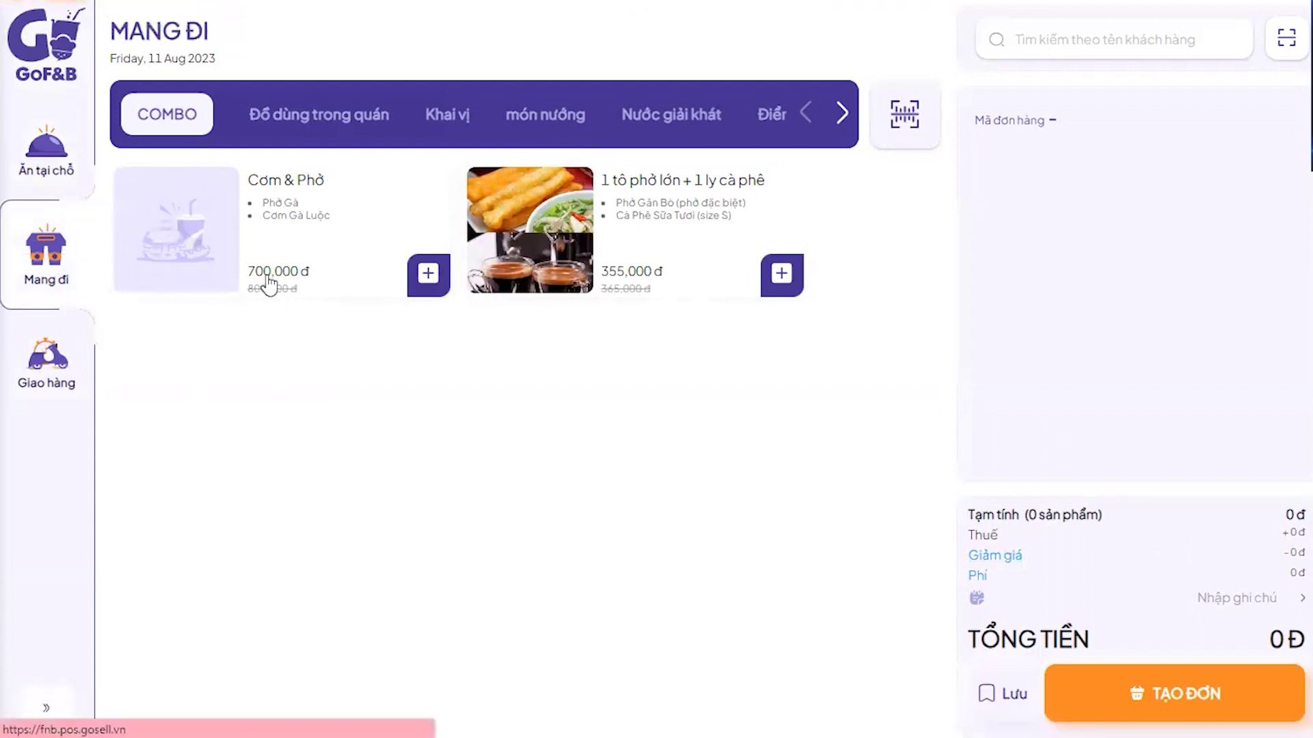
{"action": "left_click", "coordinate": [430, 274]}
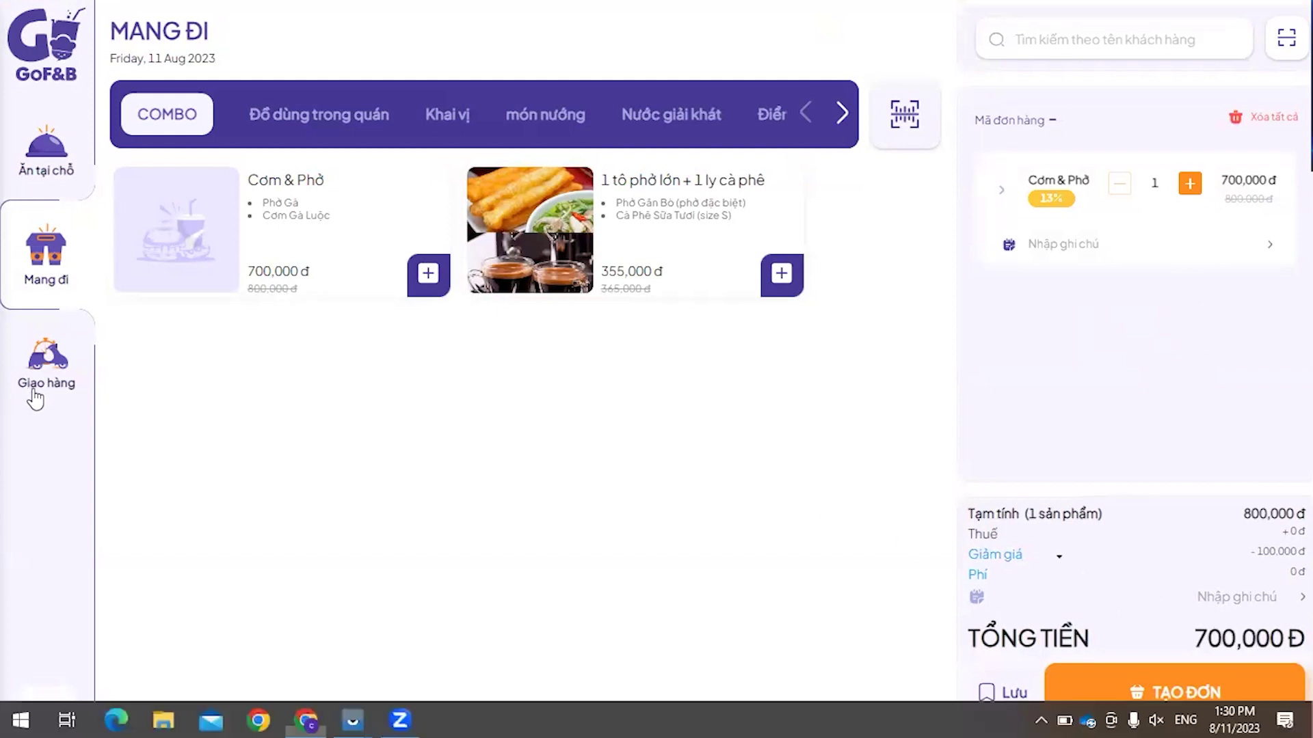
{"action": "key", "text": "alt+Tab"}
{"action": "key", "text": "alt+Tab"}
{"action": "key", "text": "alt+Tab"}
{"action": "key", "text": "alt+Tab"}
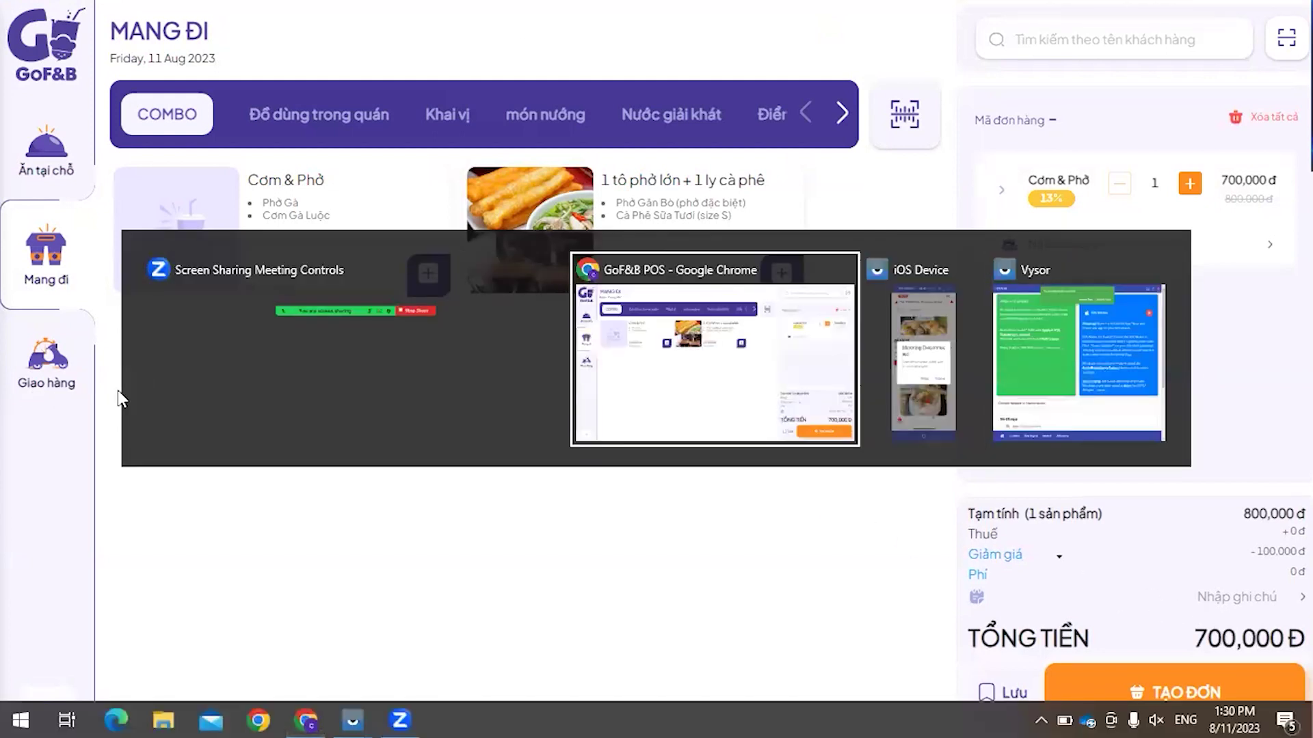
Step: Glance at the iOS device mirror window, then return to the POS browser window
{"action": "key", "text": "alt+Tab"}
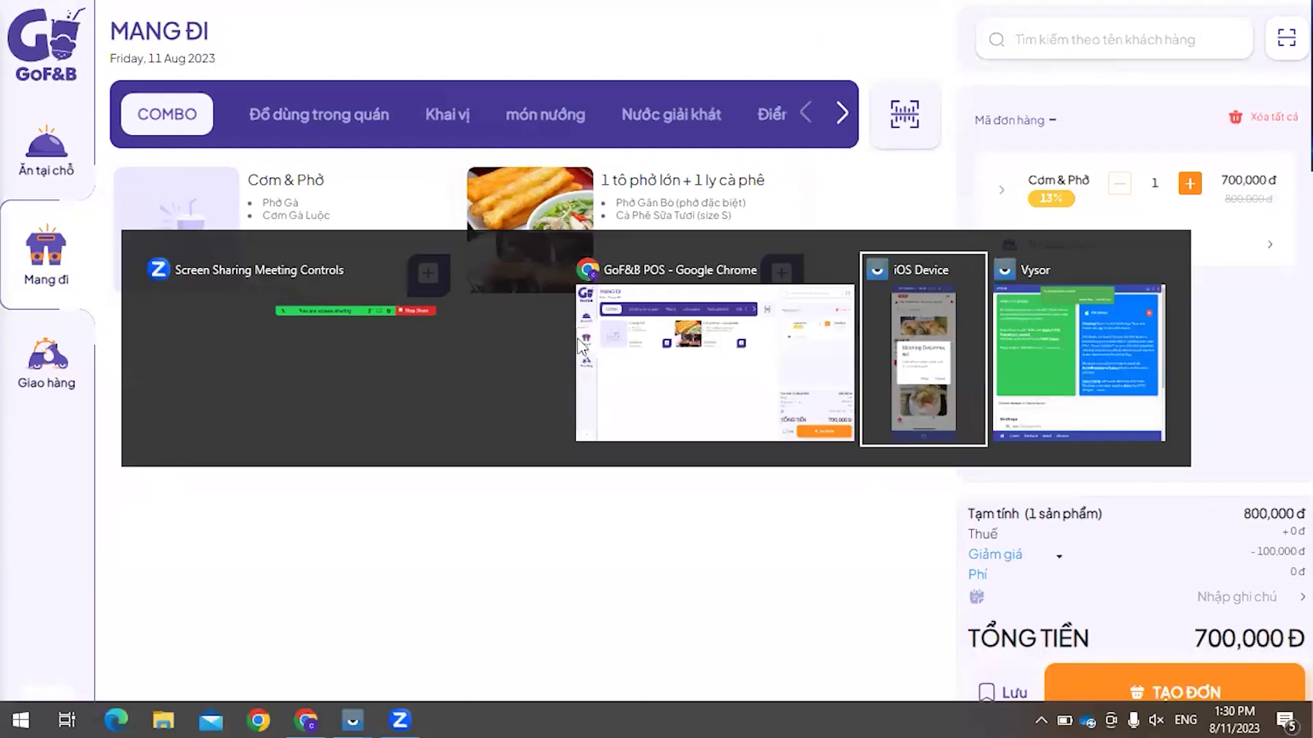
{"action": "key", "text": "alt+Tab"}
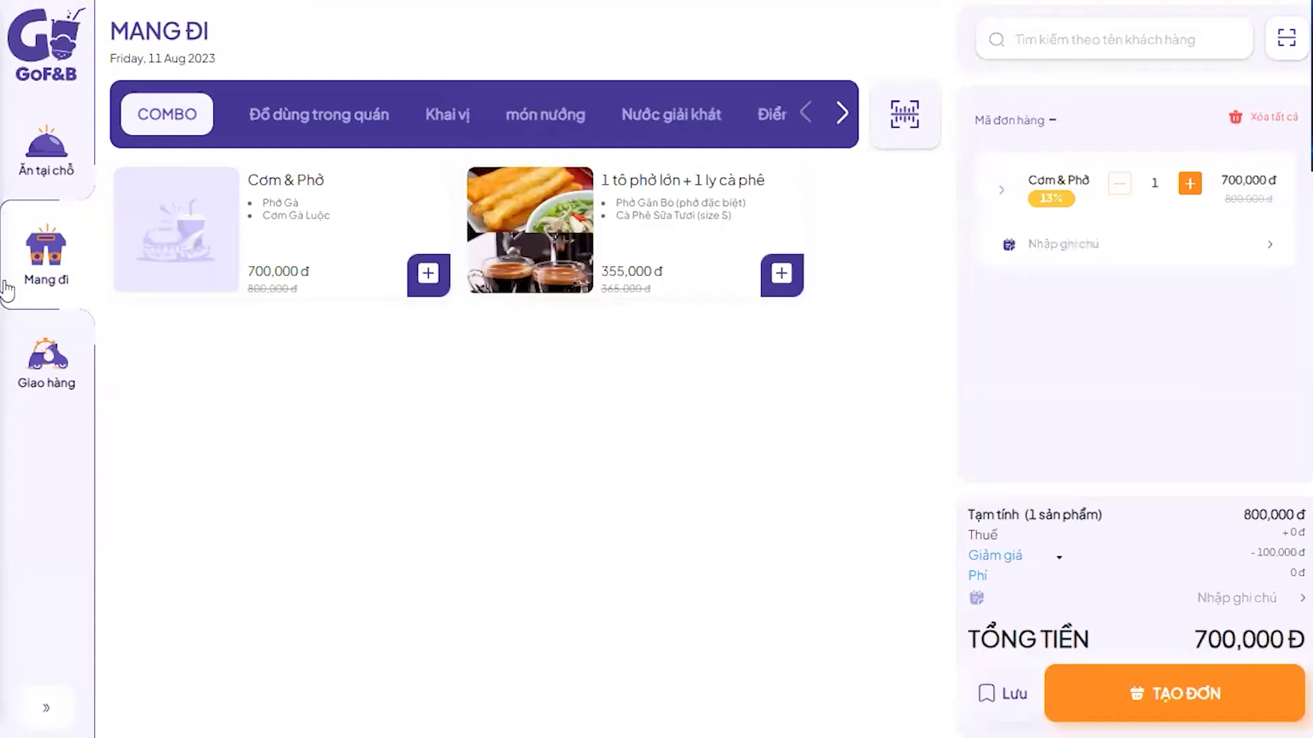
{"action": "key", "text": "alt+Tab"}
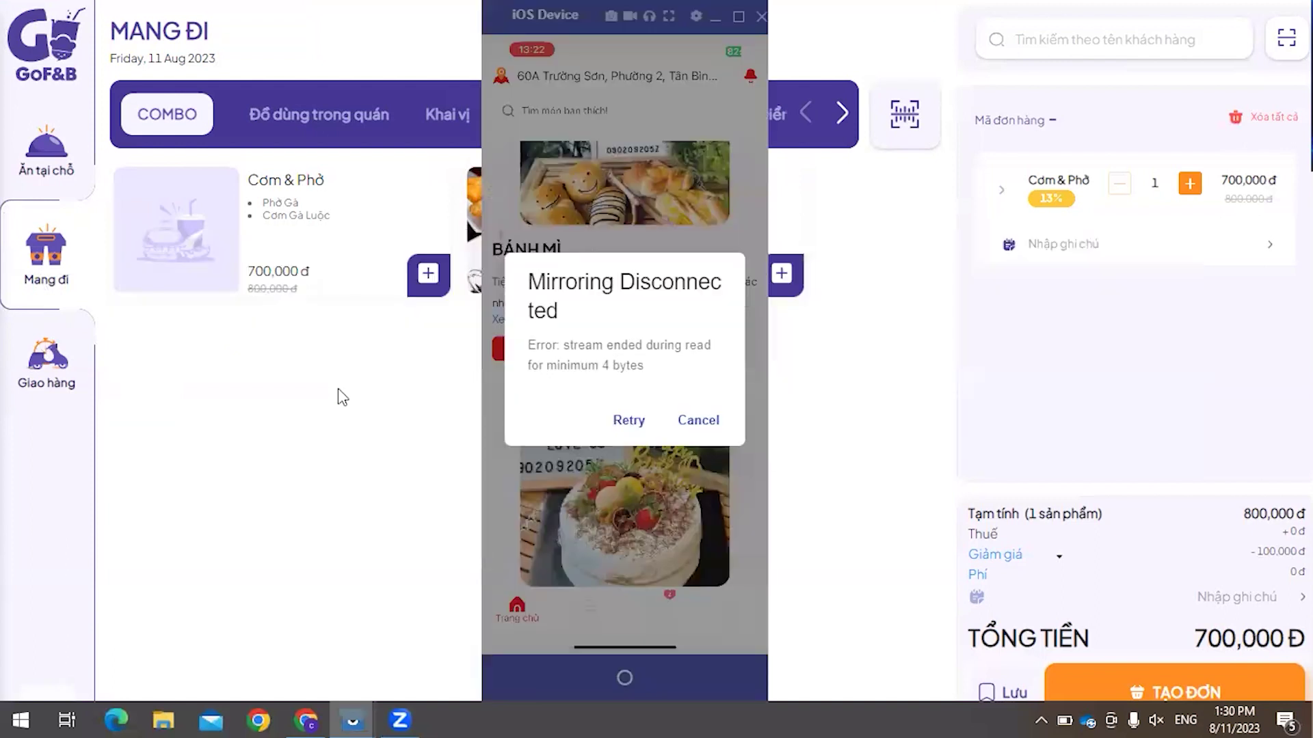
{"action": "left_click", "coordinate": [338, 388]}
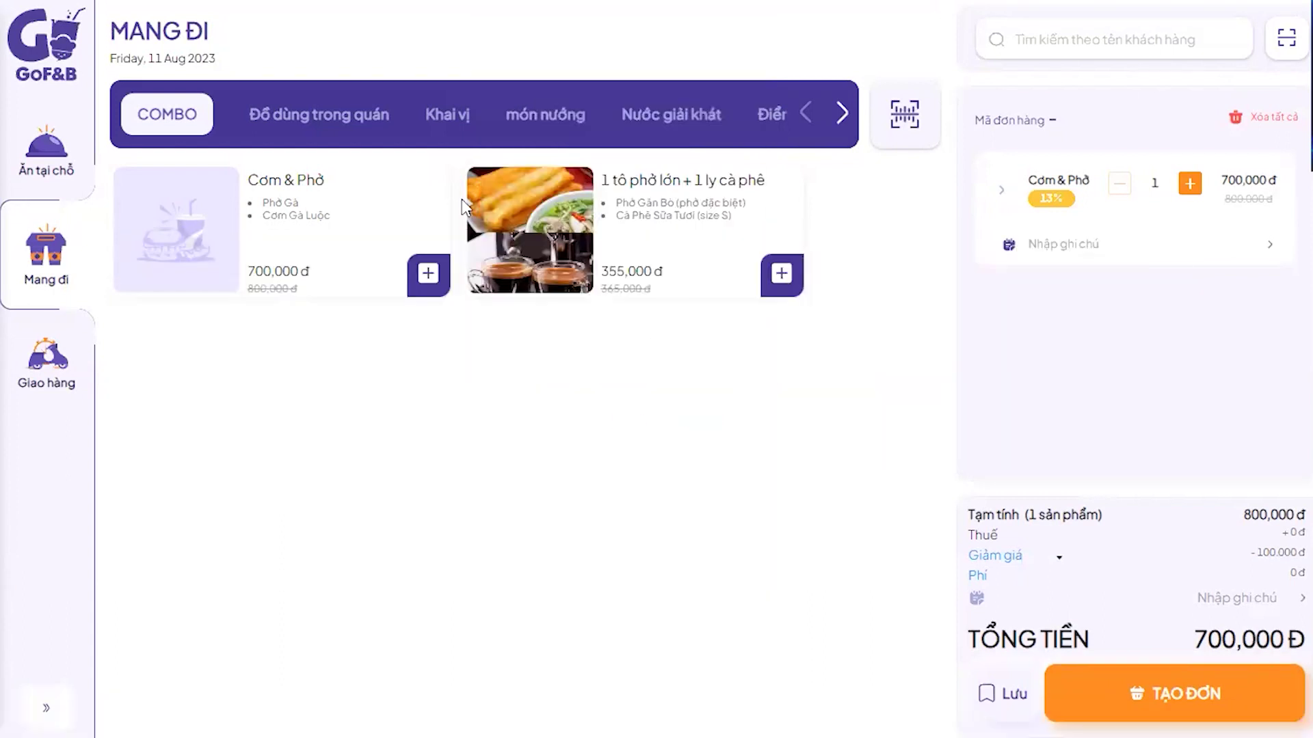
{"action": "key", "text": "alt+Tab"}
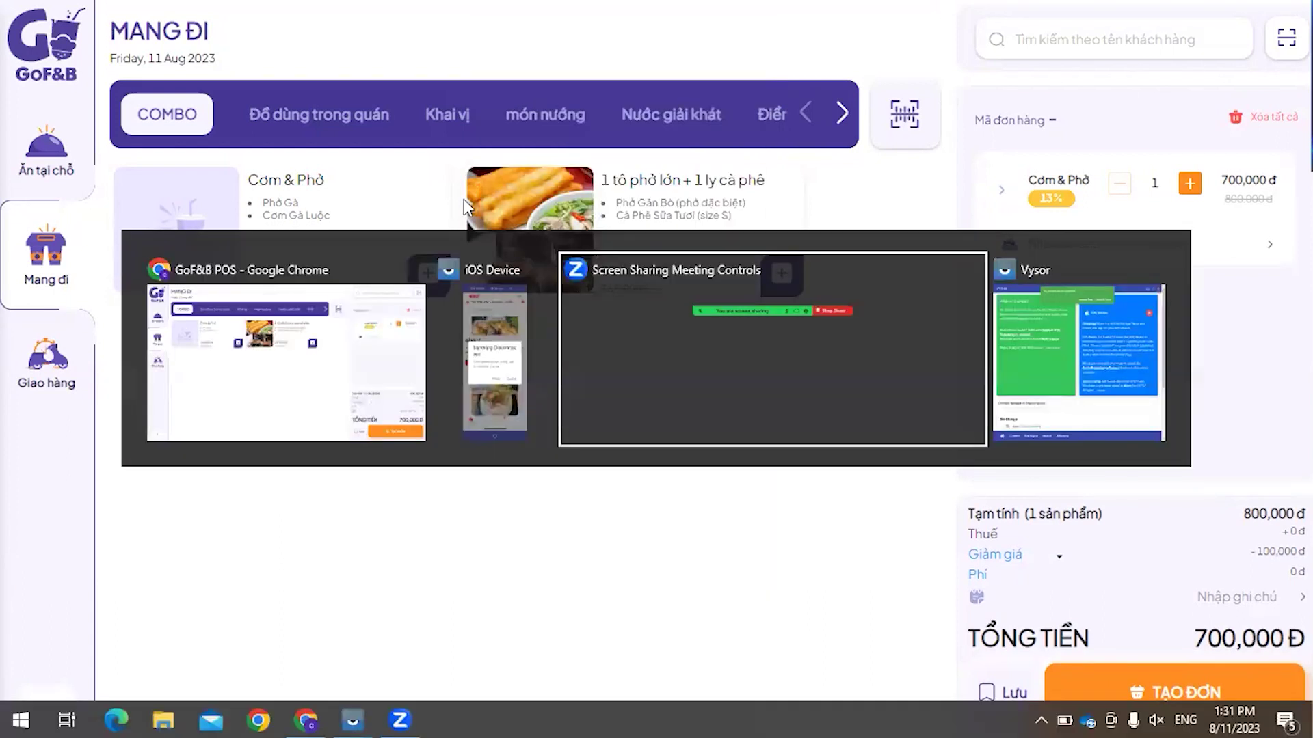
{"action": "left_click", "coordinate": [300, 346]}
Step: Leave full screen and view the Admin's Cửa hàng trực tuyến online store page
{"action": "key", "text": "F11"}
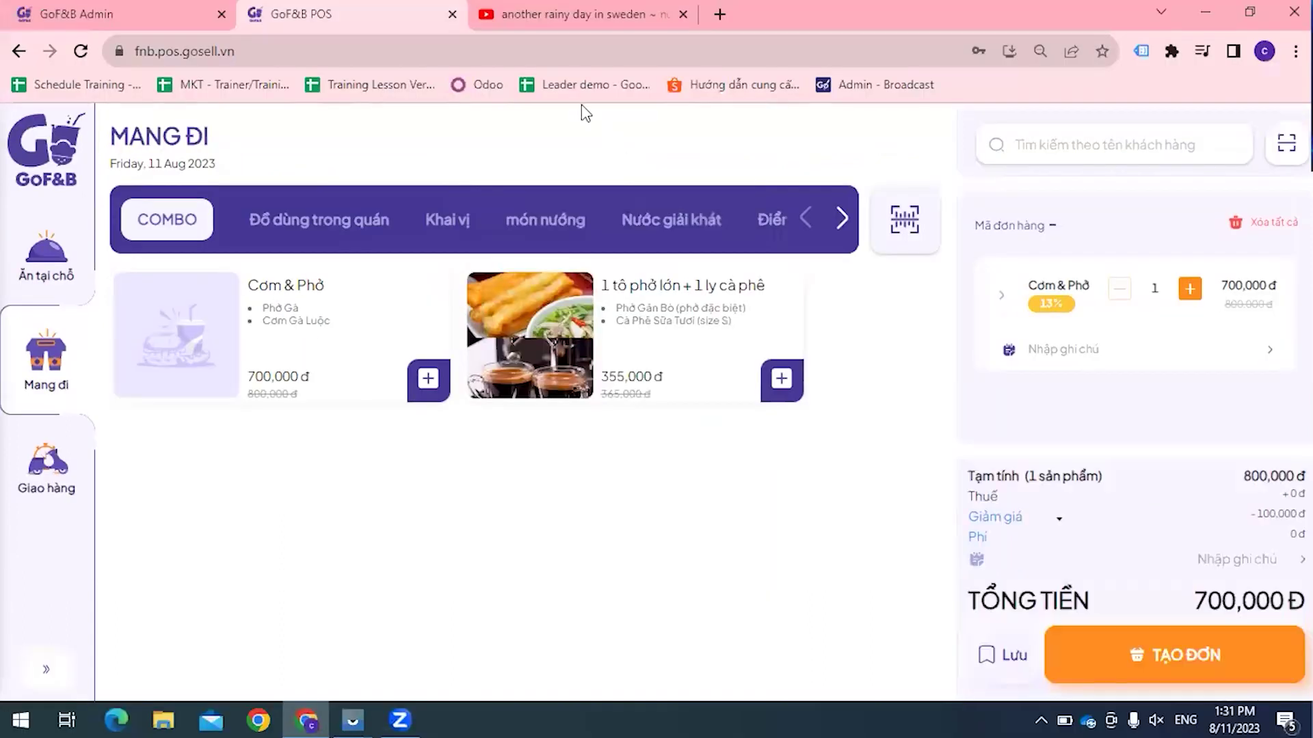
{"action": "key", "text": "ctrl+Page_Up"}
{"action": "scroll", "coordinate": [82, 566], "scroll_direction": "down", "scroll_amount": 2}
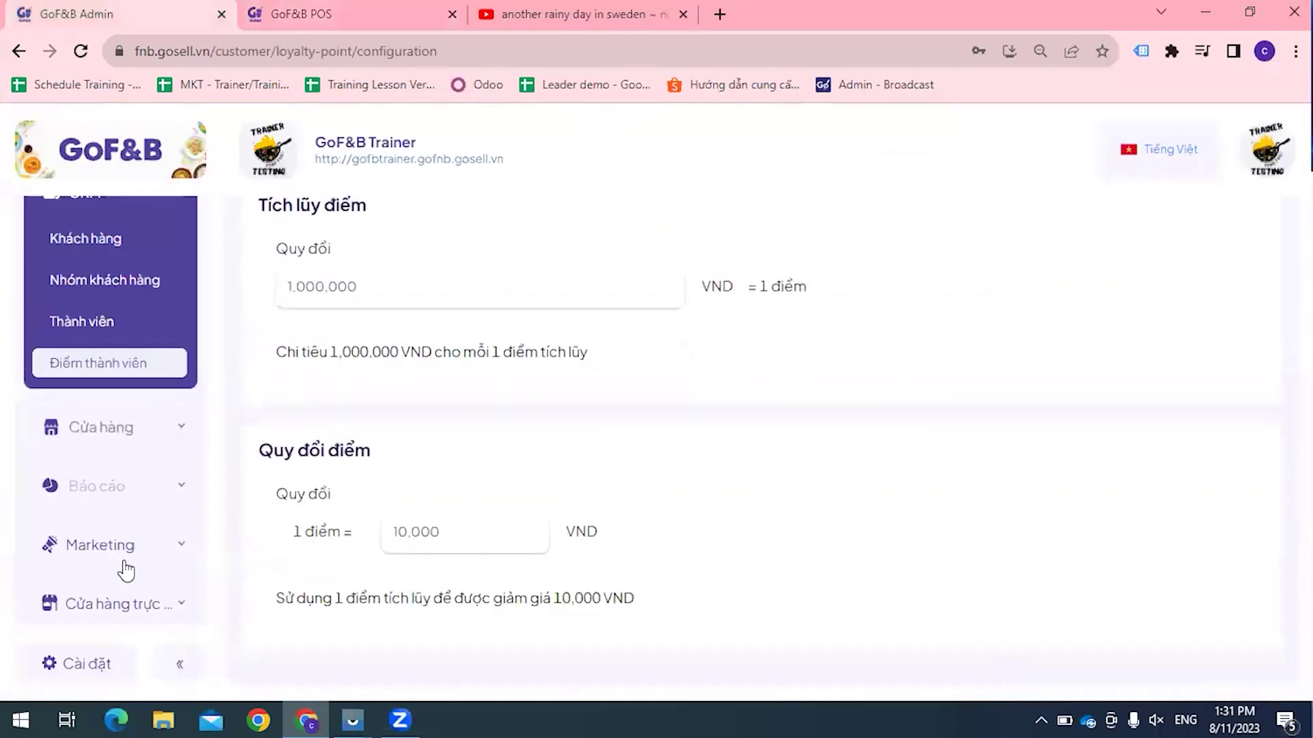
{"action": "left_click", "coordinate": [130, 604]}
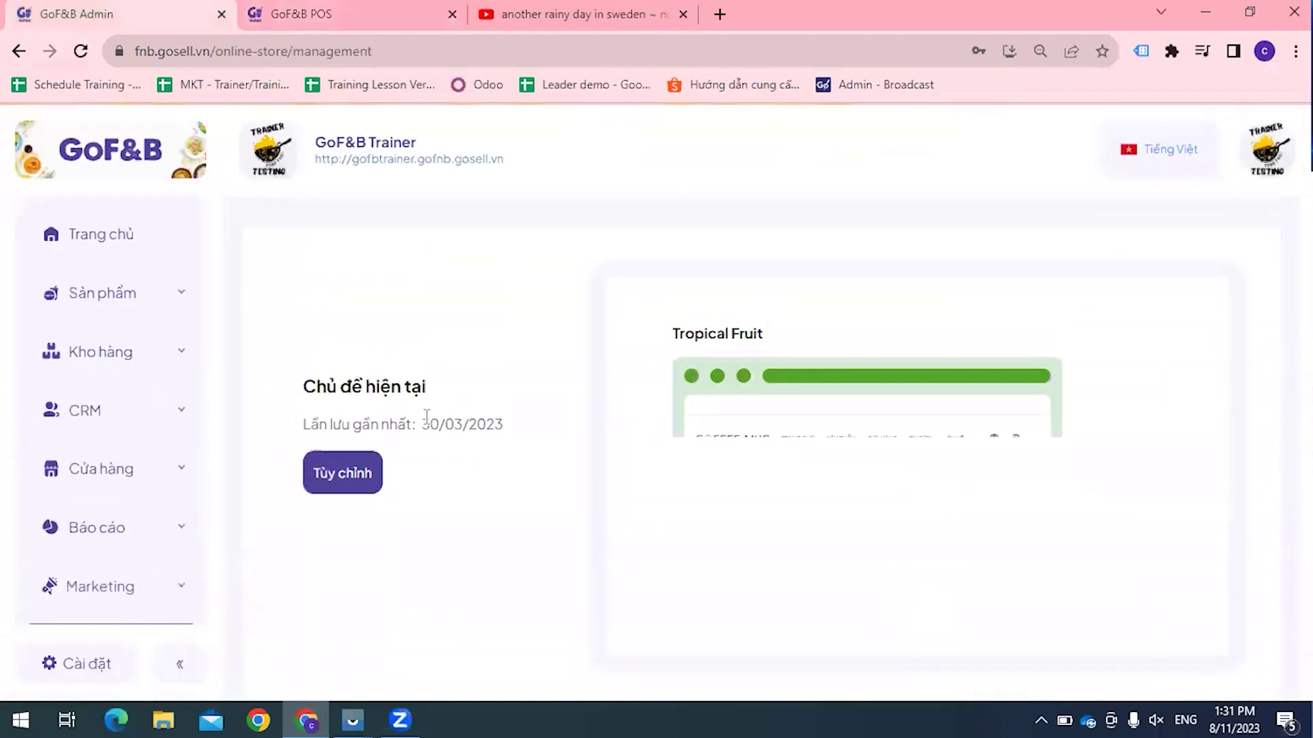
Step: Look over the Báo cáo revenue report and Khu vực bàn page, then return to POS
{"action": "left_click", "coordinate": [125, 540]}
{"action": "scroll", "coordinate": [786, 428], "scroll_direction": "down", "scroll_amount": 3}
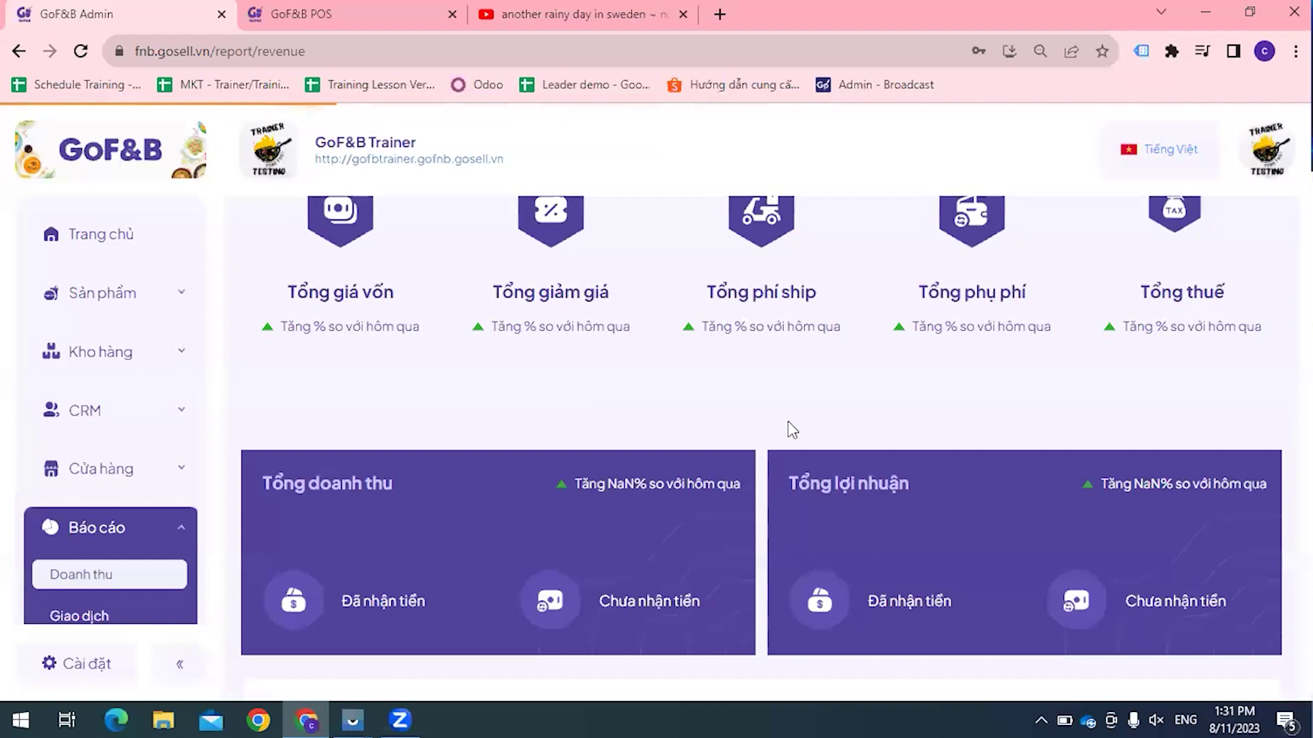
{"action": "left_click", "coordinate": [158, 465]}
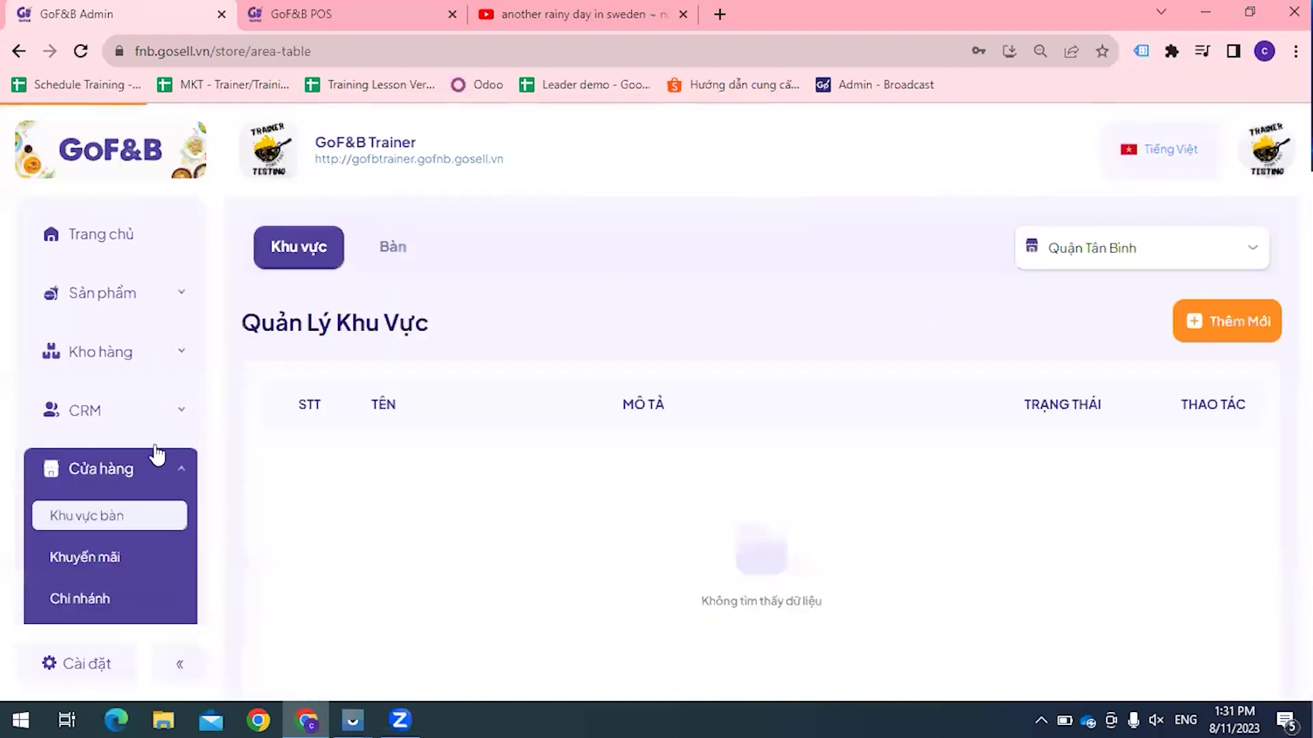
{"action": "key", "text": "ctrl+Tab"}
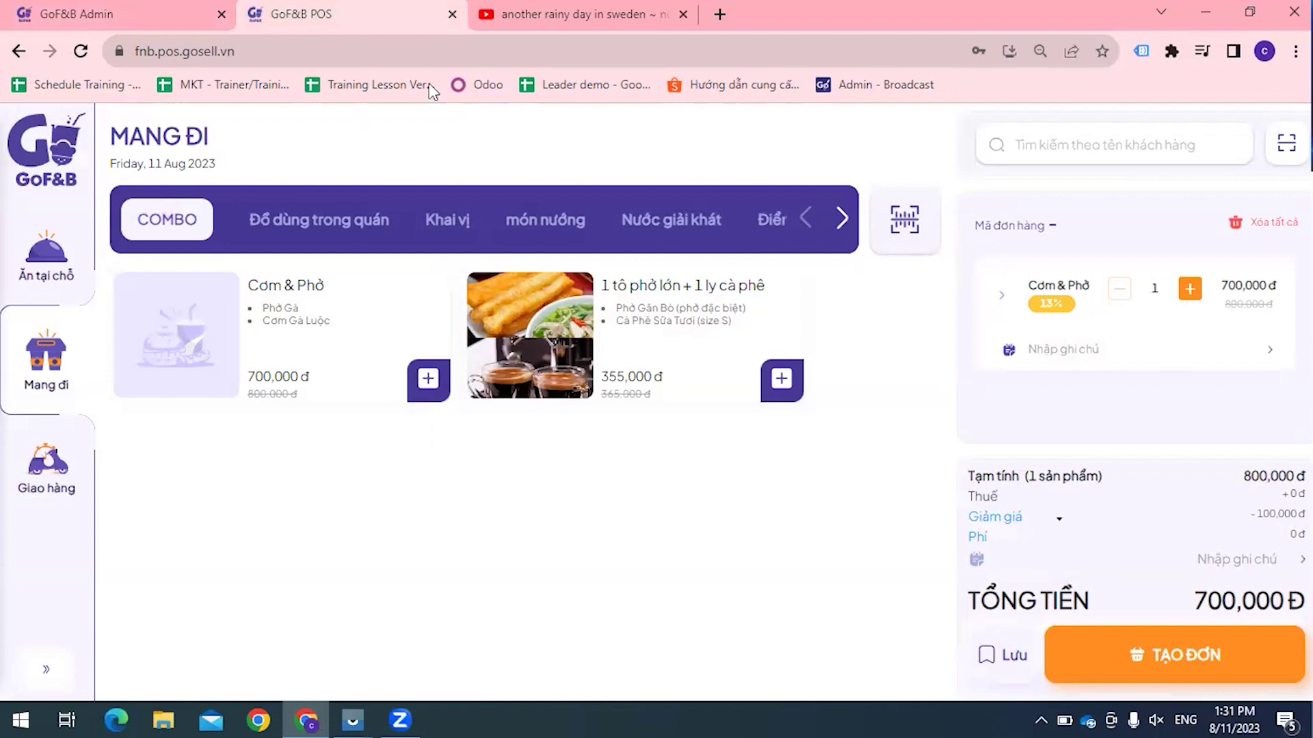
Step: Switch the Cơm & Phở order to Ăn tại chỗ in full screen and search customers by name
{"action": "left_click", "coordinate": [24, 15]}
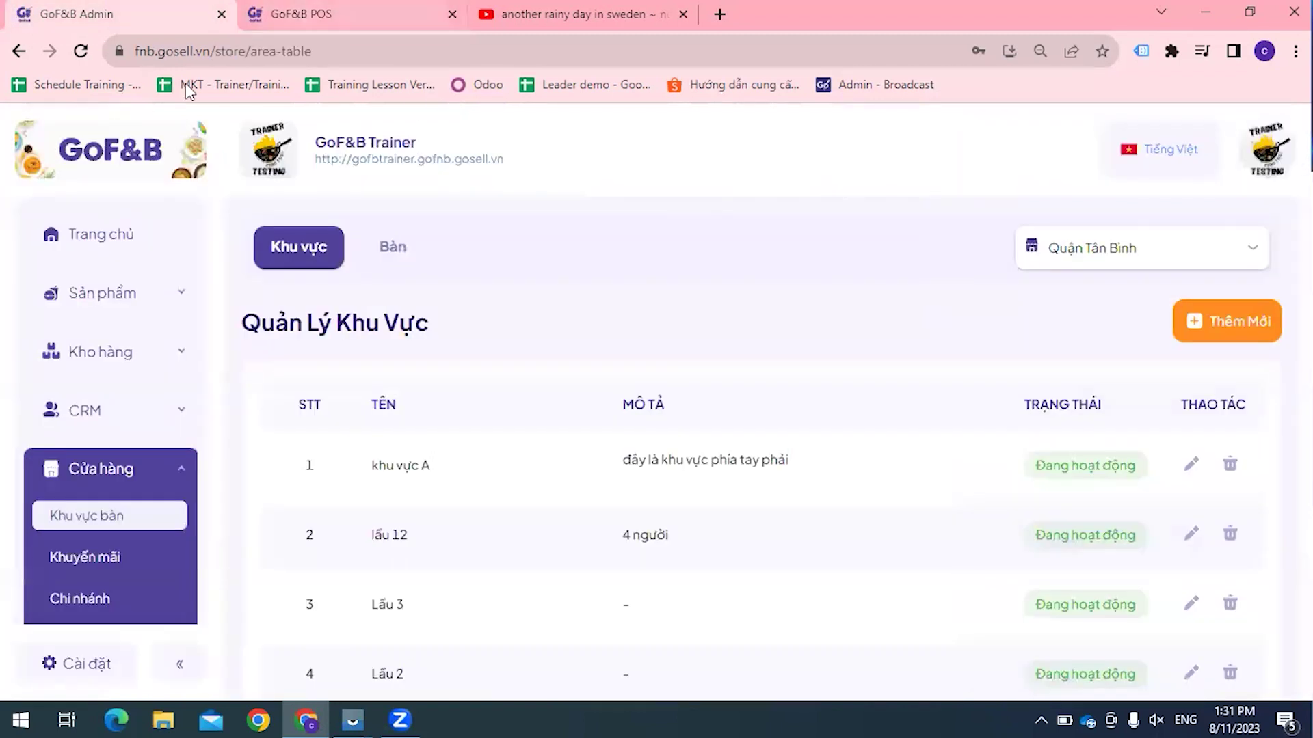
{"action": "key", "text": "ctrl+Tab"}
{"action": "left_click", "coordinate": [44, 478]}
{"action": "key", "text": "F11"}
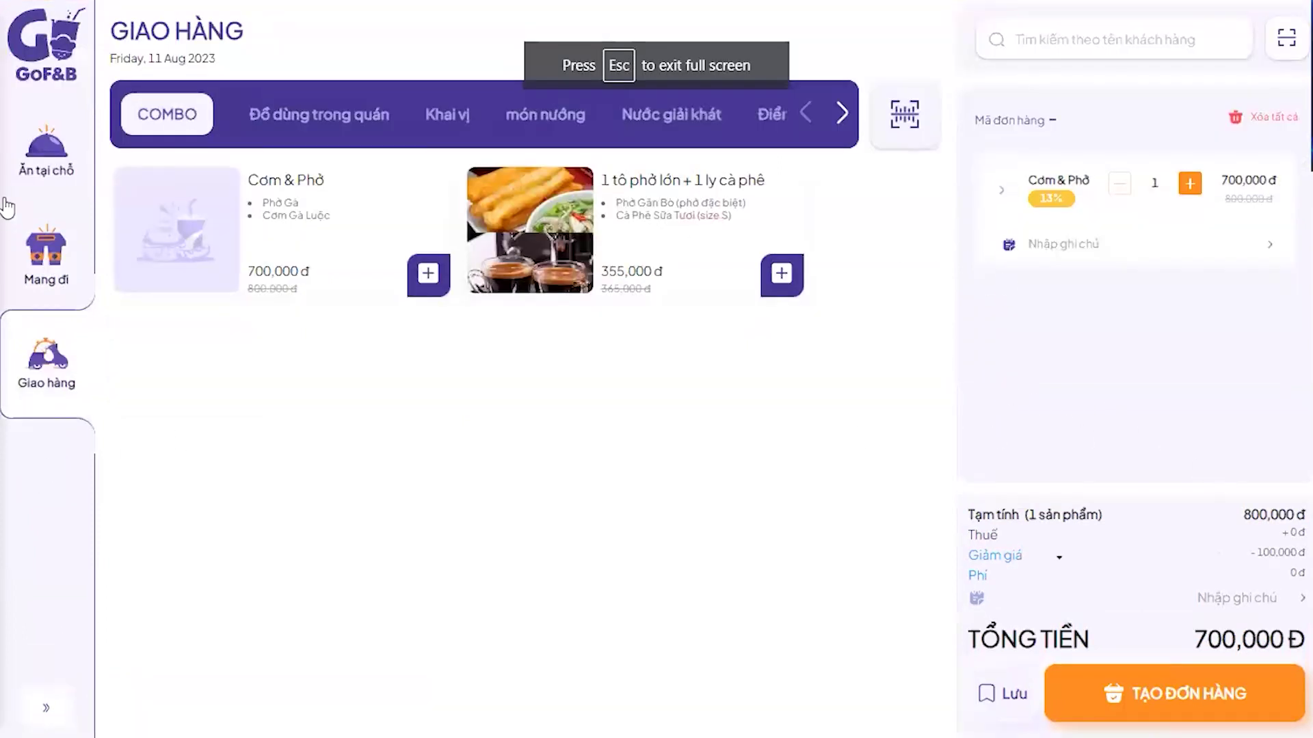
{"action": "left_click", "coordinate": [28, 174]}
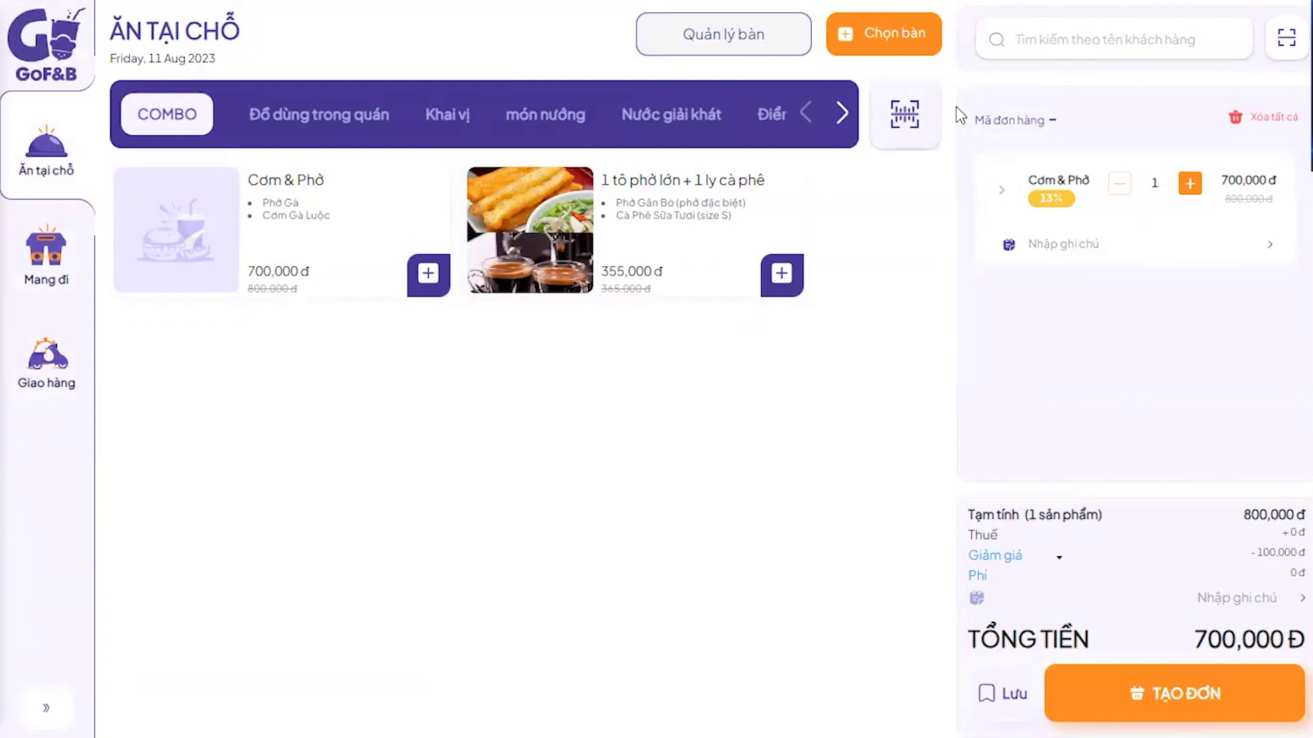
{"action": "left_click", "coordinate": [1064, 41]}
{"action": "type", "text": "rik"}
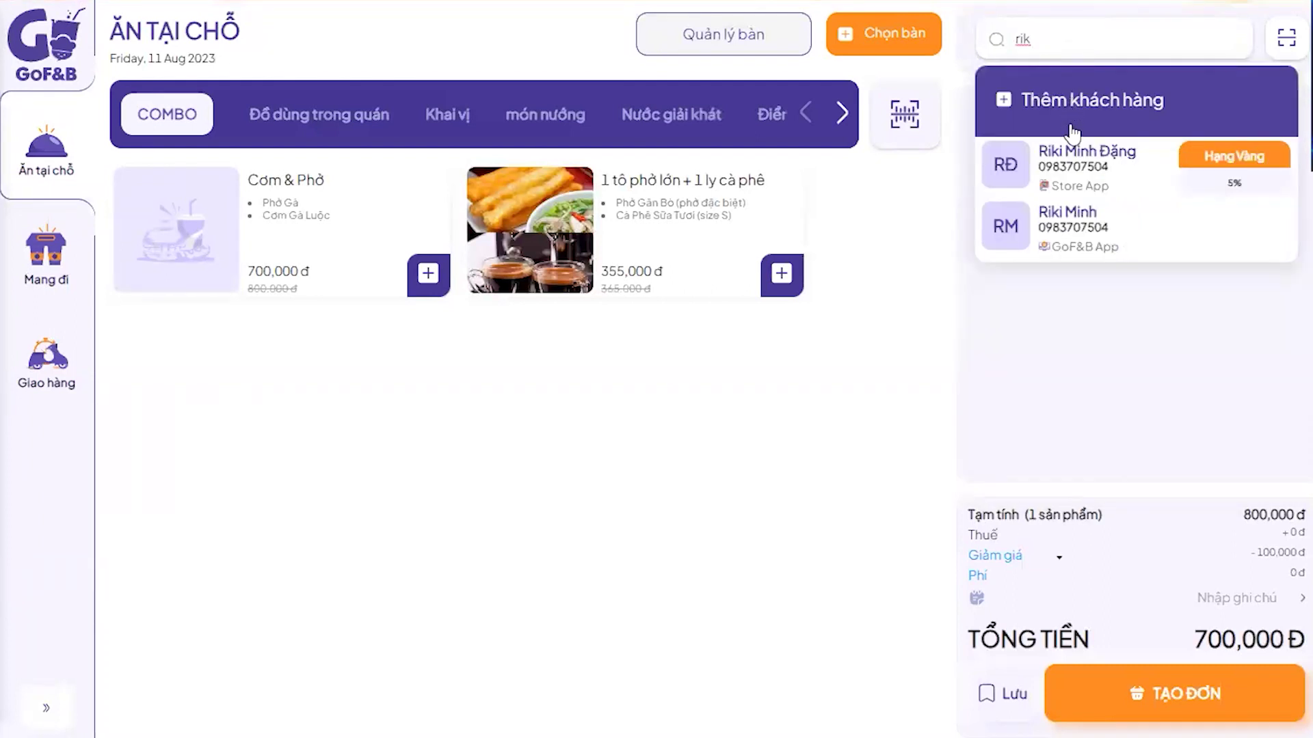
Step: Pick the Hạng Vàng customer from the results, raising the discount to 135,000đ and total 665,000đ
{"action": "left_click", "coordinate": [1122, 158]}
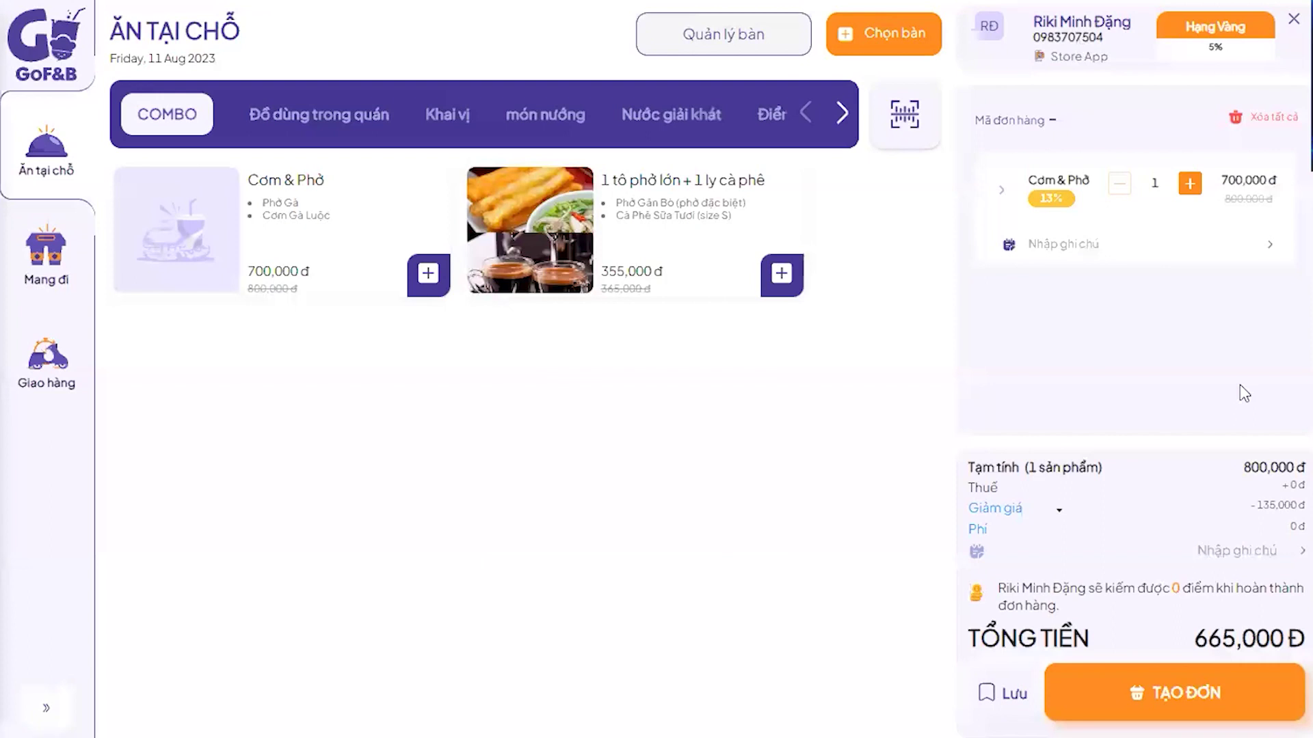
{"action": "left_click", "coordinate": [1096, 39]}
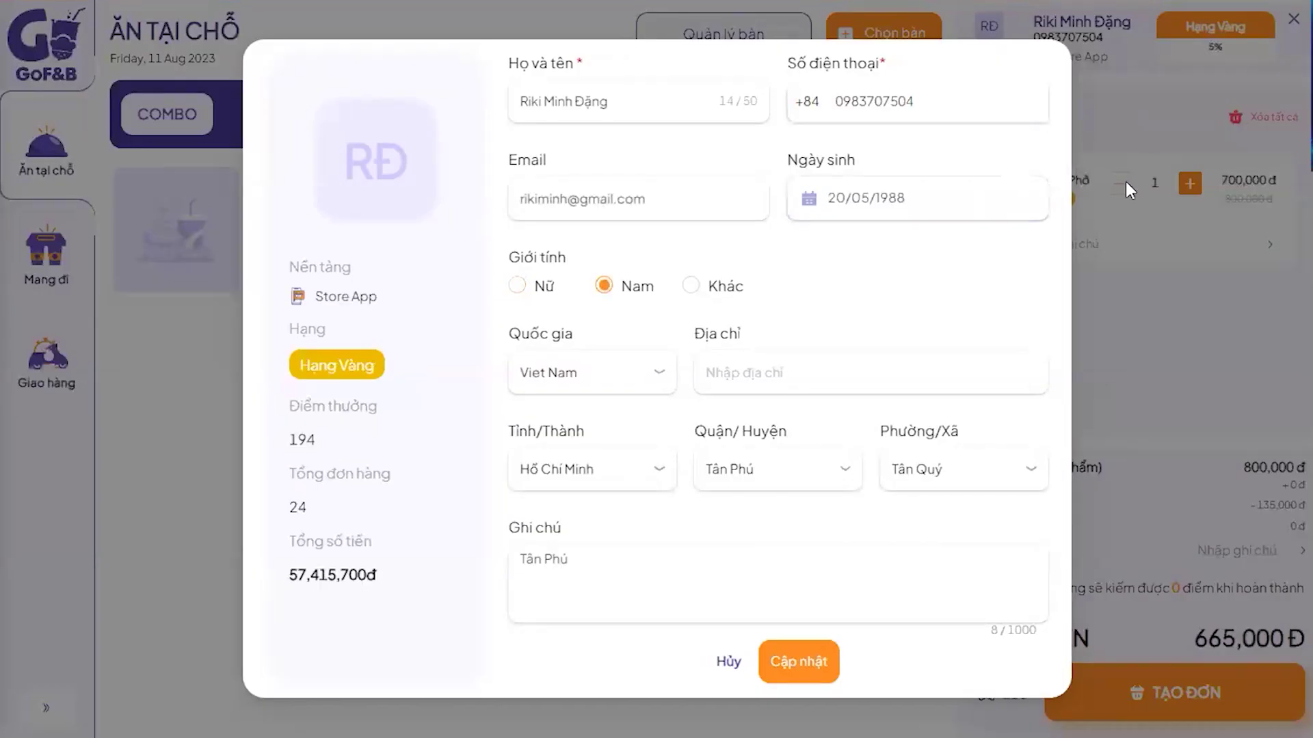
{"action": "left_click", "coordinate": [729, 663]}
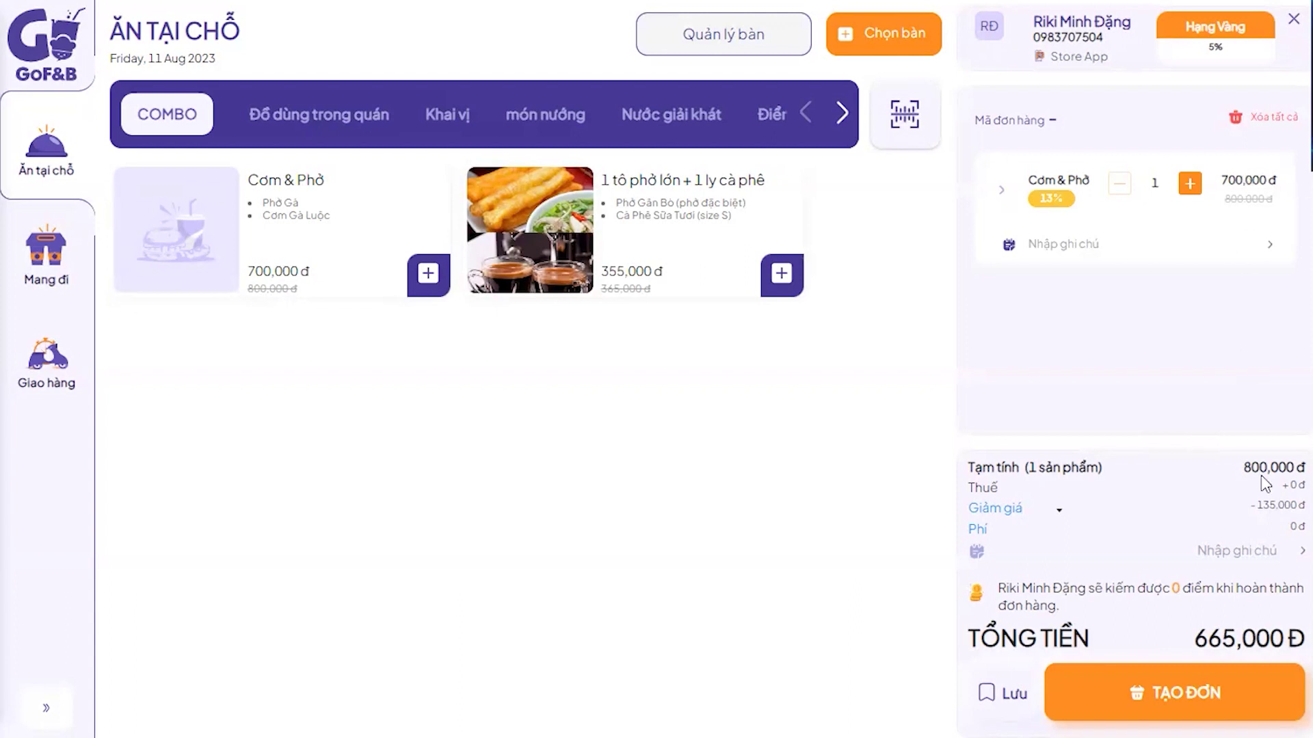
{"action": "left_click", "coordinate": [1060, 52]}
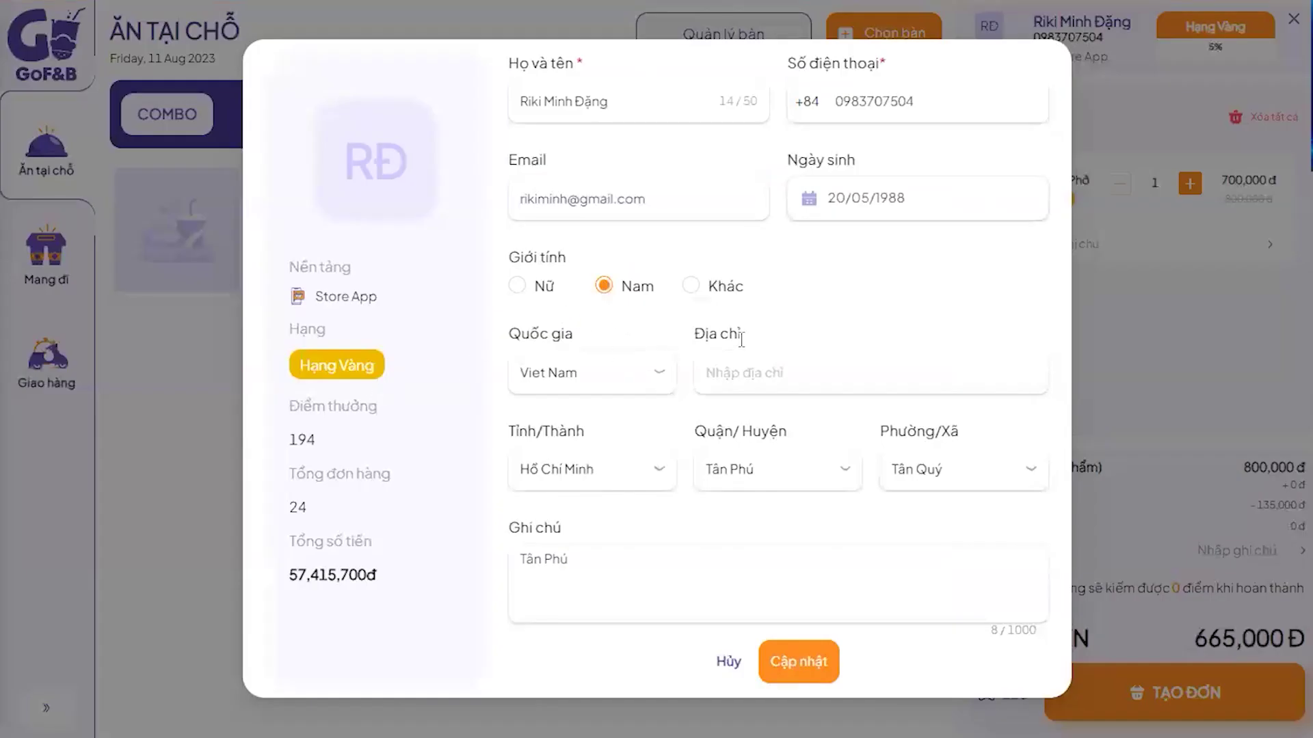
{"action": "left_click", "coordinate": [1142, 516]}
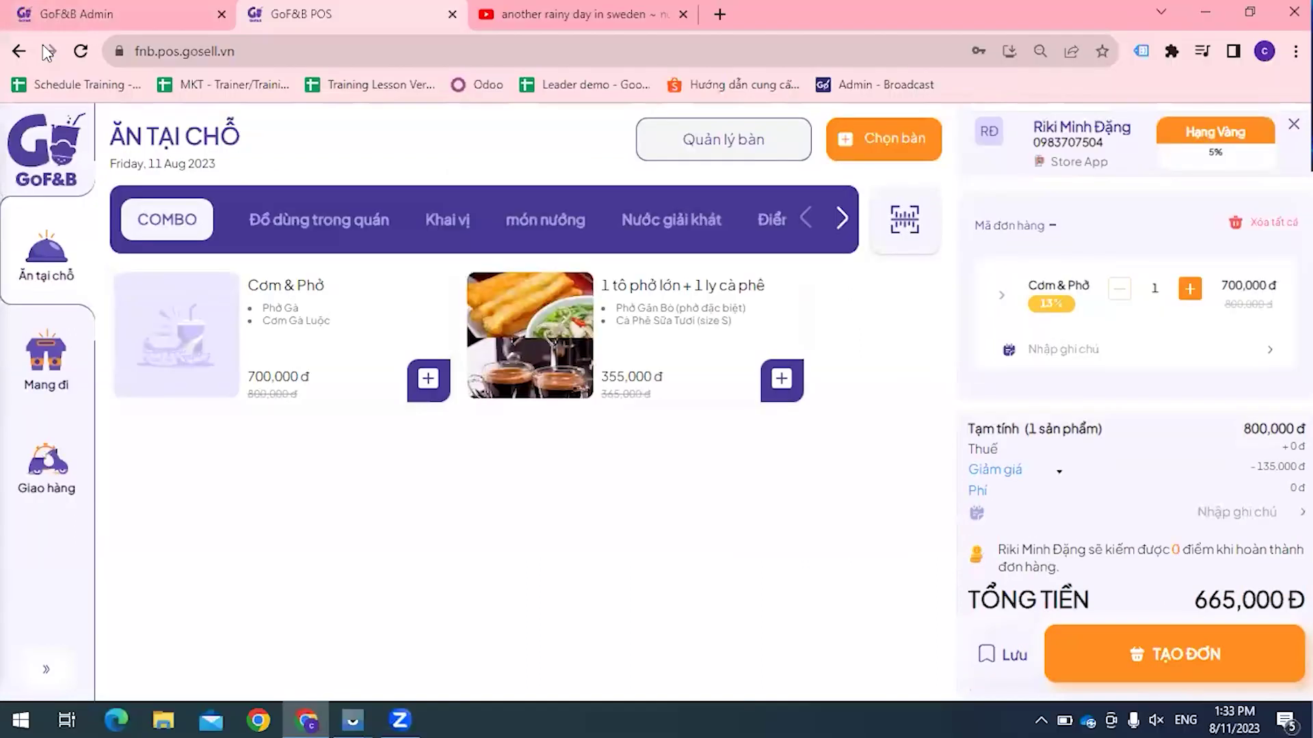
Step: Check the Vysor window and the POS order, then come back to GoF&B Admin
{"action": "left_click", "coordinate": [69, 12]}
{"action": "key", "text": "alt+Tab"}
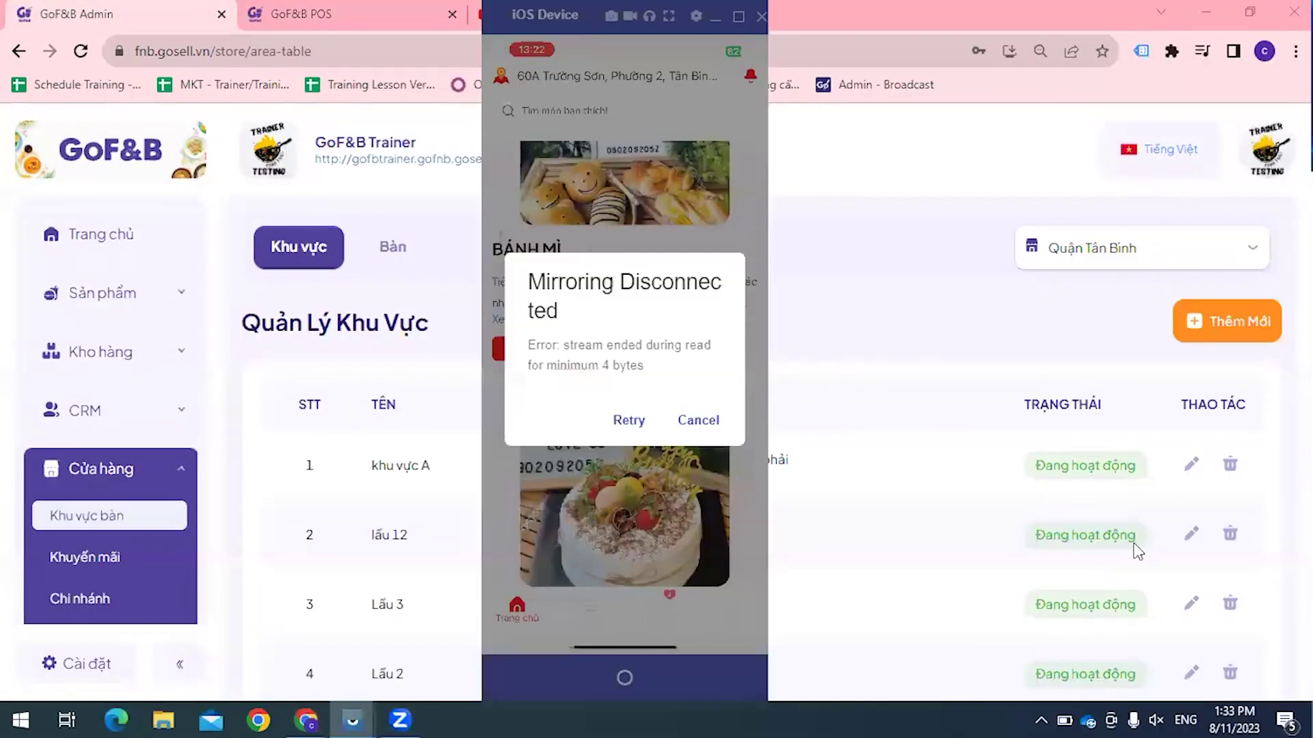
{"action": "key", "text": "alt+Tab"}
{"action": "key", "text": "Tab"}
{"action": "key", "text": "alt+Tab"}
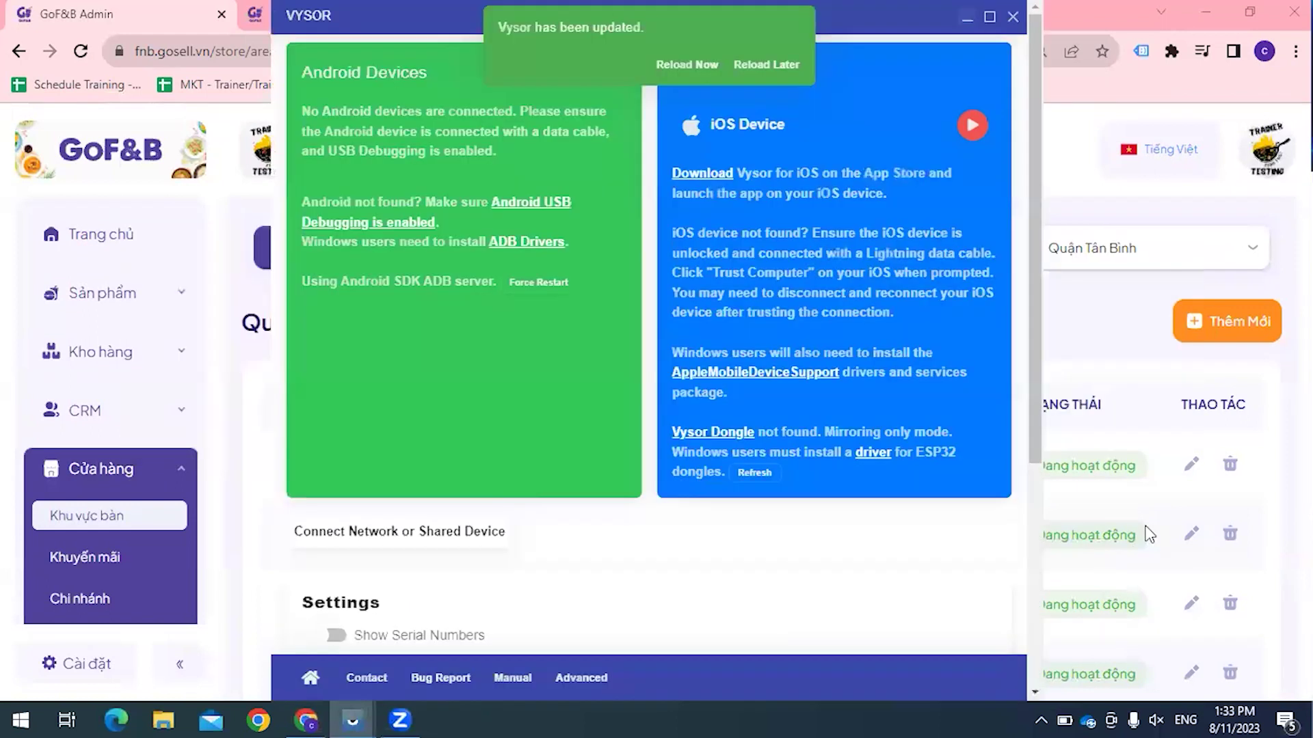
{"action": "key", "text": "alt+Tab"}
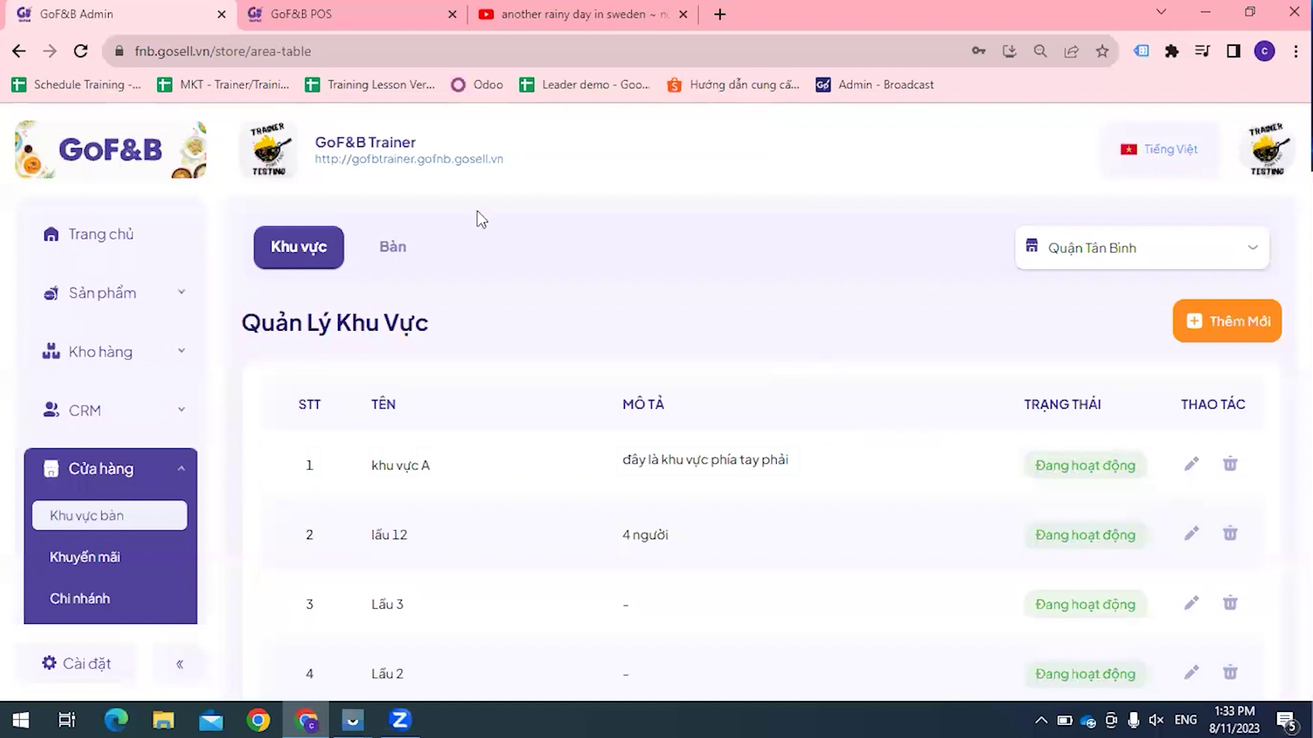
{"action": "key", "text": "ctrl+Tab"}
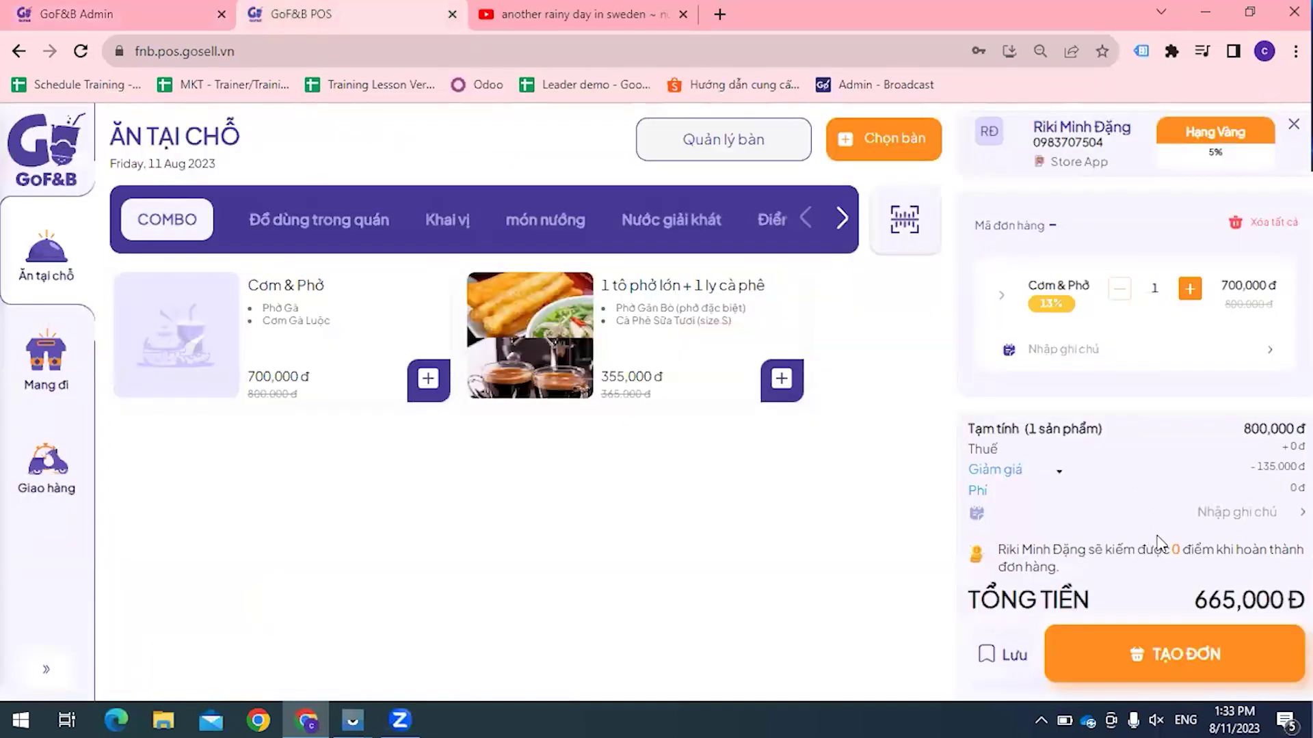
{"action": "left_click", "coordinate": [31, 14]}
{"action": "scroll", "coordinate": [153, 425], "scroll_direction": "down", "scroll_amount": 3}
{"action": "scroll", "coordinate": [113, 362], "scroll_direction": "up", "scroll_amount": 3}
Step: View the gold-tier customer's 194 points in CRM > Khách hàng, then go to Điểm thành viên
{"action": "left_click", "coordinate": [141, 410]}
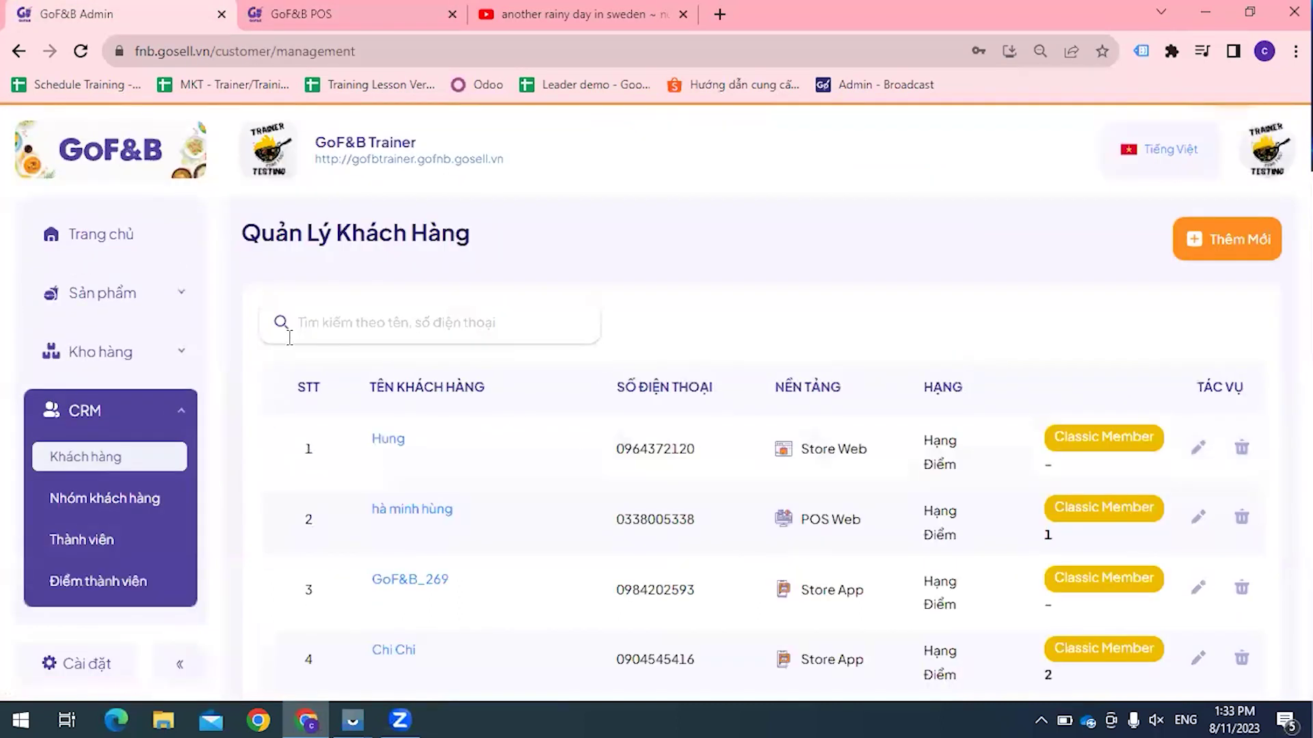
{"action": "scroll", "coordinate": [713, 482], "scroll_direction": "down", "scroll_amount": 3}
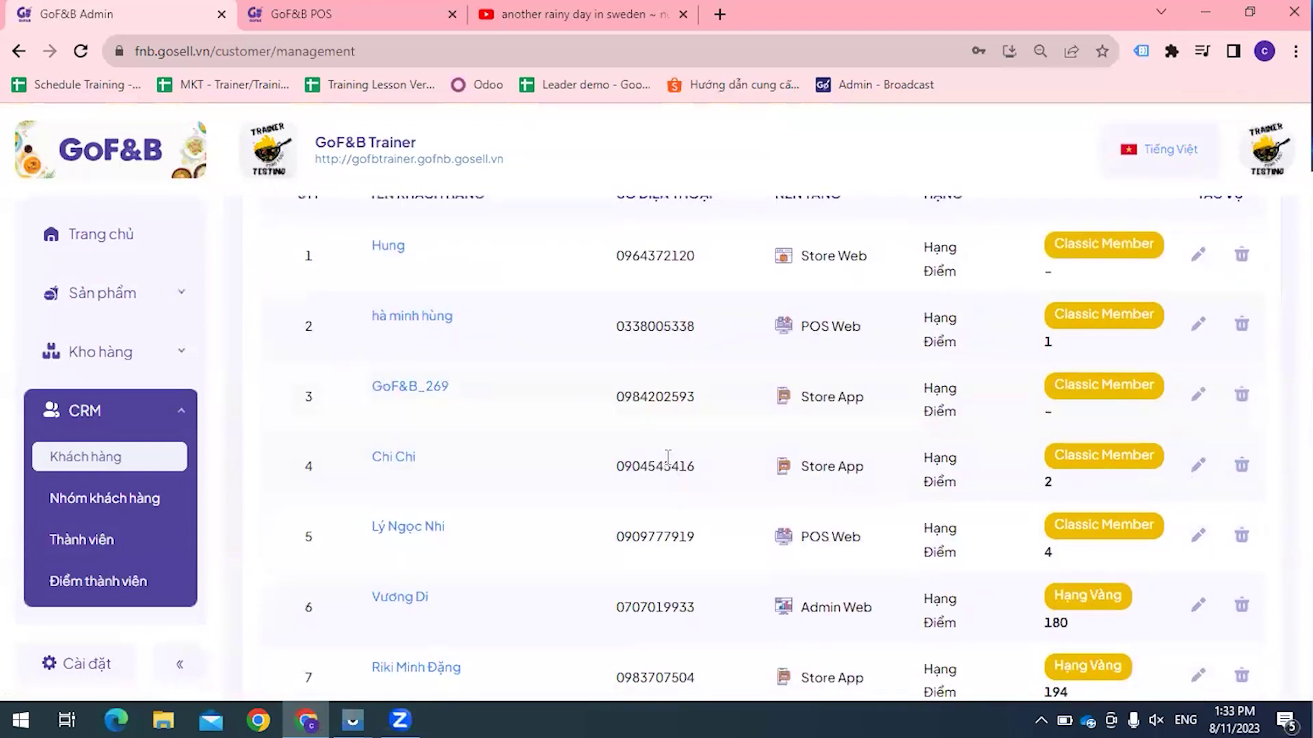
{"action": "scroll", "coordinate": [668, 456], "scroll_direction": "down", "scroll_amount": 3}
{"action": "left_click", "coordinate": [971, 499]}
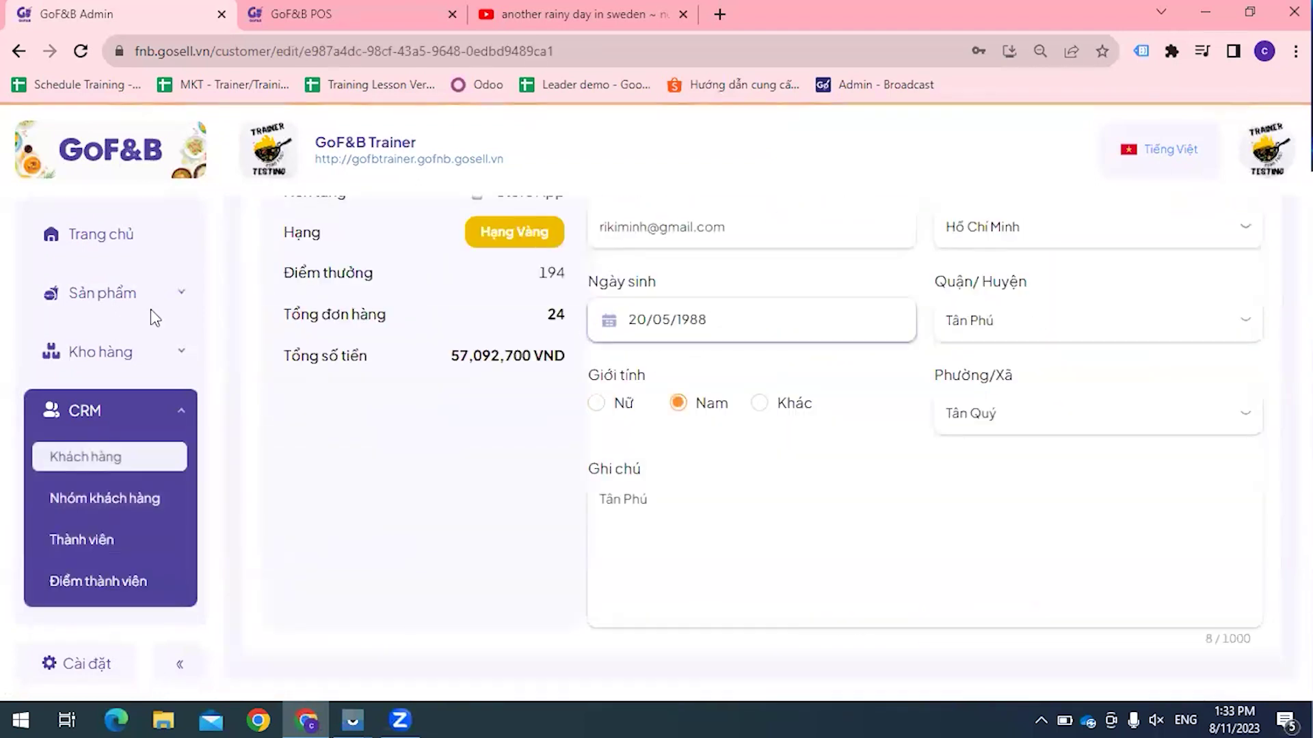
{"action": "left_click", "coordinate": [103, 584]}
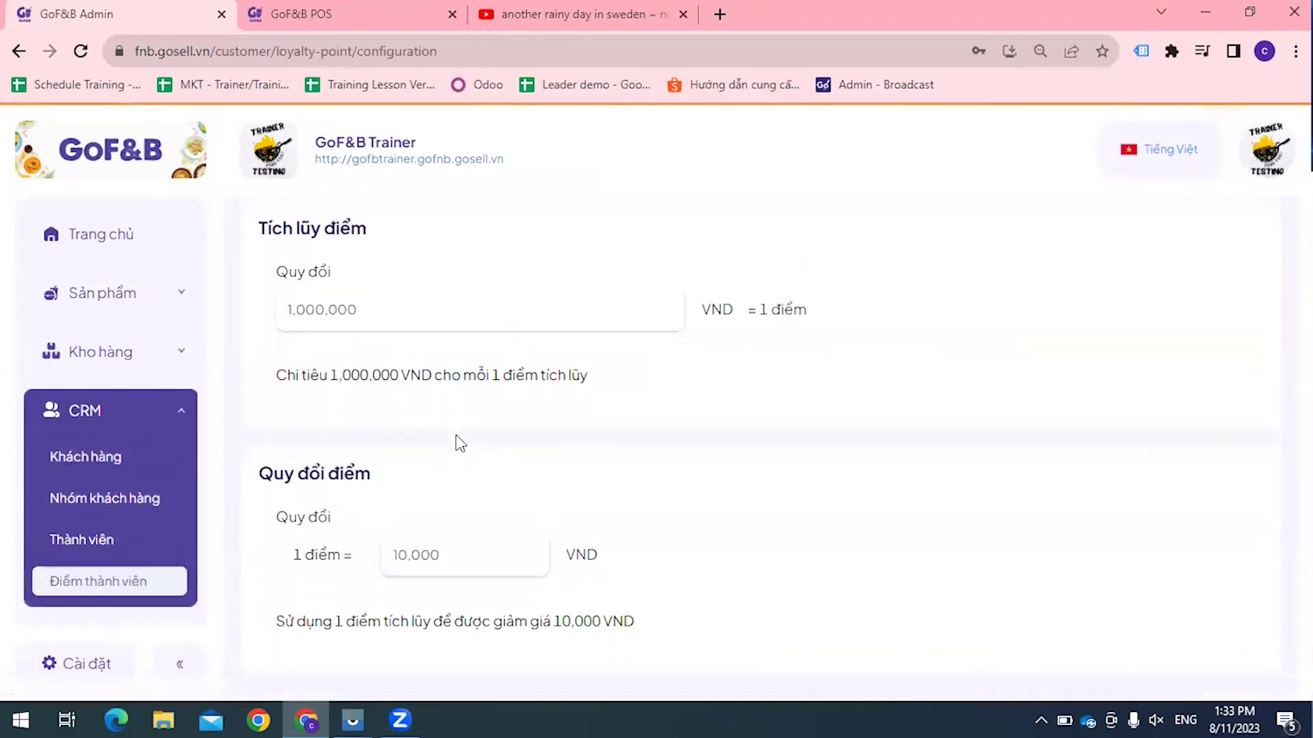
Step: Enter 100000 as the spending per earned point and retype the redemption value
{"action": "scroll", "coordinate": [459, 443], "scroll_direction": "down", "scroll_amount": 1}
{"action": "left_click", "coordinate": [433, 287]}
{"action": "type", "text": "100000"}
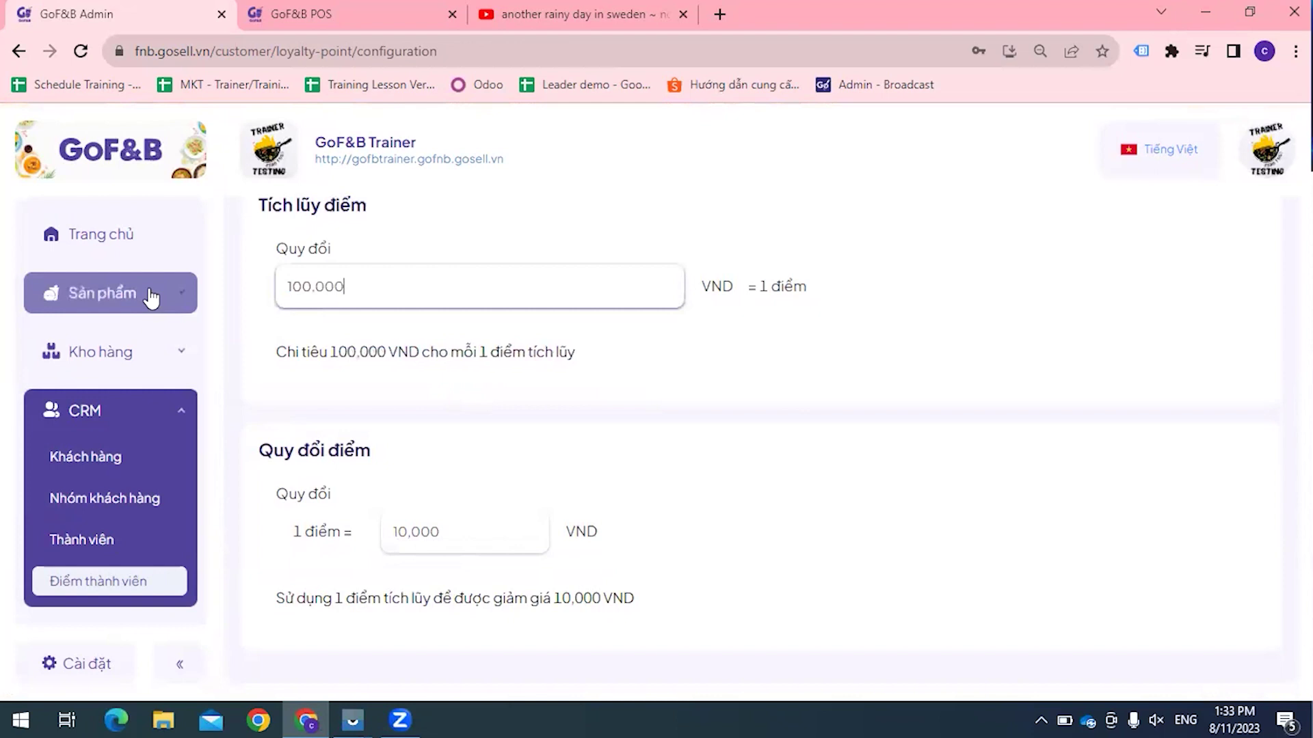
{"action": "left_click", "coordinate": [482, 419]}
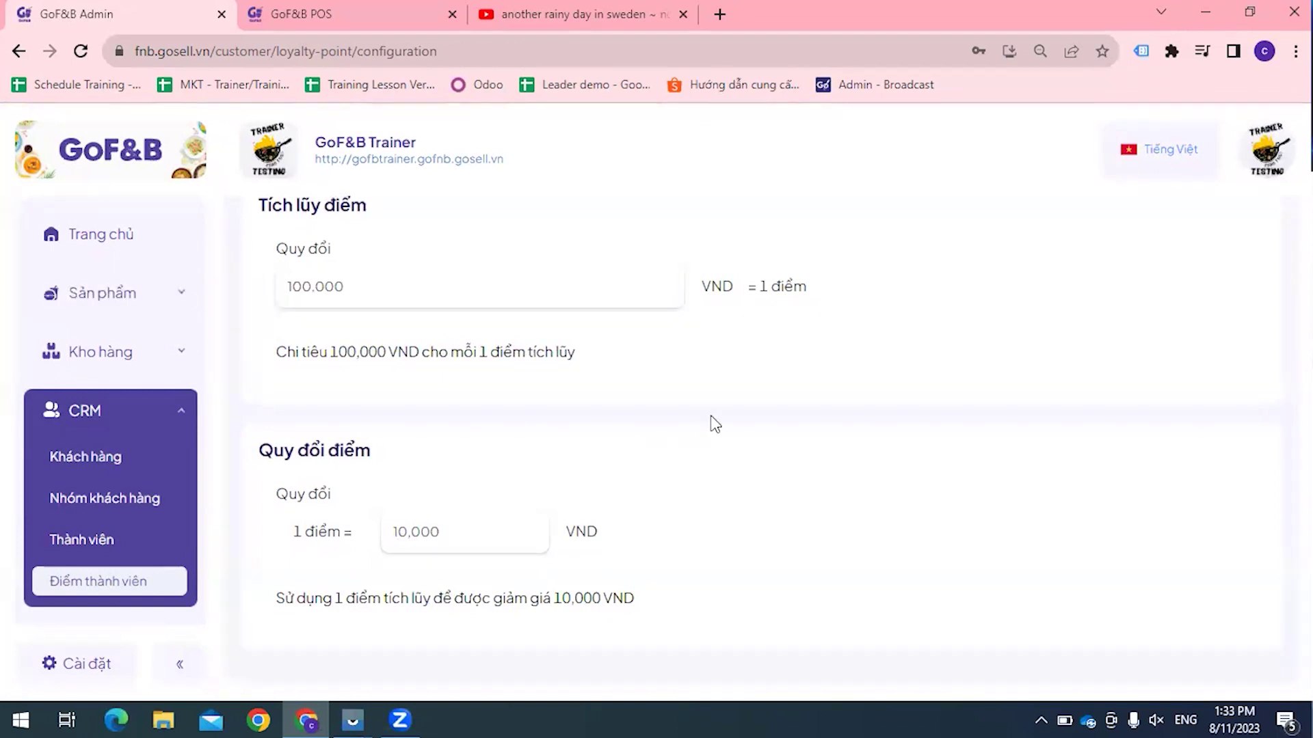
{"action": "left_click_drag", "start_coordinate": [471, 534], "coordinate": [386, 528]}
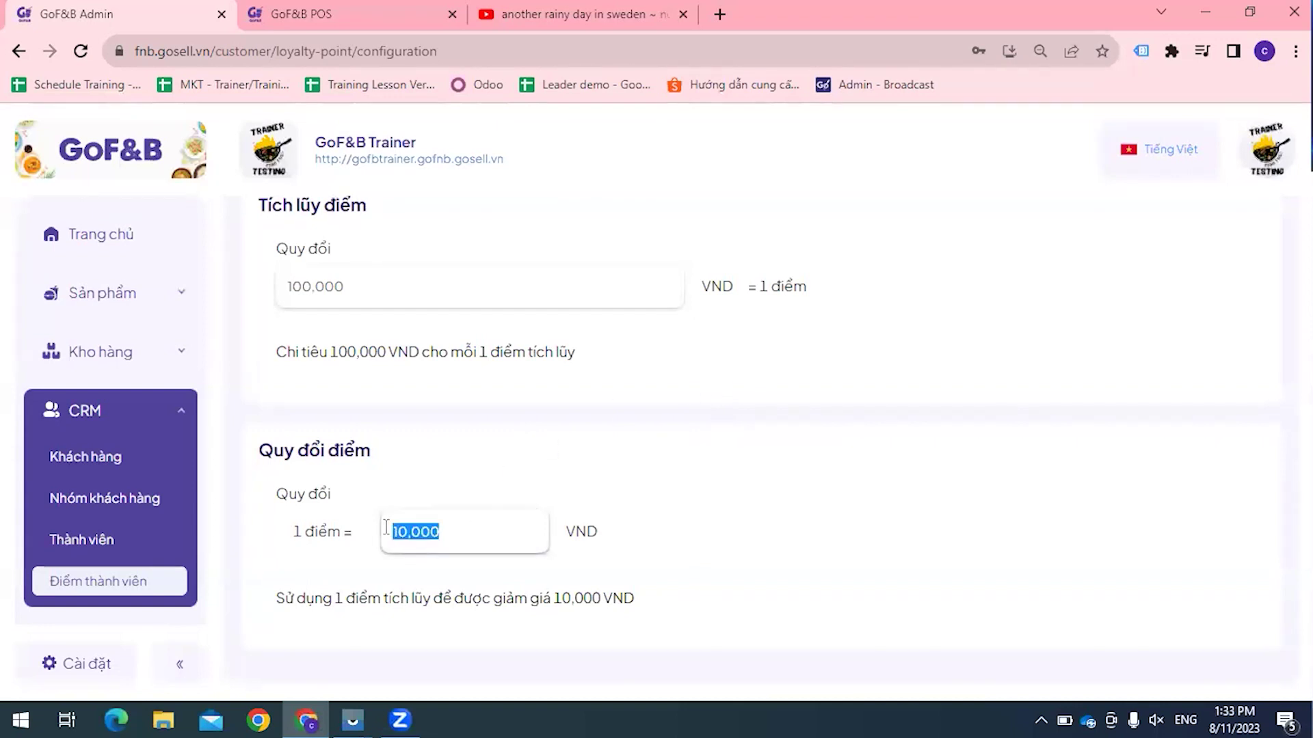
{"action": "type", "text": "100000"}
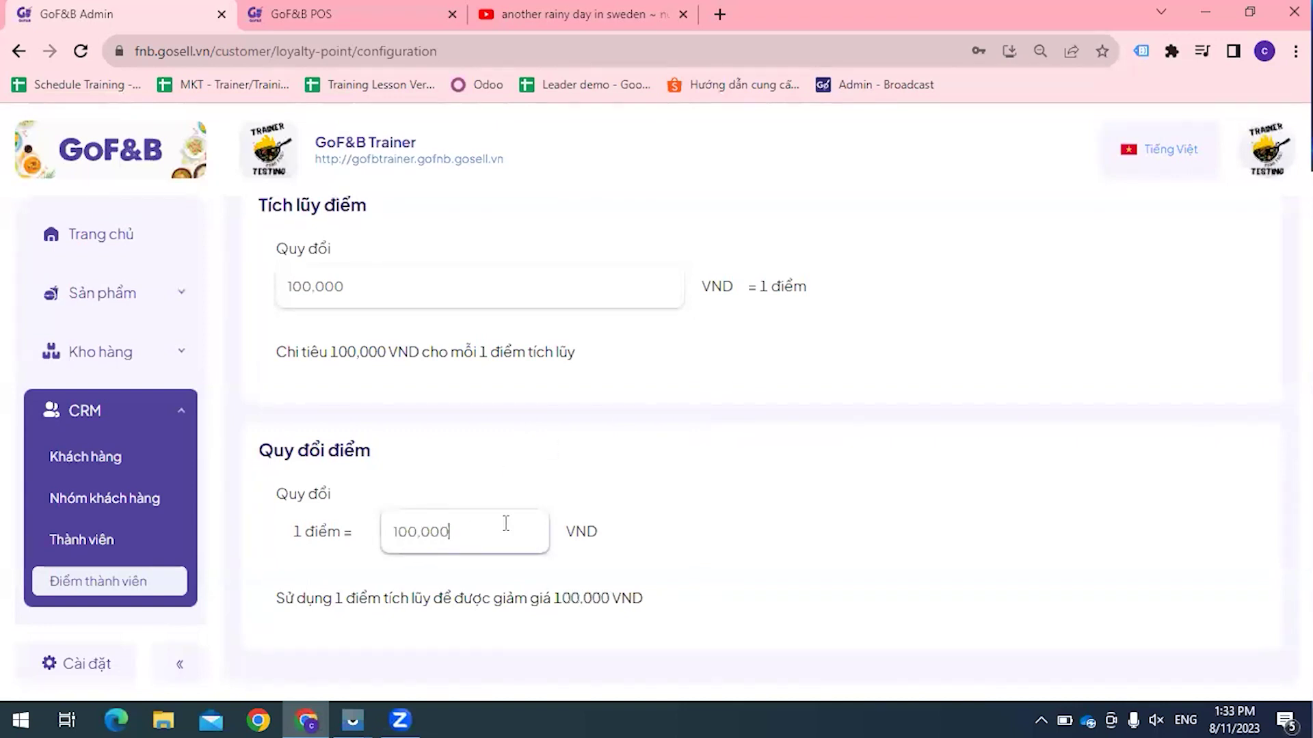
Step: Correct the redemption value to 1,000 VND per point, keeping earning at 100,000 VND
{"action": "left_click", "coordinate": [378, 288]}
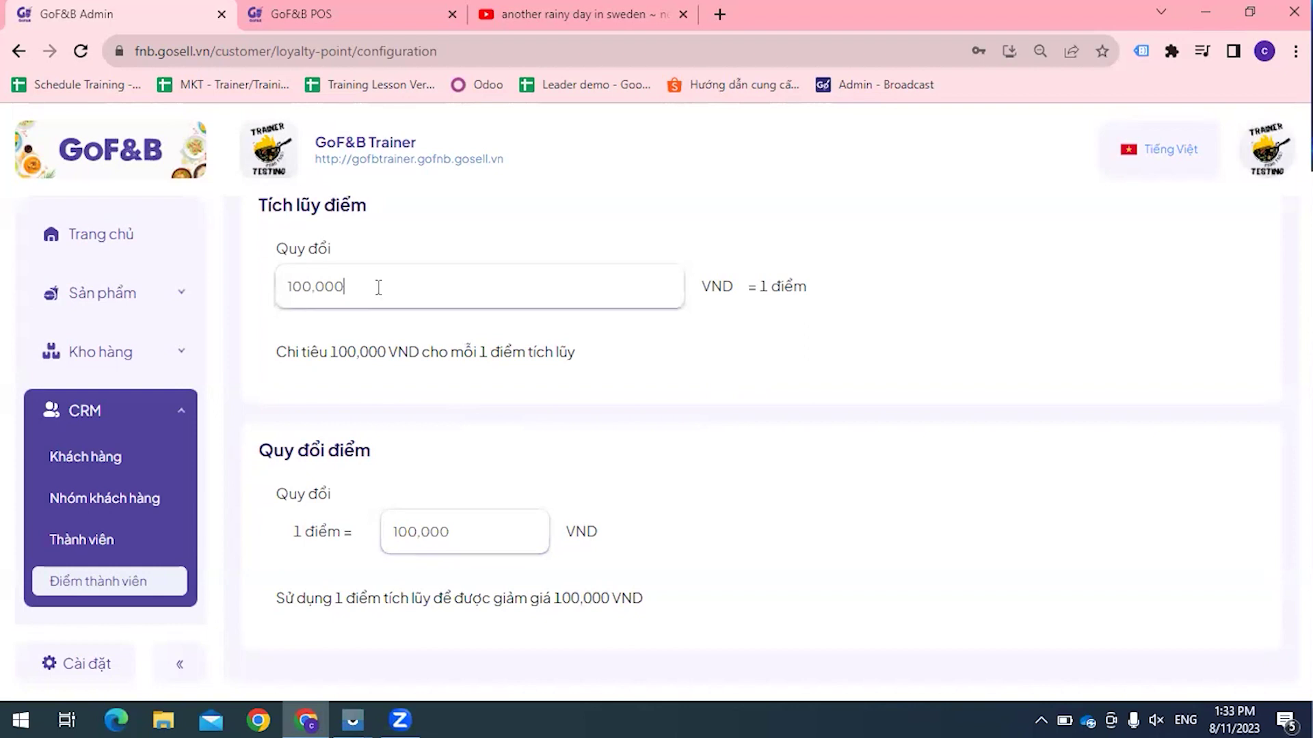
{"action": "left_click_drag", "start_coordinate": [378, 287], "coordinate": [259, 292]}
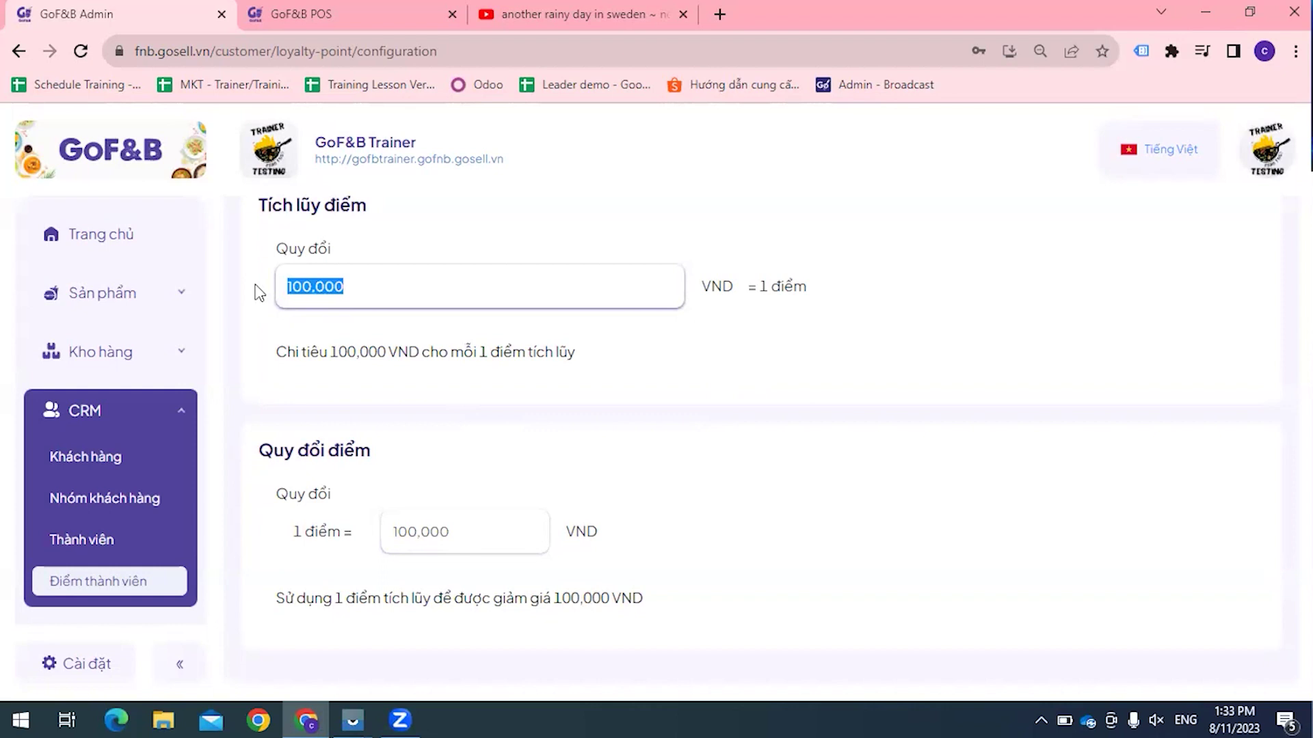
{"action": "left_click", "coordinate": [469, 383]}
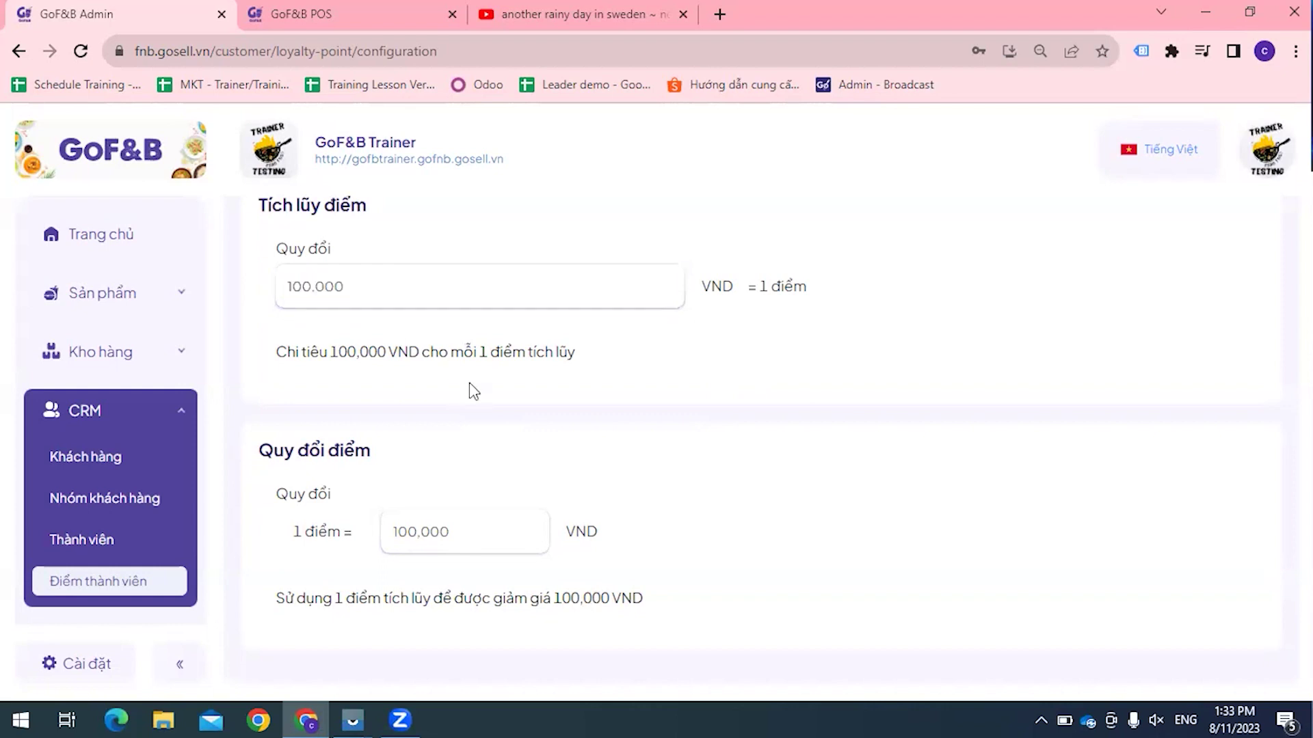
{"action": "left_click", "coordinate": [486, 534]}
{"action": "key", "text": "BackSpace"}
{"action": "key", "text": "BackSpace"}
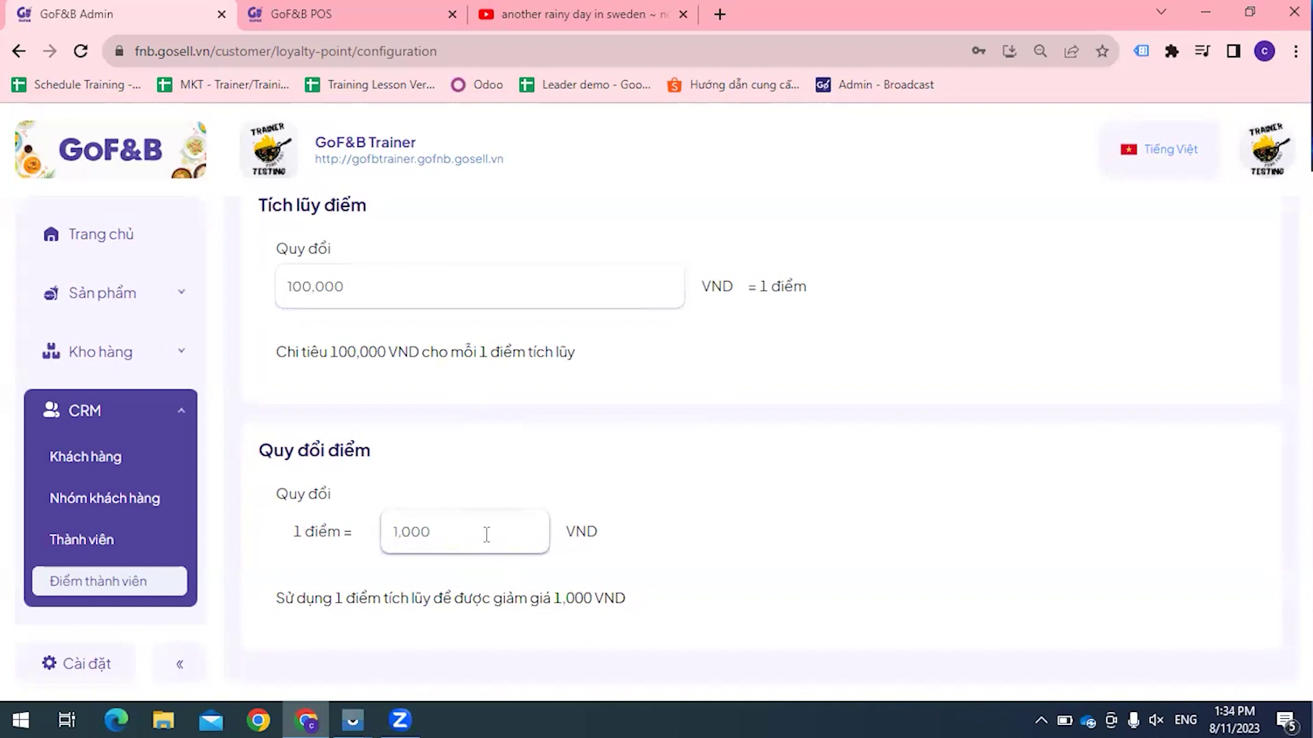
{"action": "left_click", "coordinate": [711, 538]}
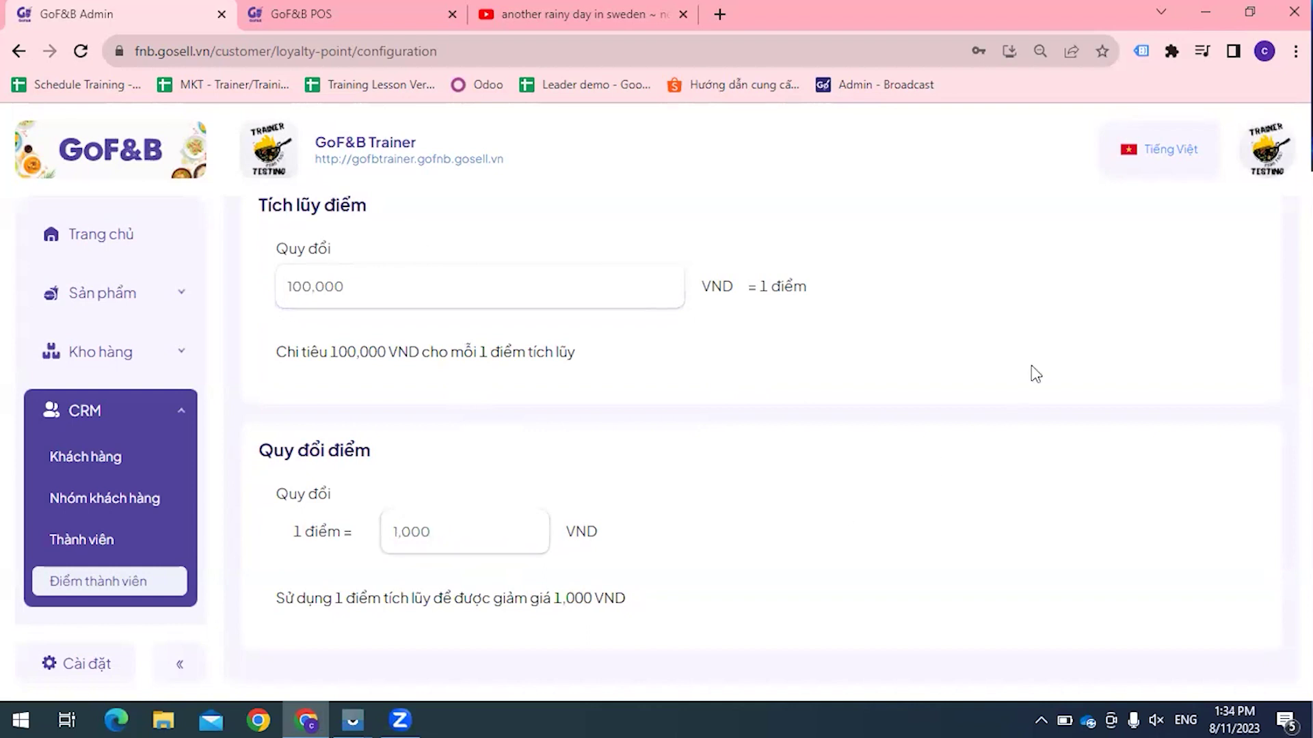
Step: Save the loyalty-point configuration and return to the POS tab
{"action": "scroll", "coordinate": [929, 326], "scroll_direction": "up", "scroll_amount": 1}
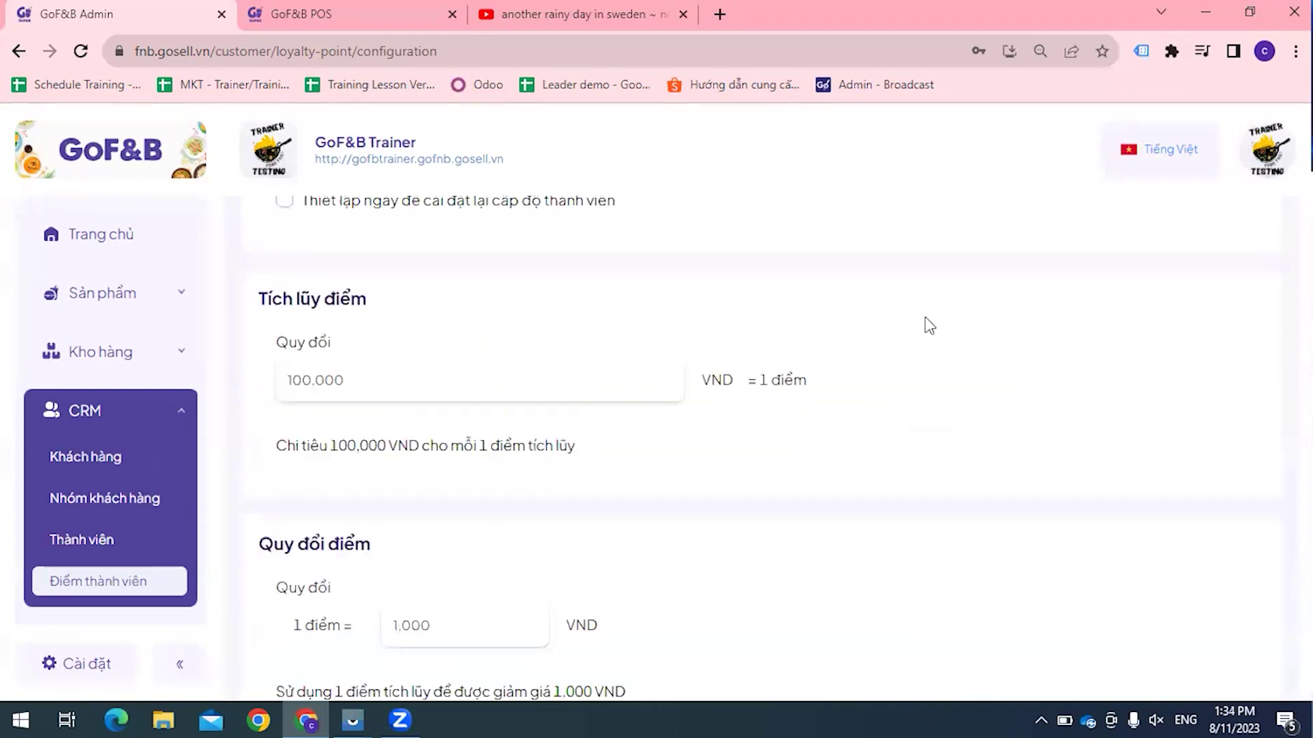
{"action": "scroll", "coordinate": [929, 326], "scroll_direction": "up", "scroll_amount": 5}
{"action": "left_click", "coordinate": [1250, 247]}
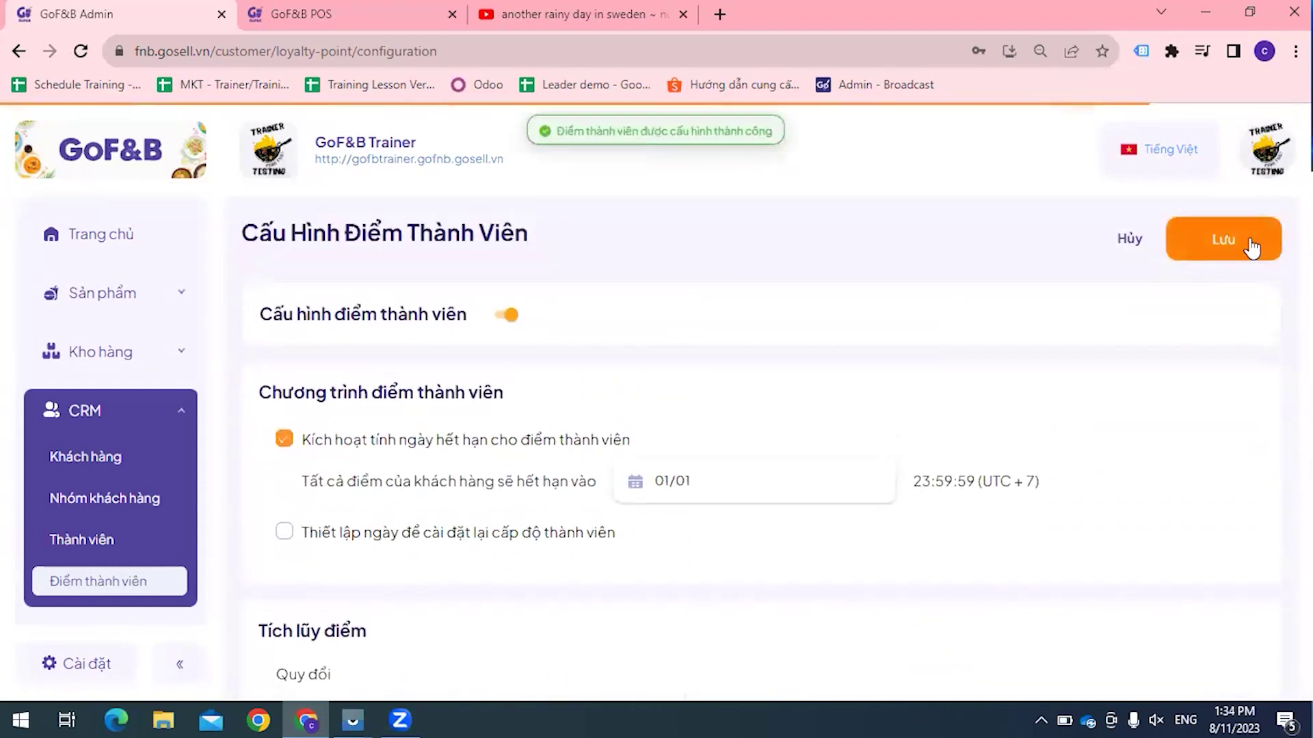
{"action": "key", "text": "ctrl+Tab"}
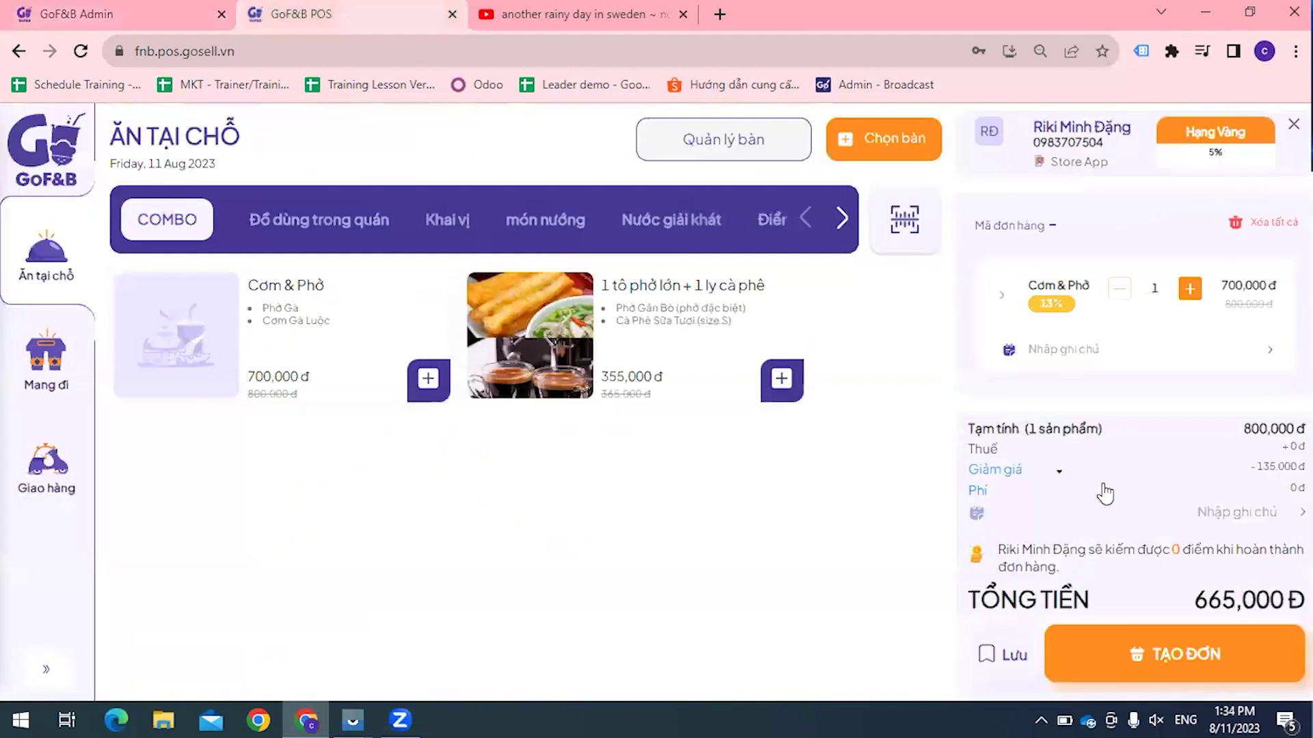
Step: Reload POS, reattach the Hạng Vàng customer, and add one Cơm & Phở combo to the dine-in order
{"action": "key", "text": "F5"}
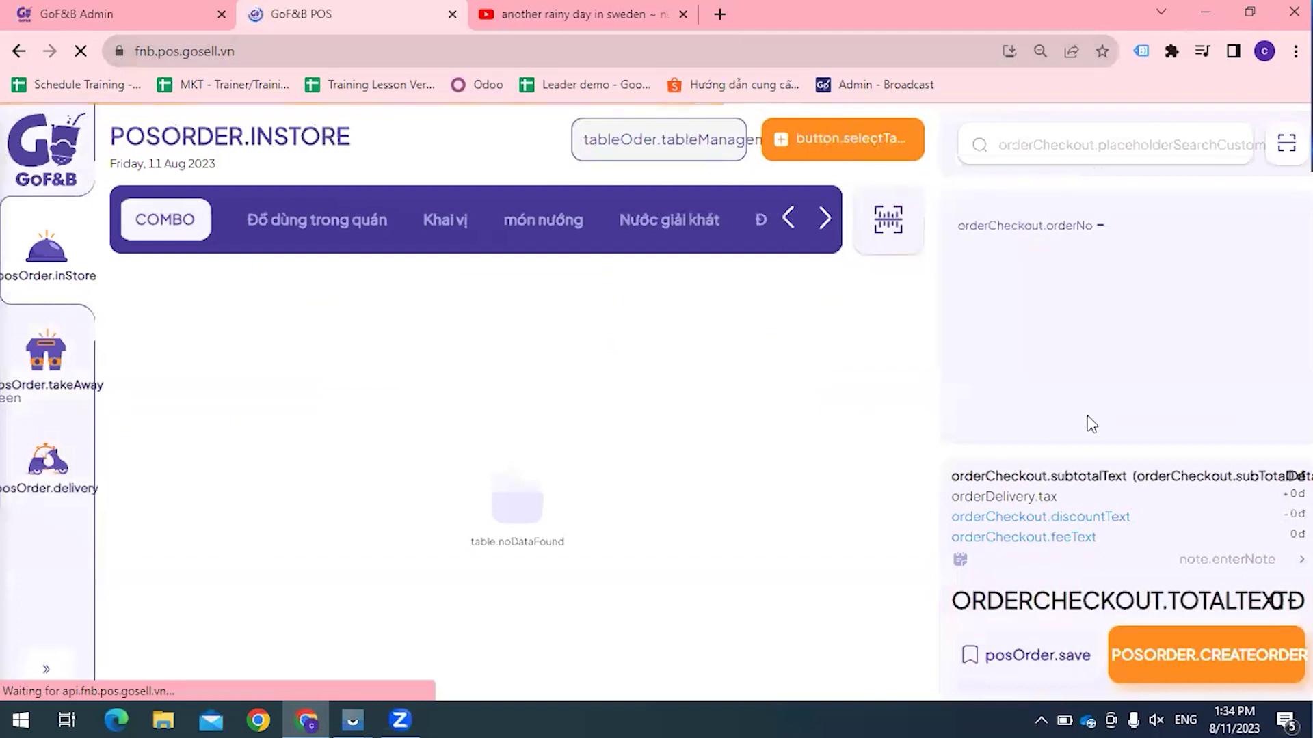
{"action": "left_click", "coordinate": [1076, 156]}
{"action": "key", "text": "F11"}
{"action": "type", "text": "rik"}
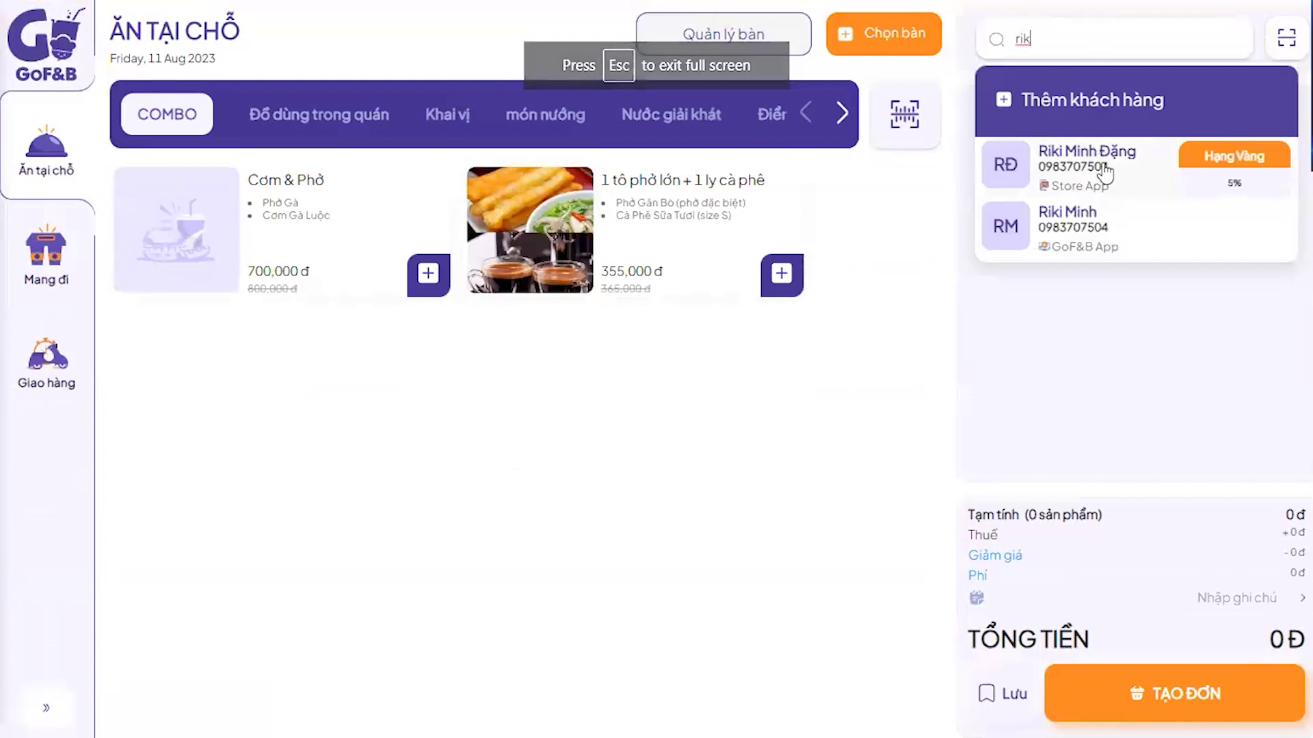
{"action": "left_click", "coordinate": [1106, 175]}
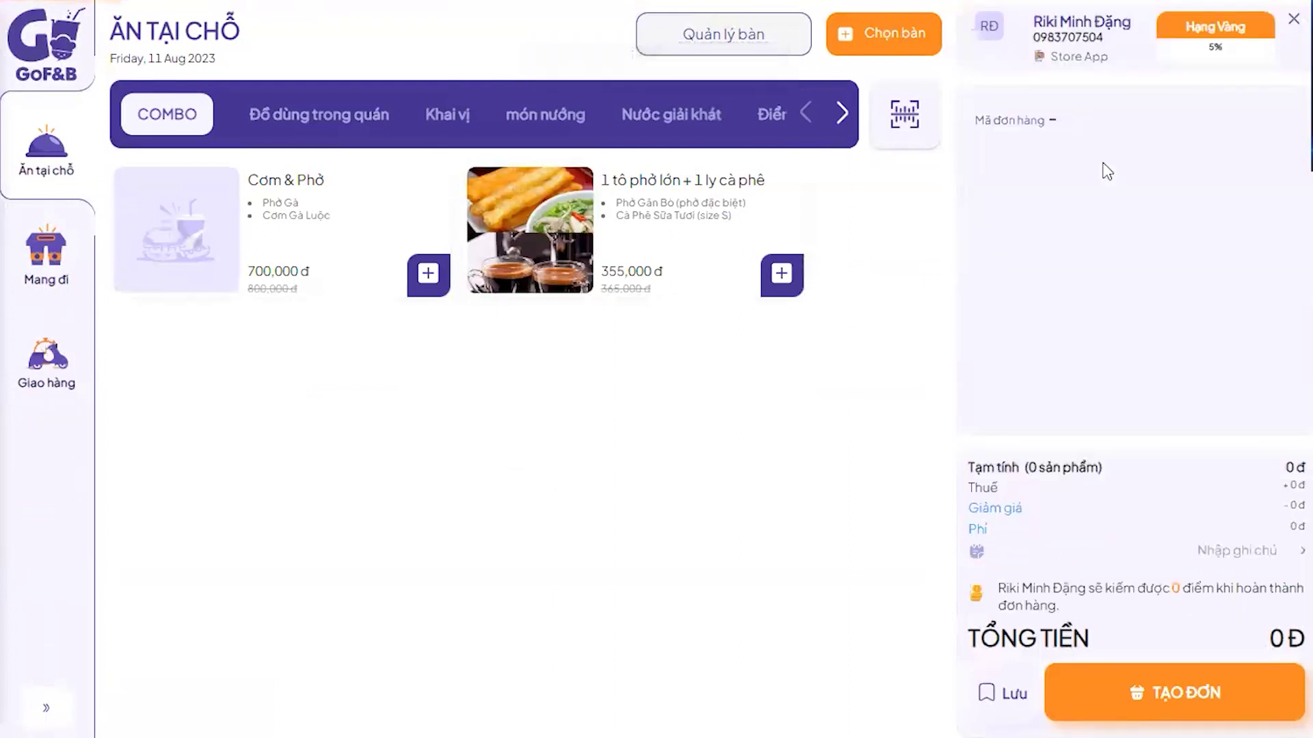
{"action": "left_click", "coordinate": [426, 290]}
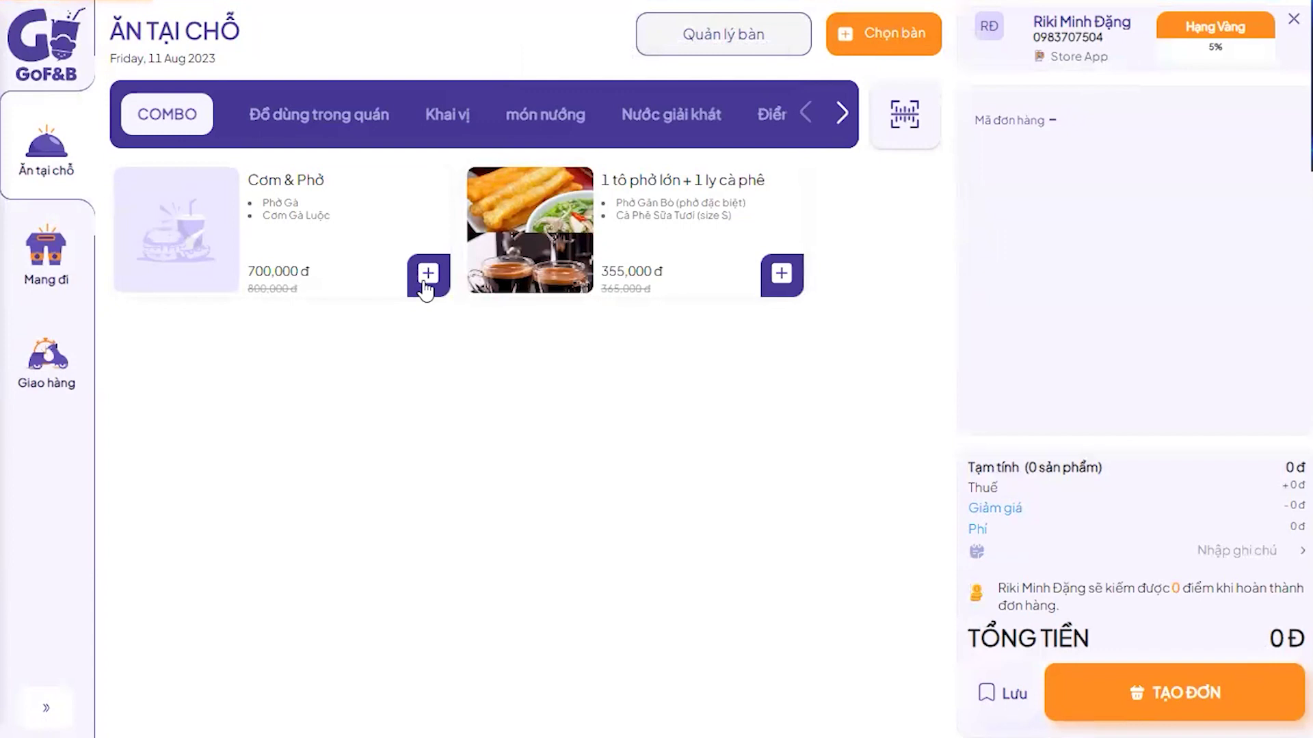
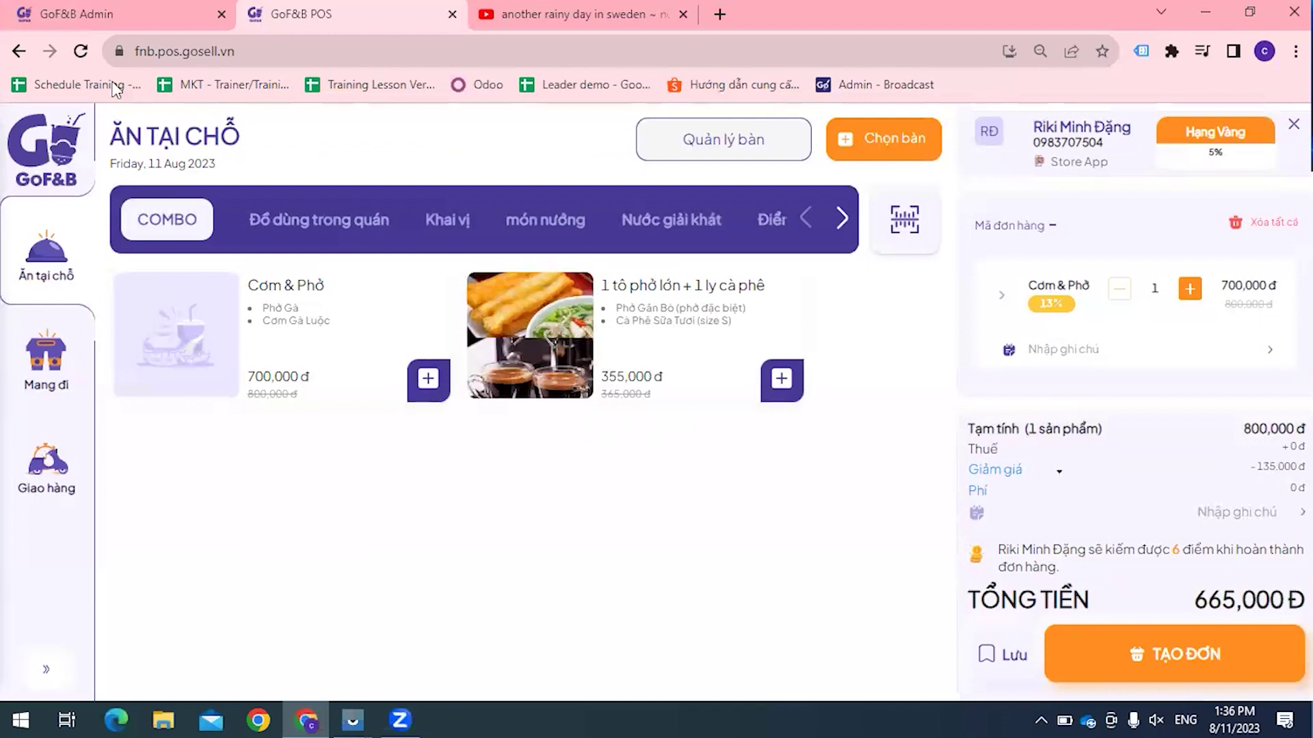
Step: Switch to the GoF&B Admin tab showing Cấu Hình Điểm Thành Viên
{"action": "key", "text": "ctrl+1"}
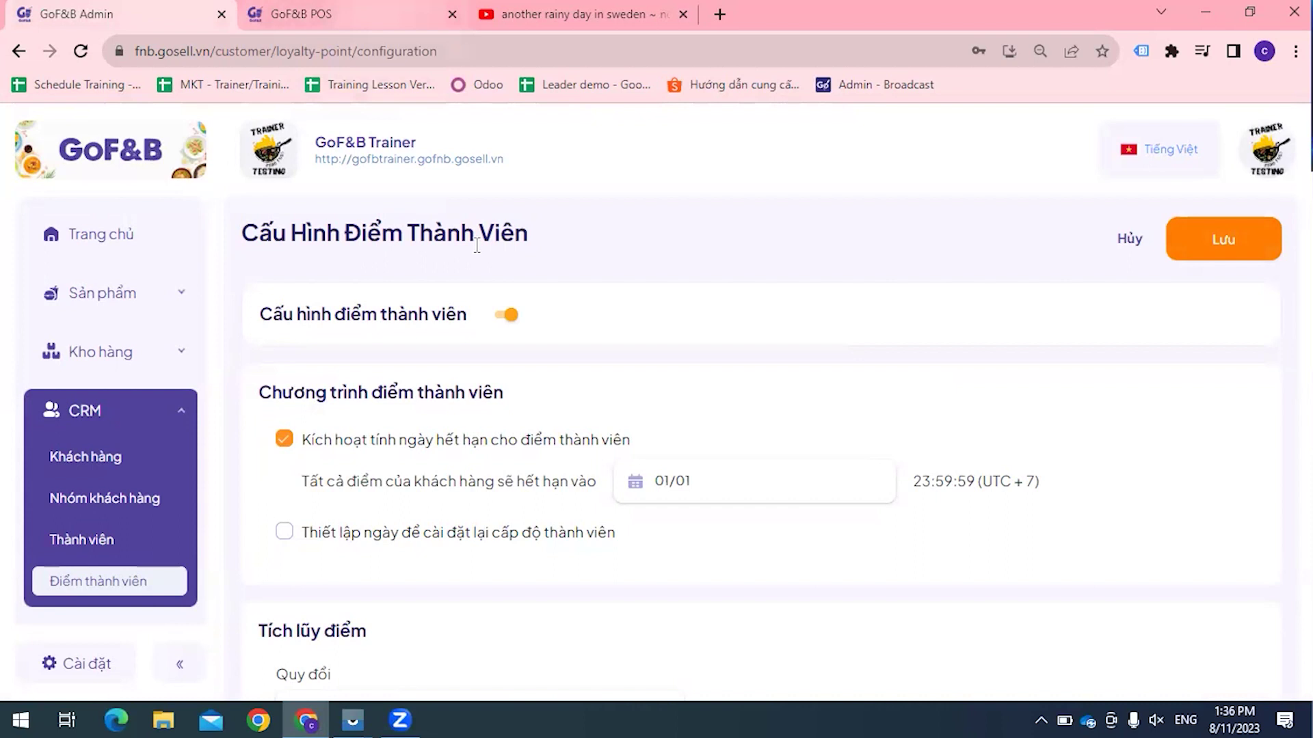
Step: Bring the Vysor iOS Device mirroring window to the front
{"action": "mouse_move", "coordinate": [342, 708]}
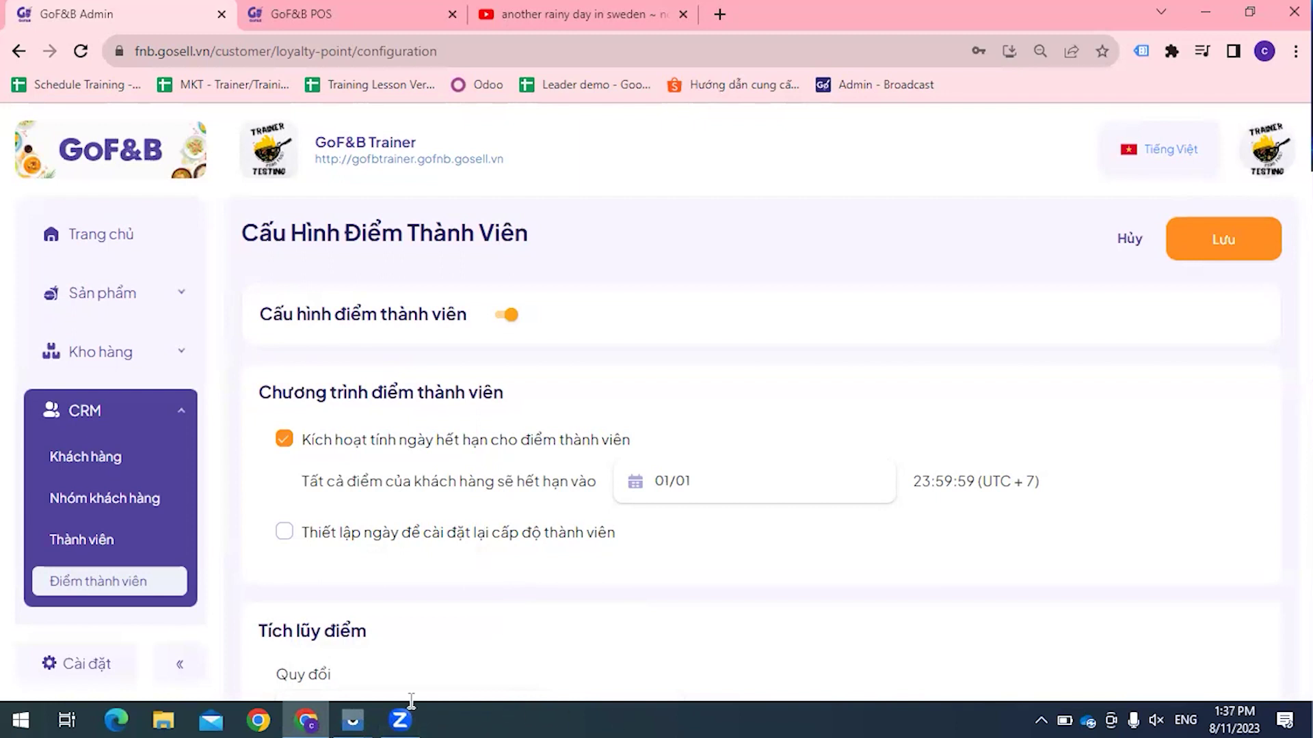
{"action": "left_click", "coordinate": [423, 618]}
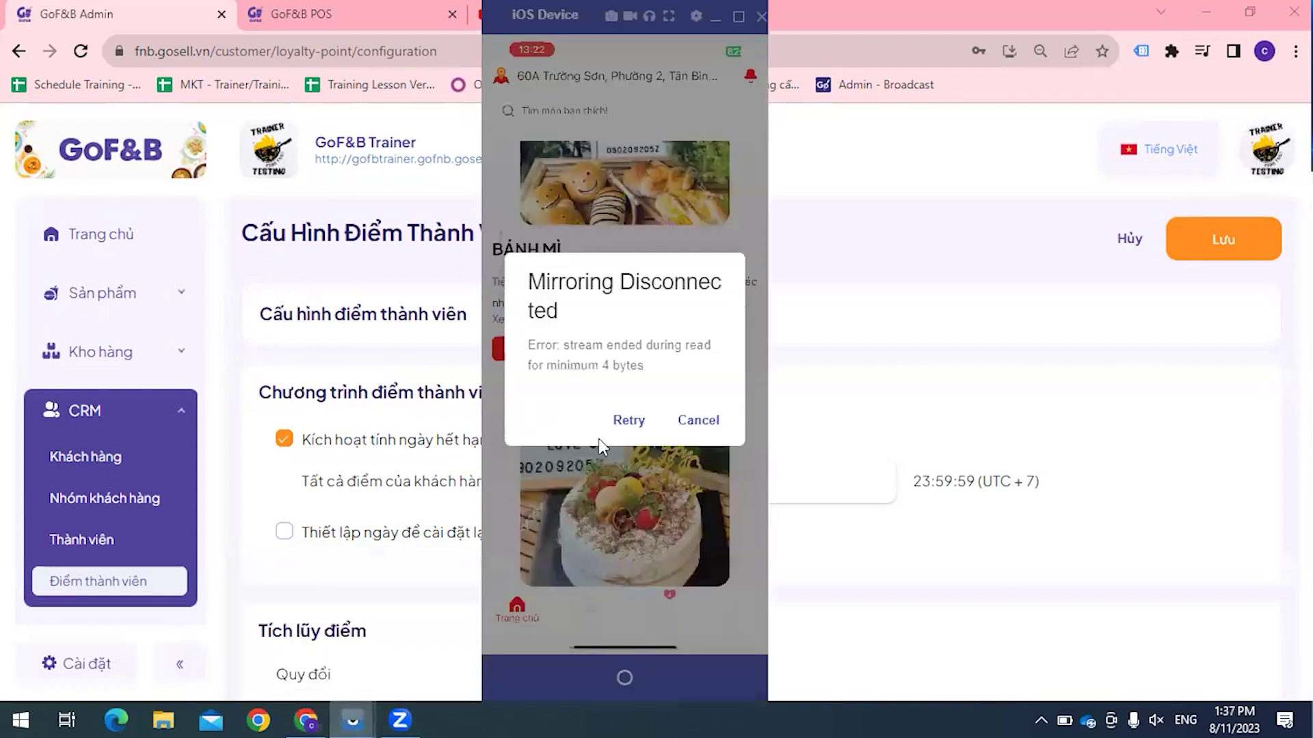
Step: Retry the Vysor iPhone connection twice until the customer app's home screen is live again
{"action": "left_click", "coordinate": [626, 420]}
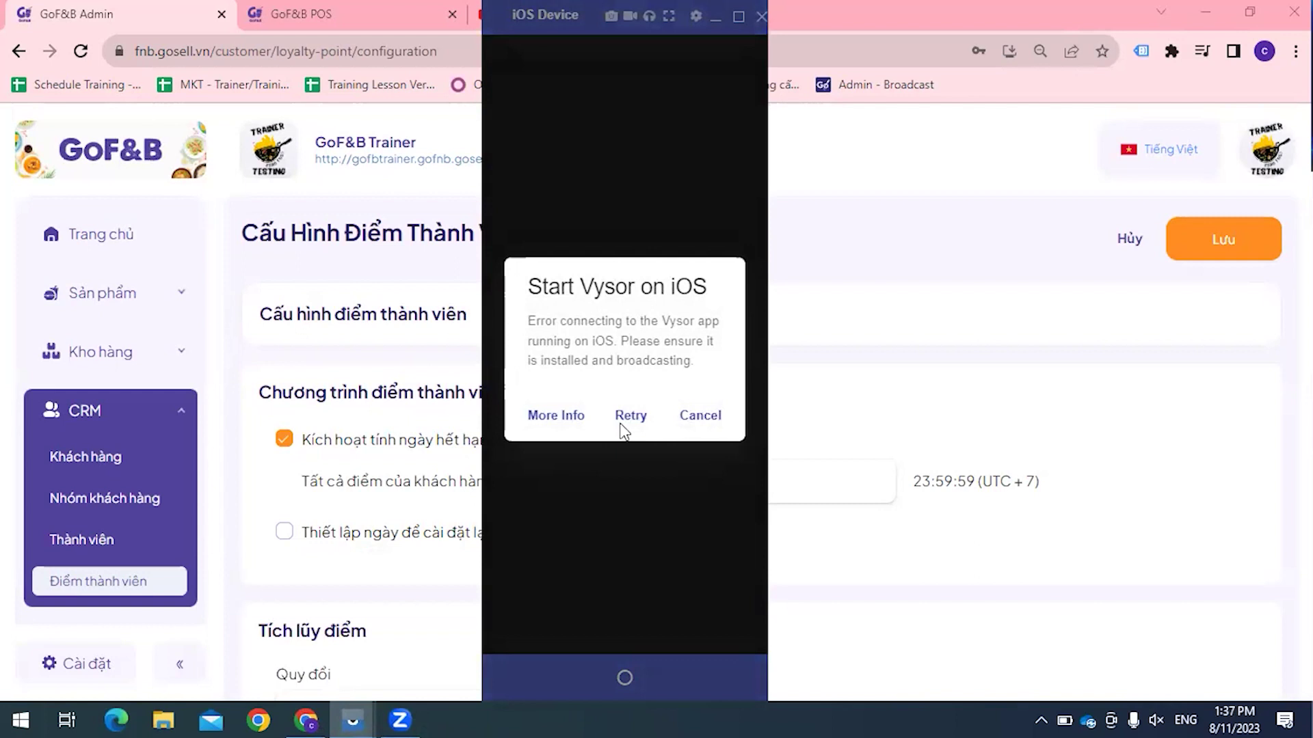
{"action": "left_click", "coordinate": [620, 419]}
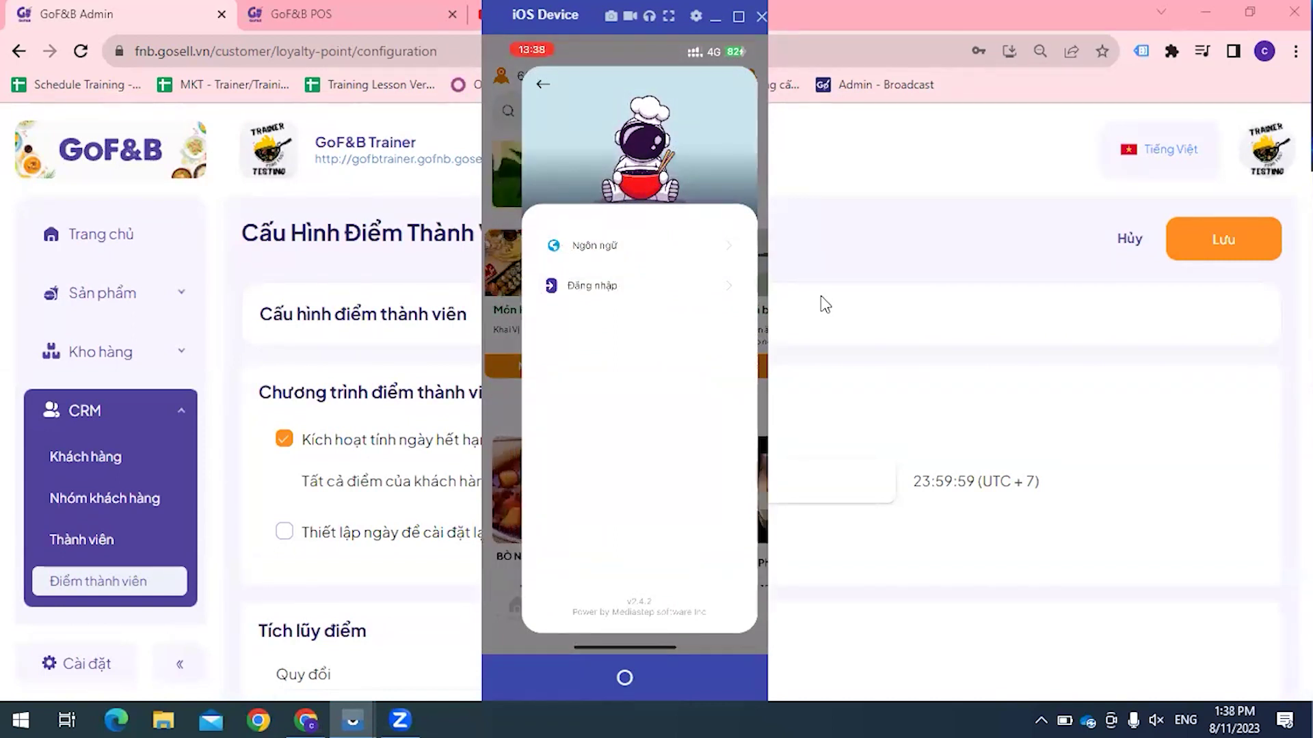
{"action": "scroll", "coordinate": [89, 329], "scroll_direction": "down", "scroll_amount": 3}
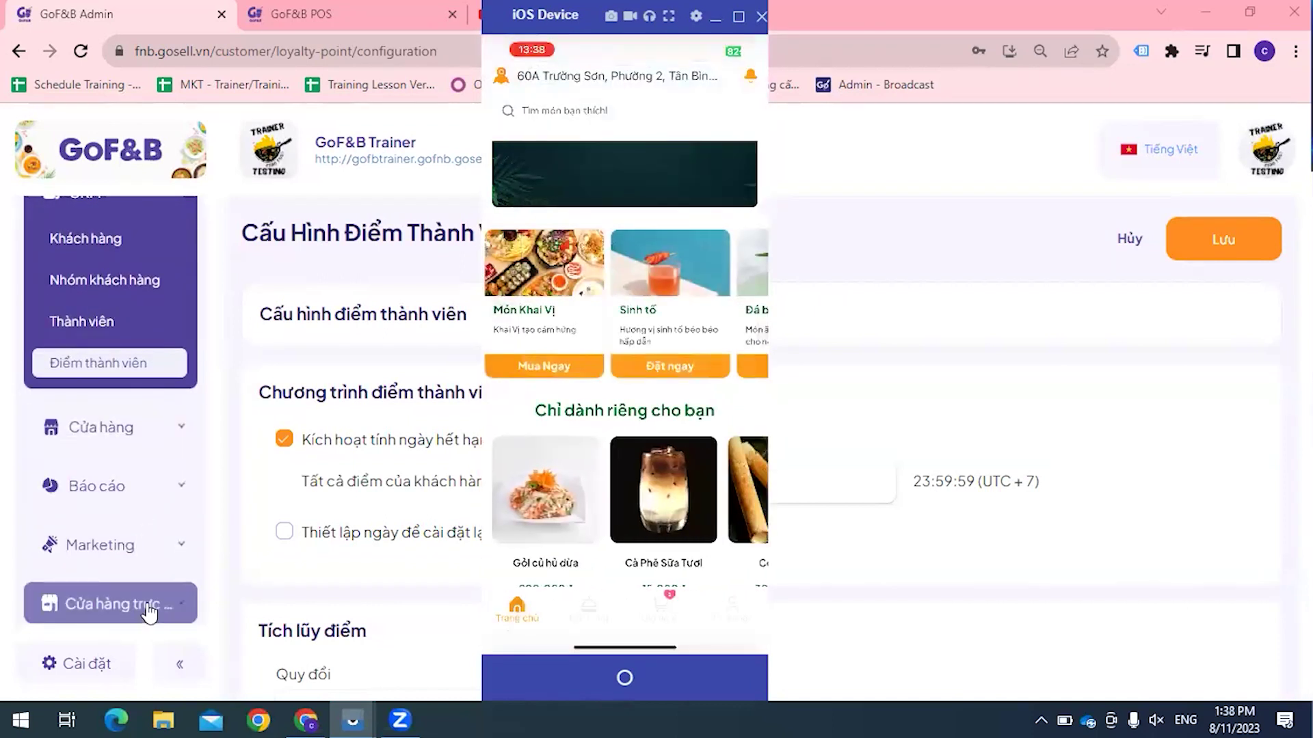
Step: Open CRM > Thành viên and review the Classic Member, Hạng Bạc, Hạng Vàng and Bạch Kim tiers
{"action": "left_click", "coordinate": [159, 335]}
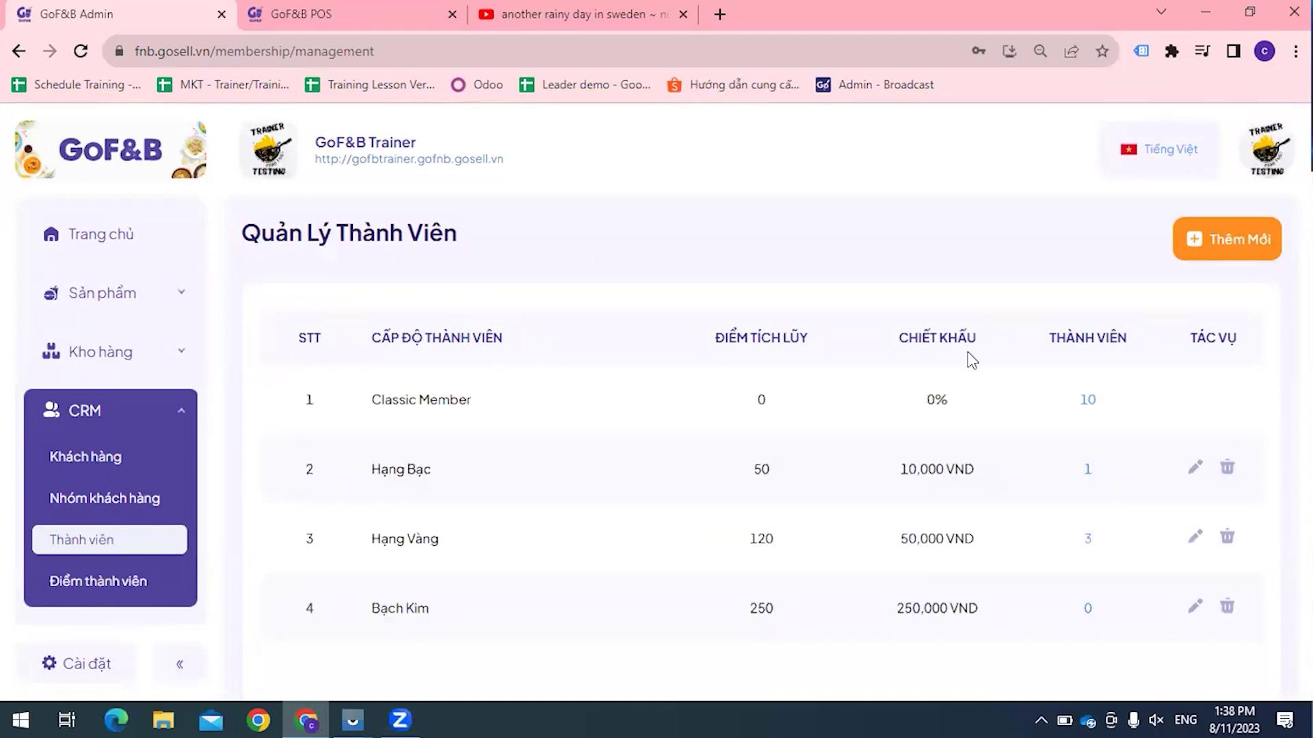
{"action": "scroll", "coordinate": [971, 360], "scroll_direction": "down", "scroll_amount": 1}
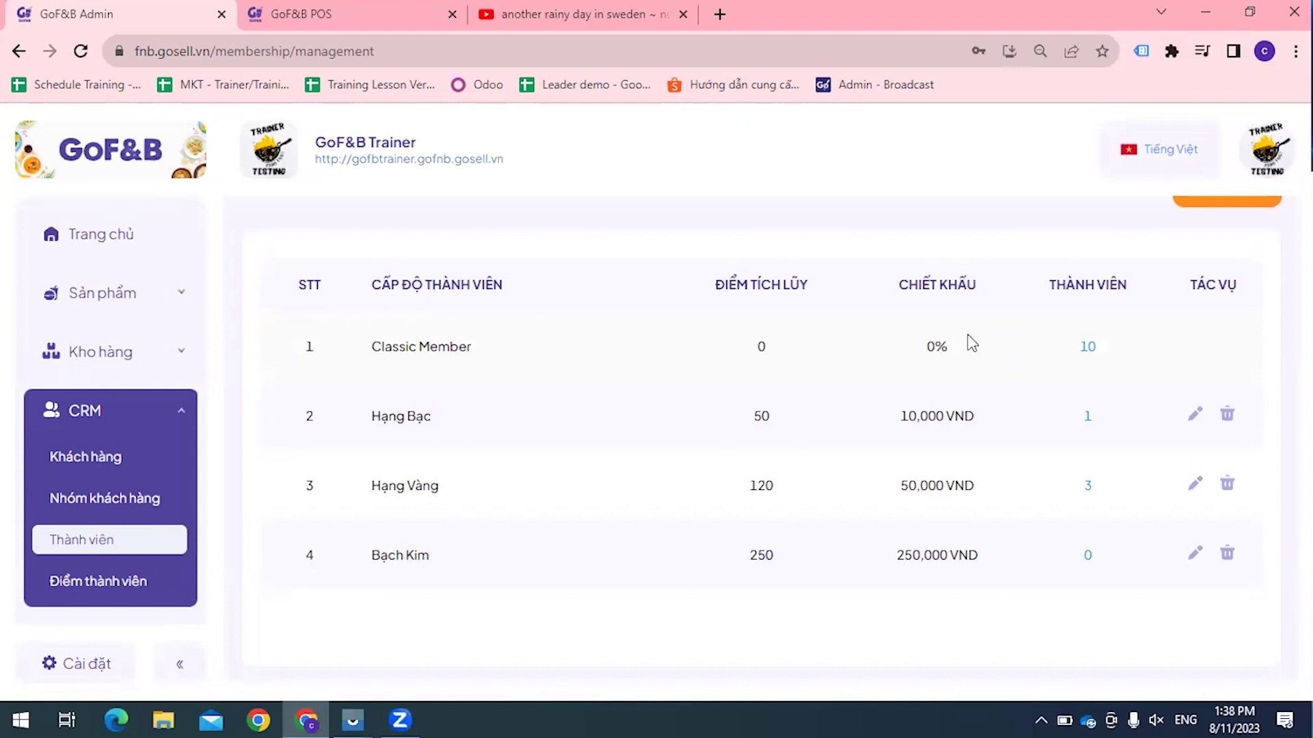
{"action": "scroll", "coordinate": [972, 344], "scroll_direction": "up", "scroll_amount": 1}
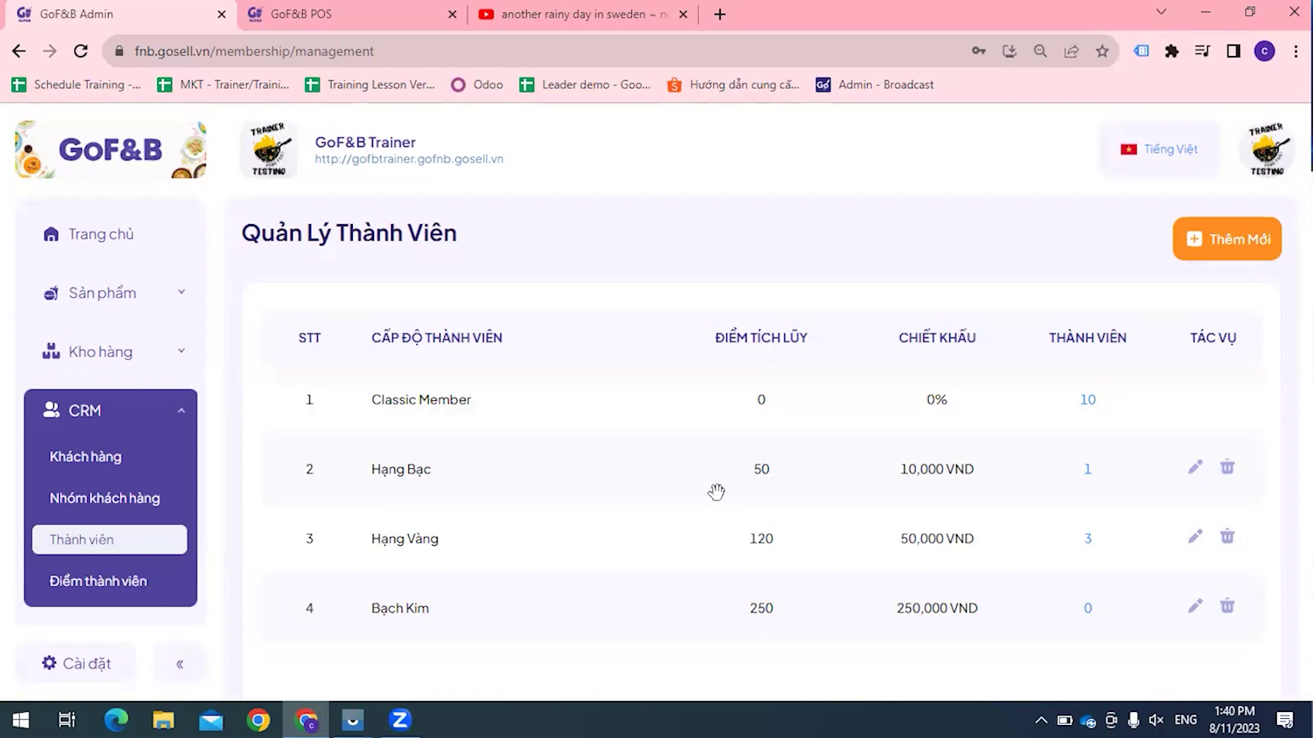
Step: Return to CRM > Điểm thành viên, showing point expiry 01/01 at 23:59:59
{"action": "left_click", "coordinate": [110, 542]}
{"action": "left_click", "coordinate": [111, 540]}
{"action": "left_click", "coordinate": [50, 581]}
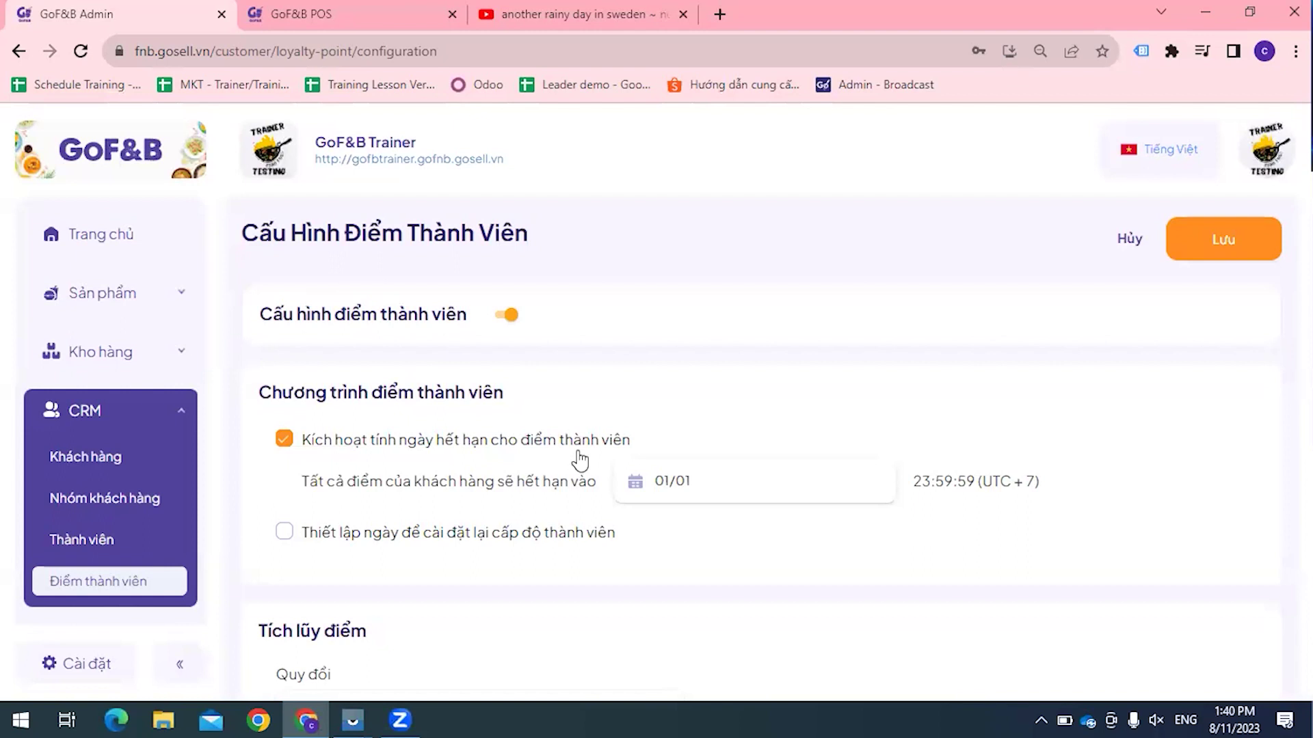
Step: Inspect the 100,000 VND-per-point earning and 1,000 VND redemption values, then reopen the tier list
{"action": "scroll", "coordinate": [659, 514], "scroll_direction": "down", "scroll_amount": 6}
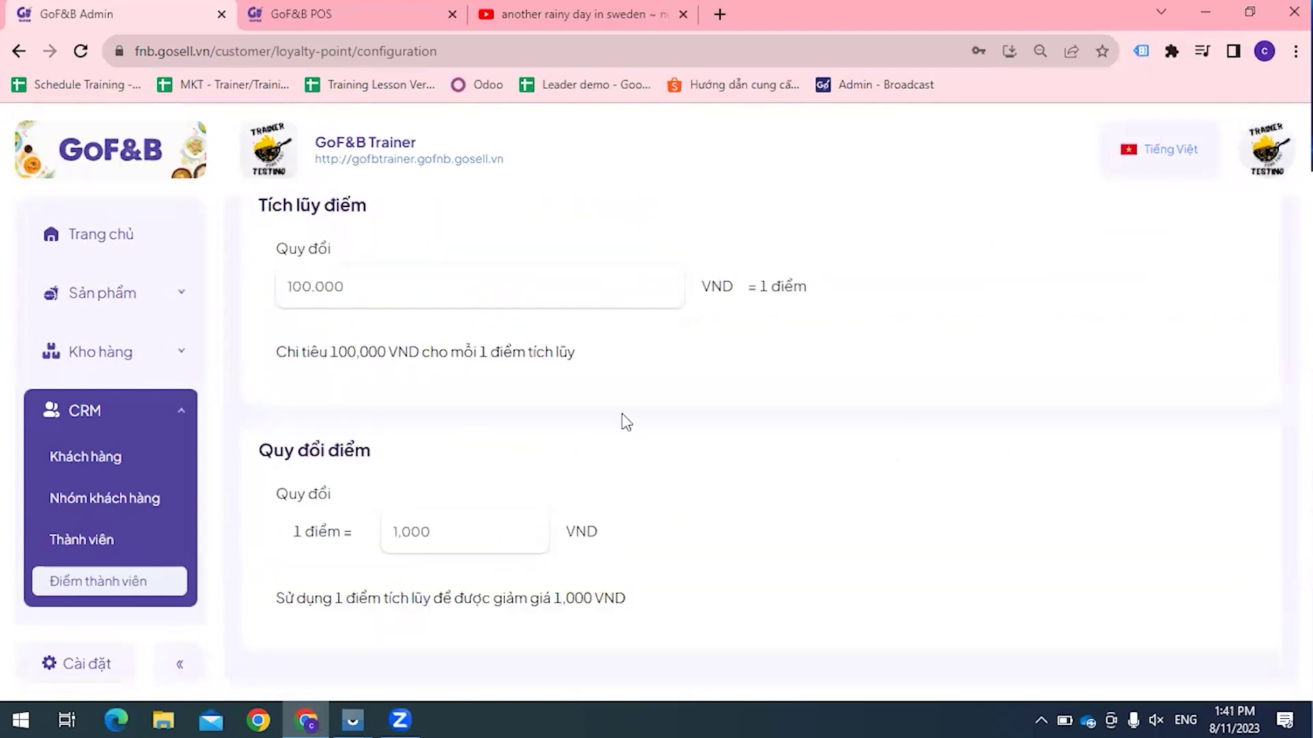
{"action": "scroll", "coordinate": [597, 474], "scroll_direction": "up", "scroll_amount": 1}
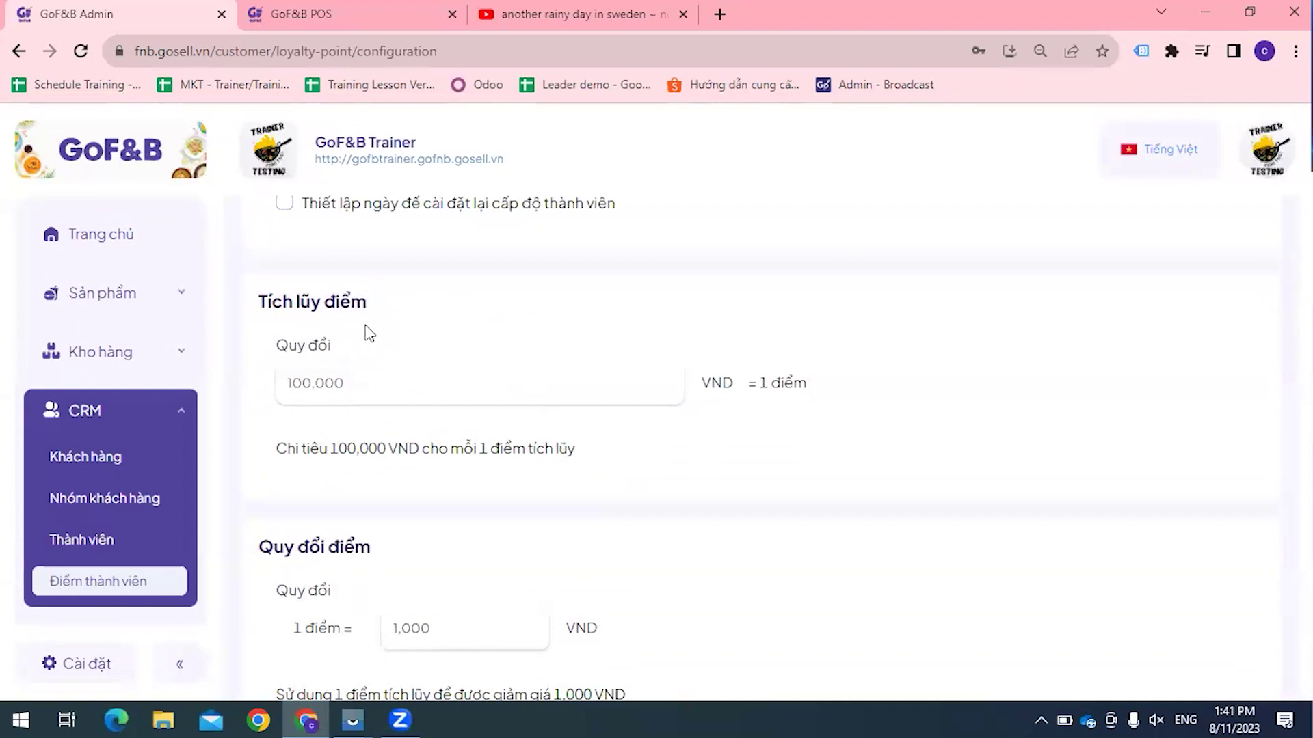
{"action": "left_click", "coordinate": [304, 383]}
{"action": "double_click", "coordinate": [304, 384]}
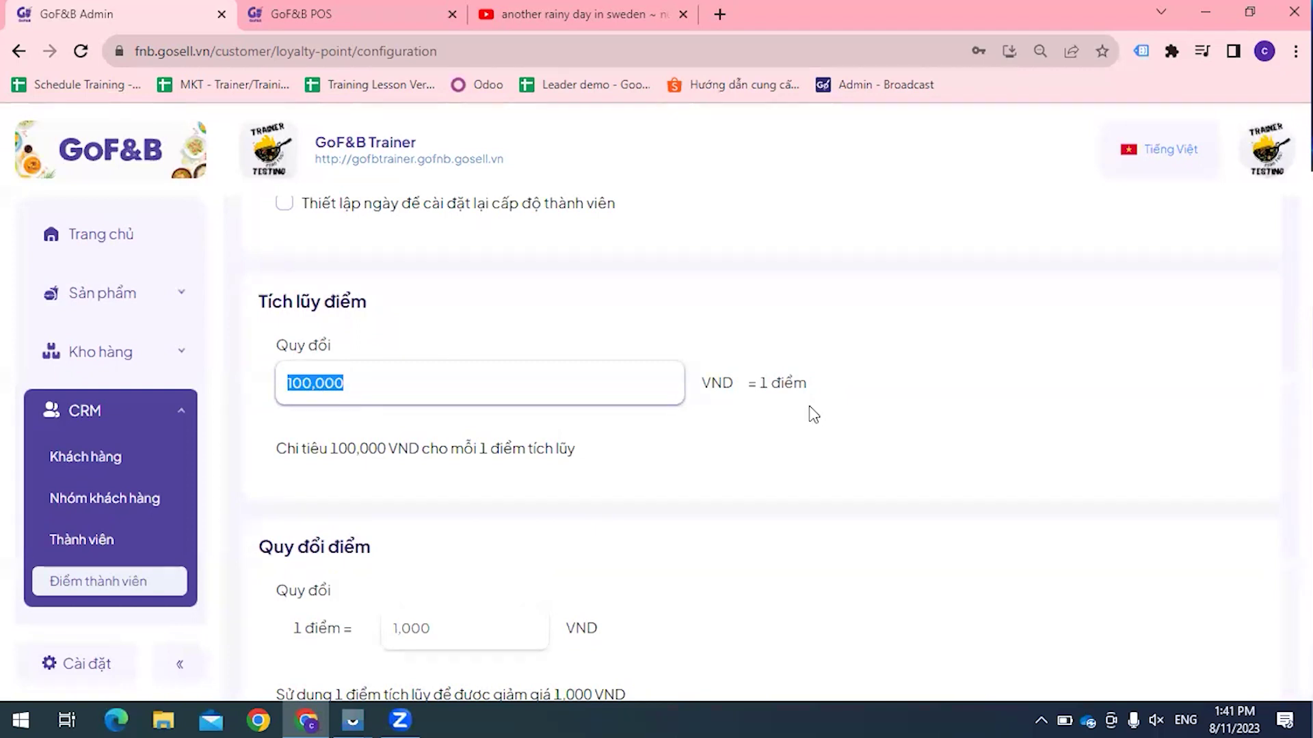
{"action": "scroll", "coordinate": [458, 554], "scroll_direction": "down", "scroll_amount": 1}
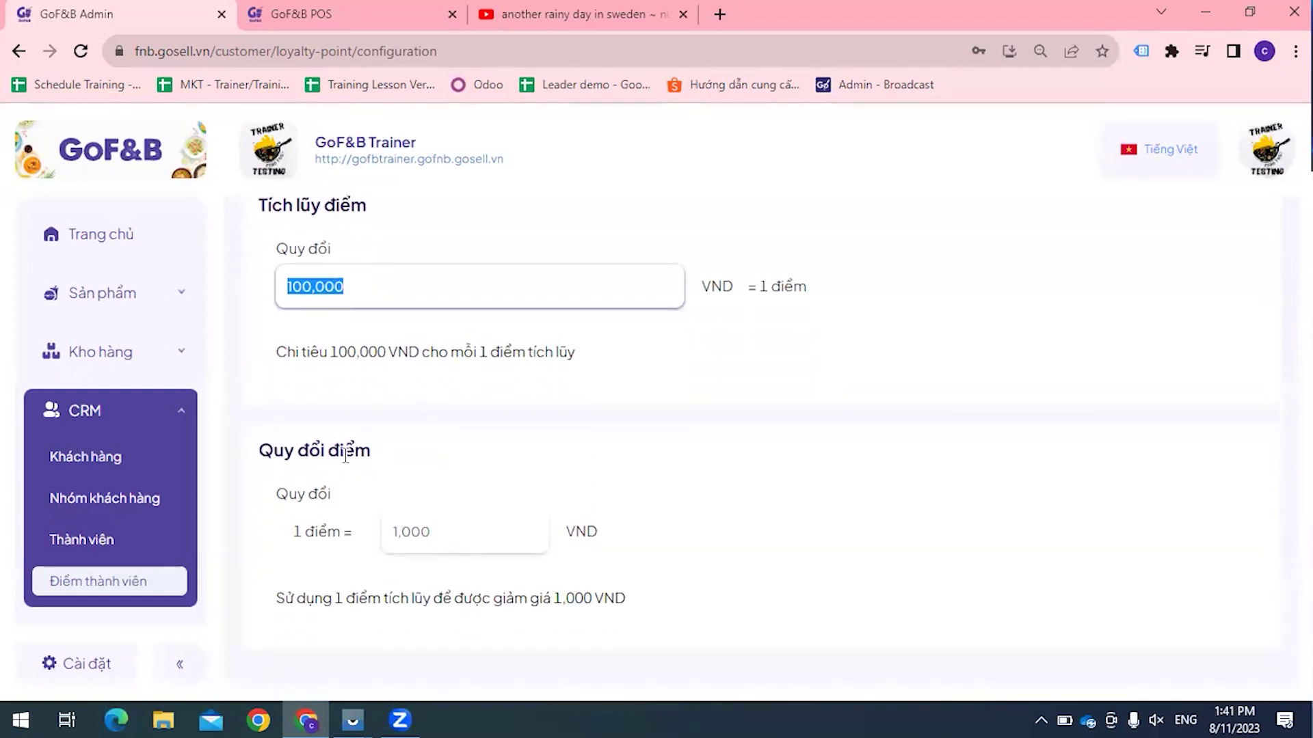
{"action": "left_click_drag", "start_coordinate": [293, 533], "coordinate": [334, 537]}
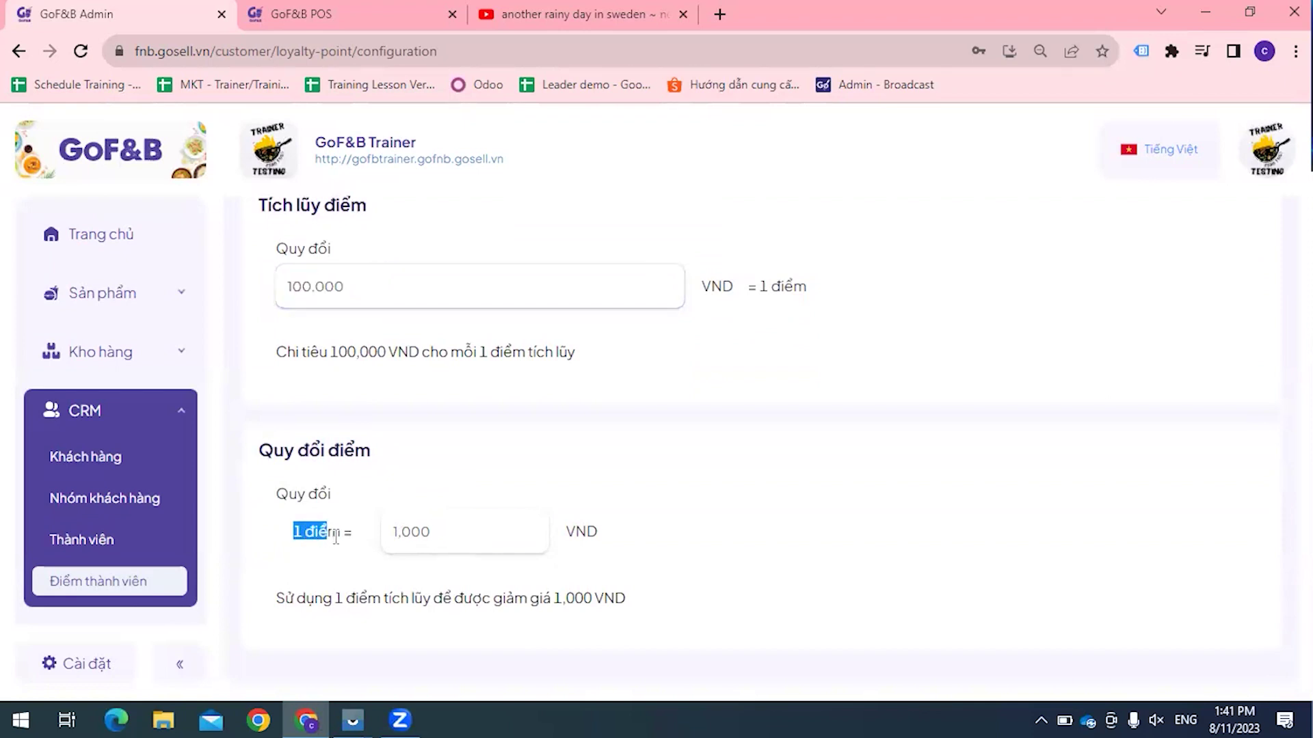
{"action": "left_click", "coordinate": [457, 540]}
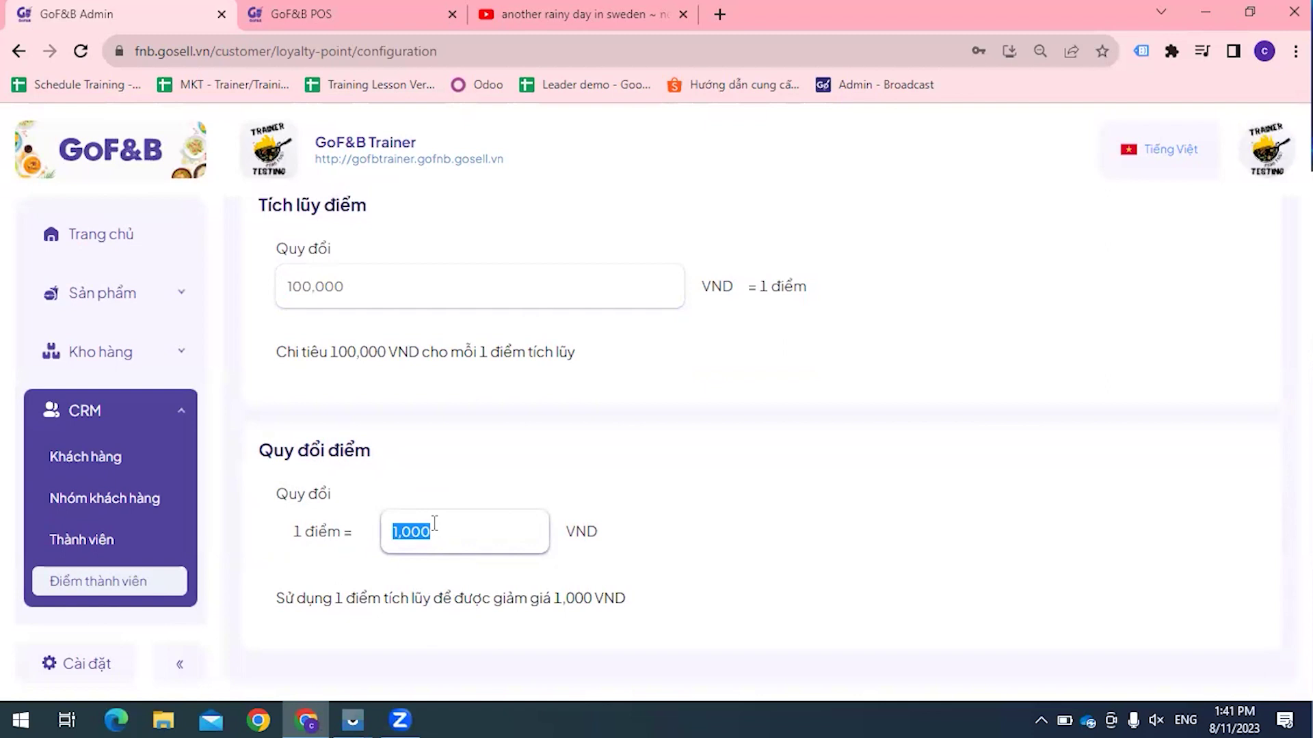
{"action": "left_click", "coordinate": [81, 539]}
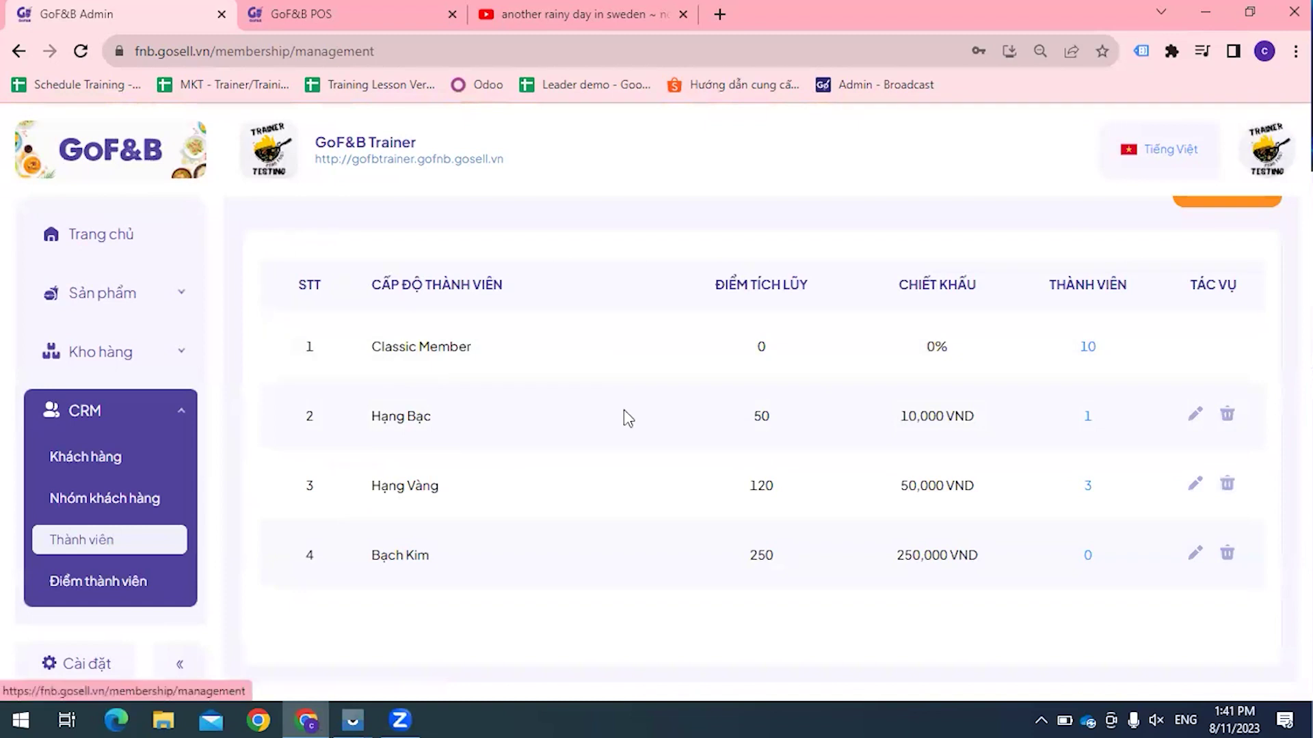
Step: Open the Hạng Bạc tier's edit form
{"action": "left_click", "coordinate": [660, 380]}
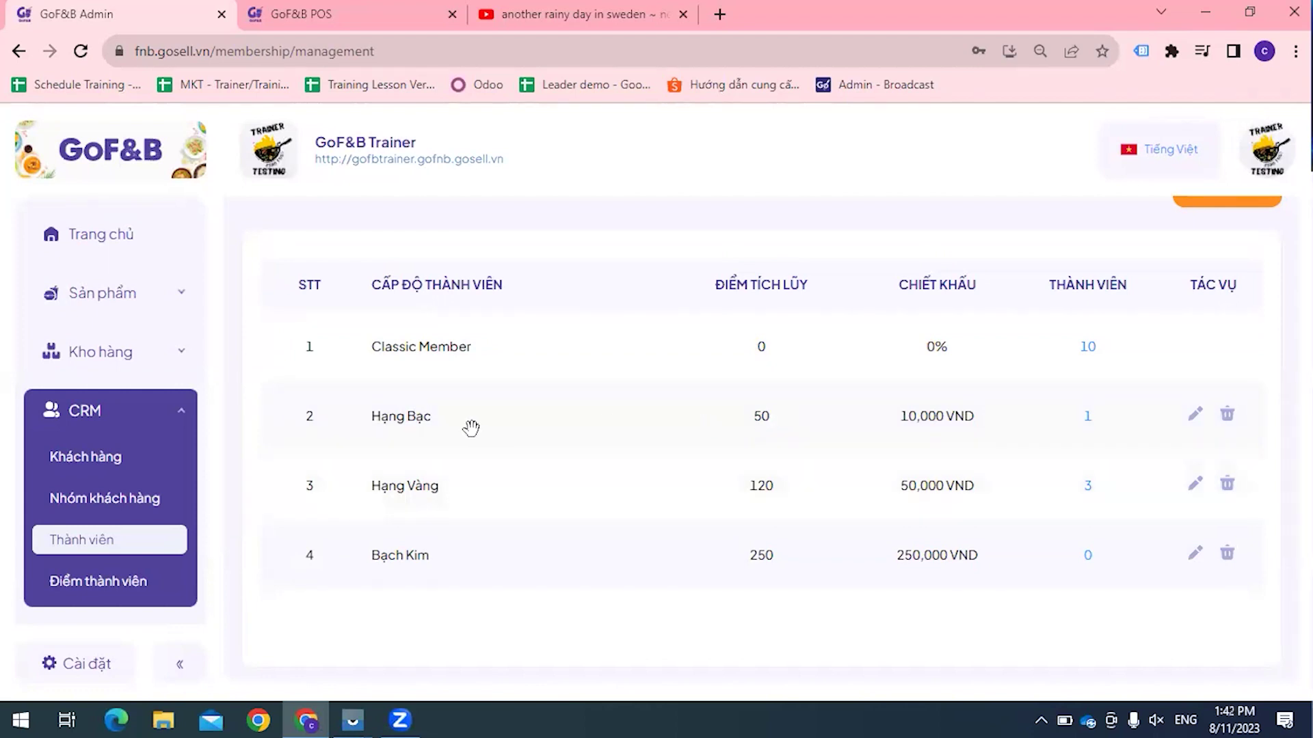
{"action": "left_click", "coordinate": [1195, 415]}
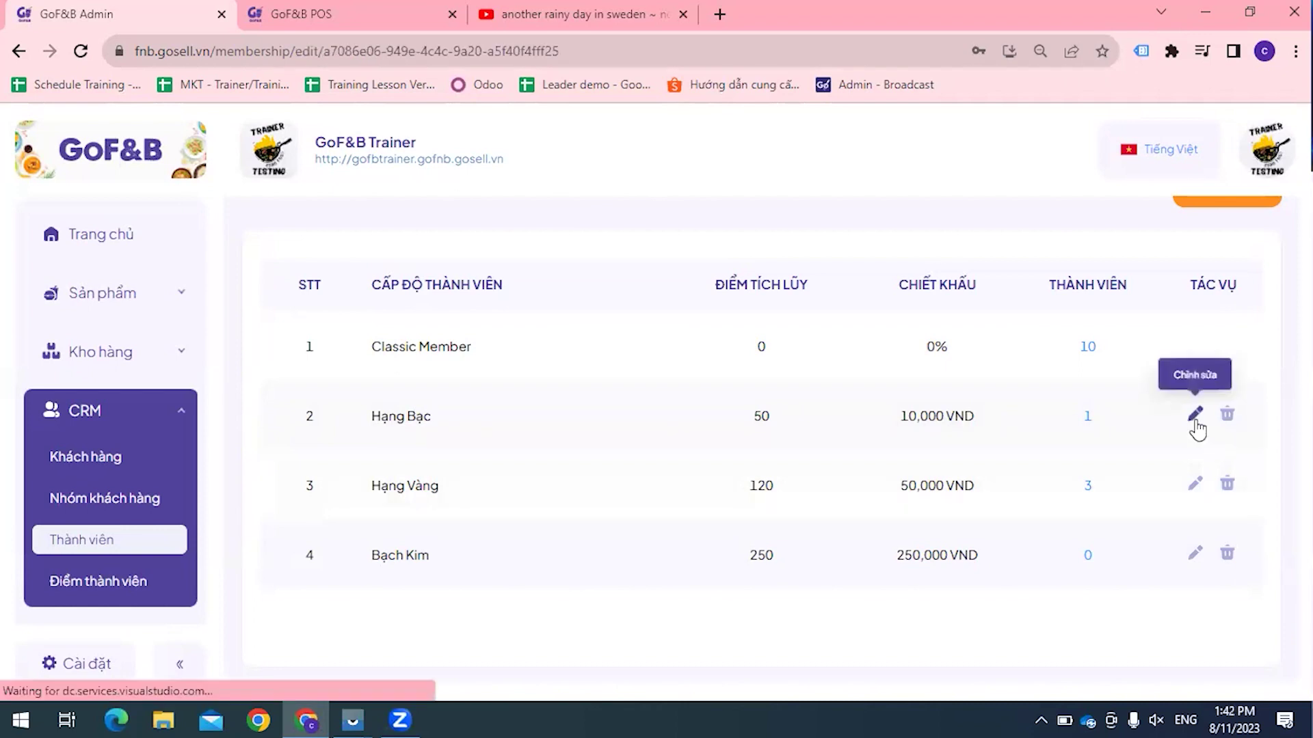
Step: Review Hạng Bạc's discount fields, then leave the form with 'Xác nhận rời', unsaved
{"action": "left_click", "coordinate": [307, 544]}
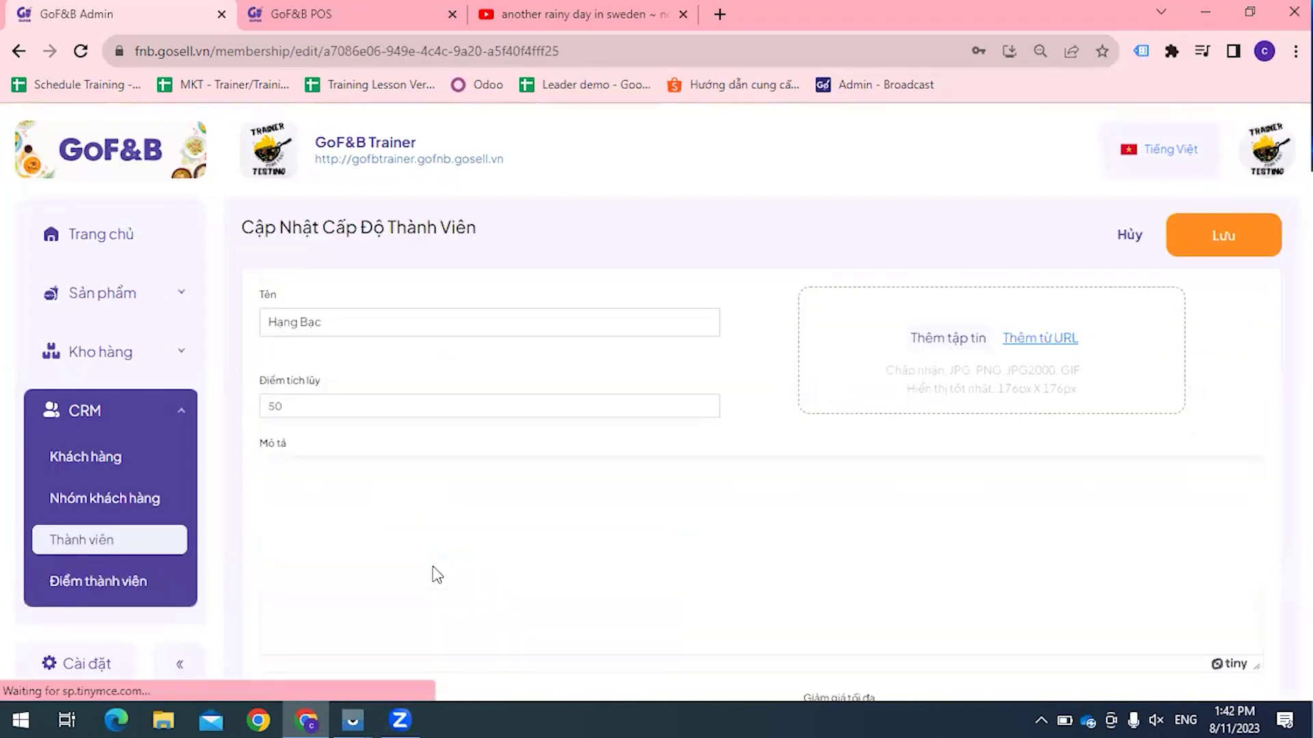
{"action": "scroll", "coordinate": [850, 540], "scroll_direction": "down", "scroll_amount": 2}
{"action": "left_click", "coordinate": [878, 601]}
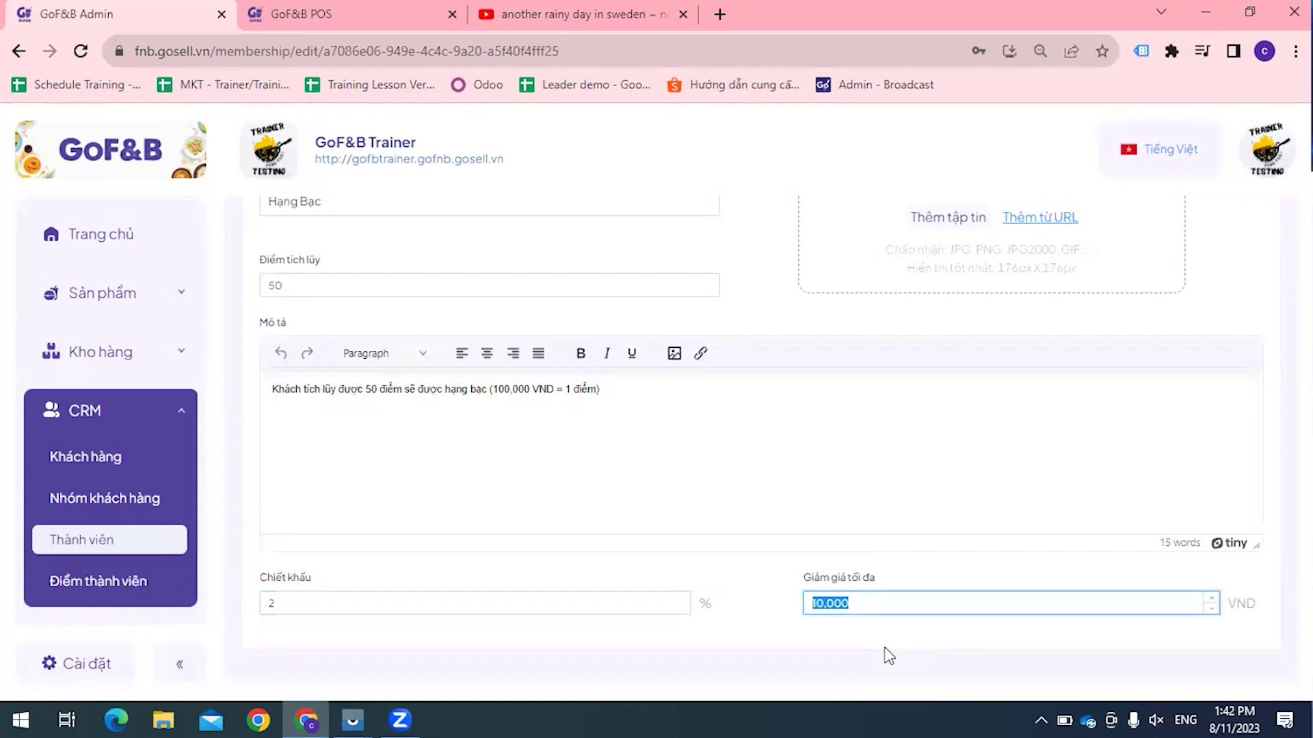
{"action": "left_click", "coordinate": [19, 54]}
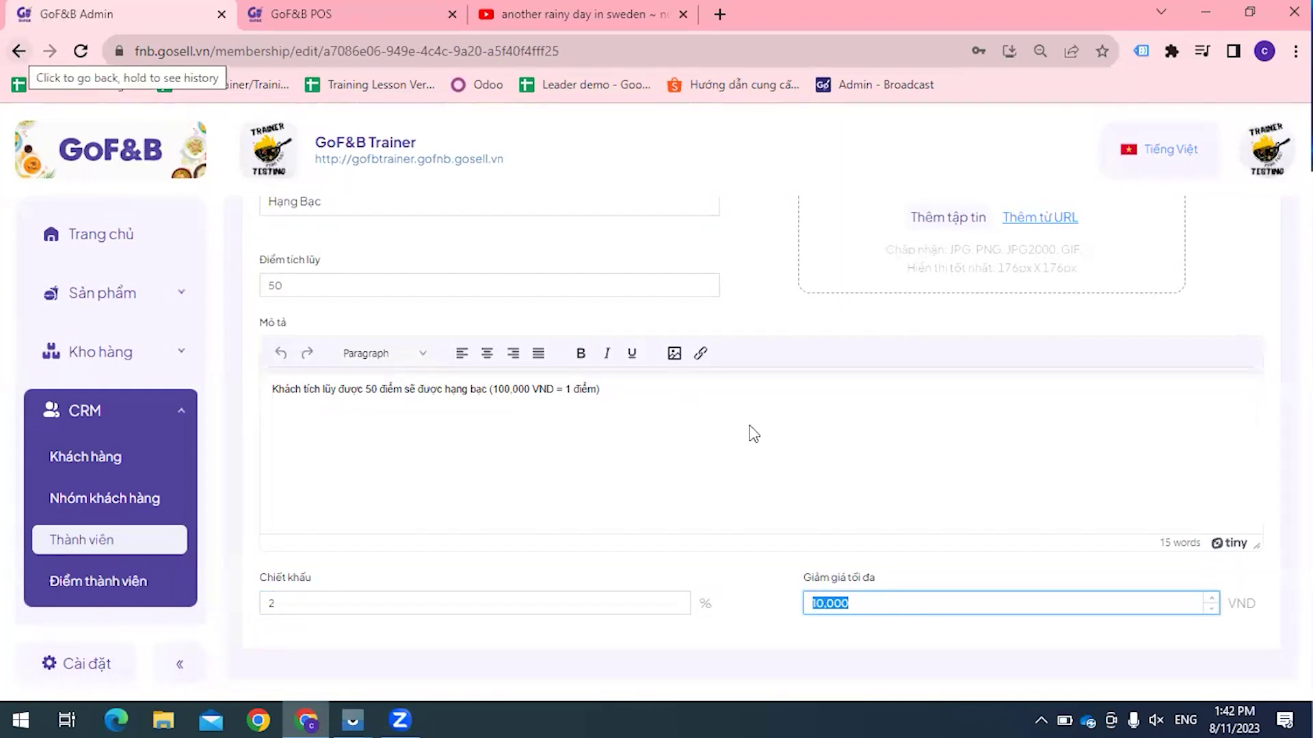
{"action": "left_click", "coordinate": [745, 373]}
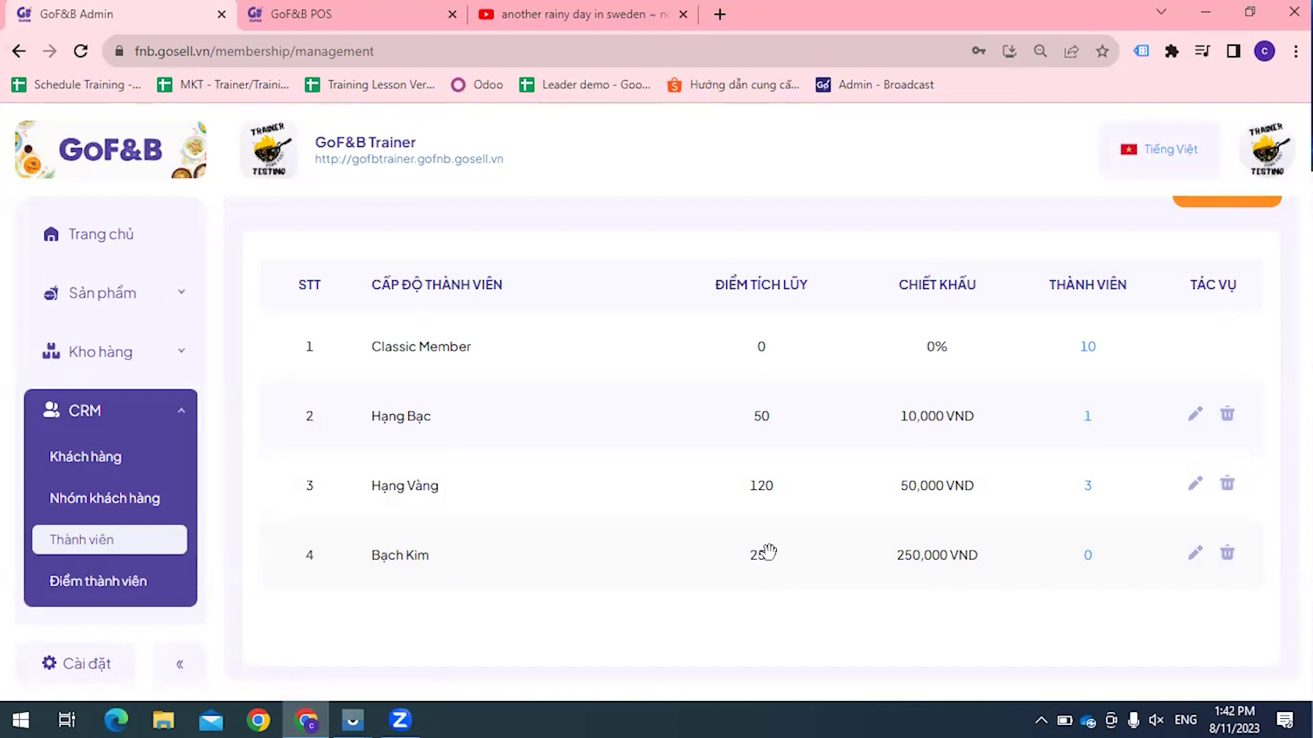
Step: Change the Bạch Kim tier's Giảm giá tối đa from 250,000 to 50000 and save
{"action": "left_click", "coordinate": [1195, 552]}
{"action": "scroll", "coordinate": [772, 474], "scroll_direction": "down", "scroll_amount": 2}
{"action": "left_click_drag", "start_coordinate": [869, 602], "coordinate": [727, 607]}
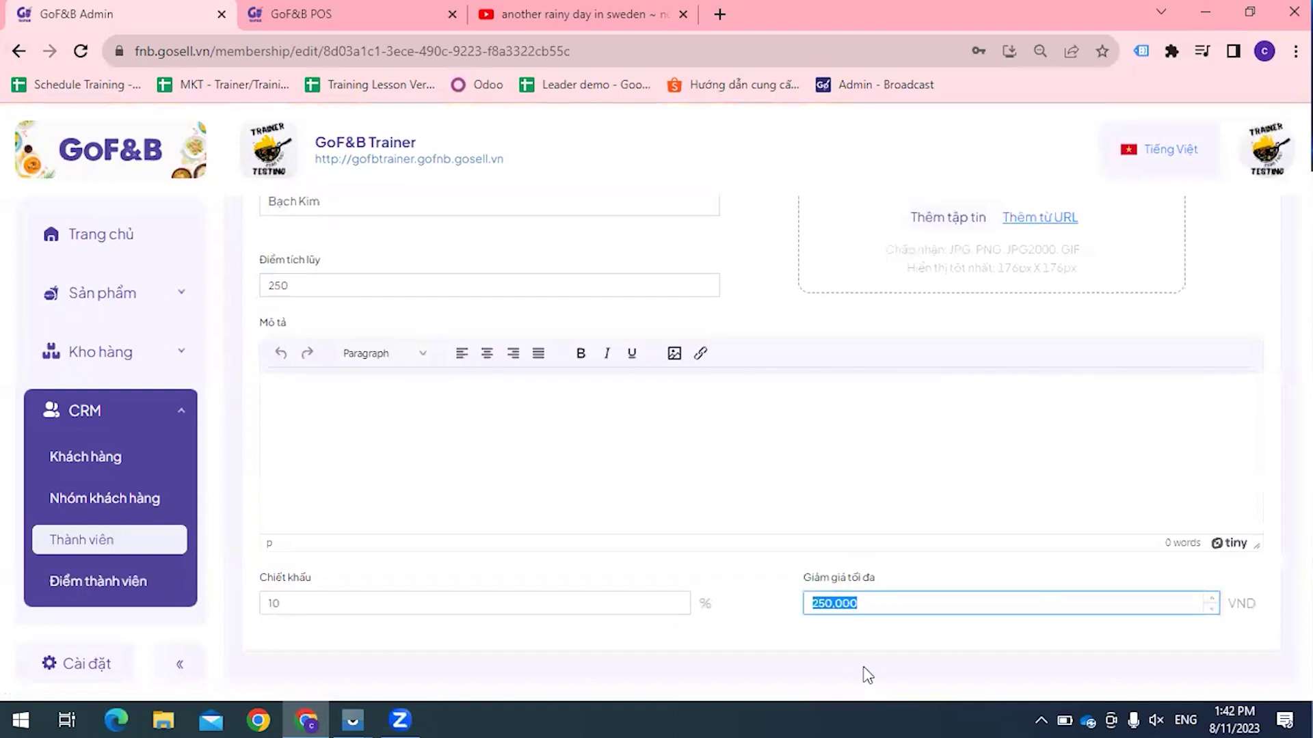
{"action": "type", "text": "50000"}
{"action": "left_click", "coordinate": [718, 465]}
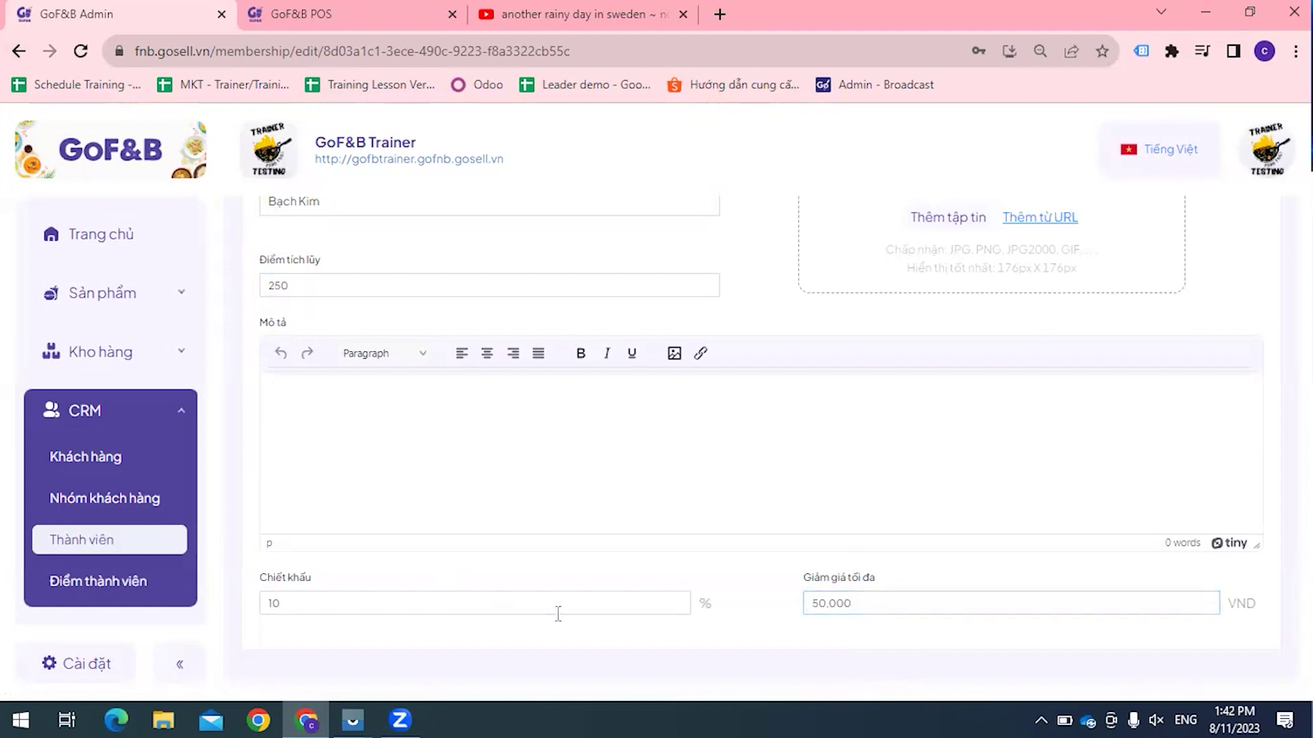
{"action": "left_click", "coordinate": [965, 612]}
{"action": "scroll", "coordinate": [1080, 342], "scroll_direction": "up", "scroll_amount": 2}
{"action": "left_click", "coordinate": [1198, 249]}
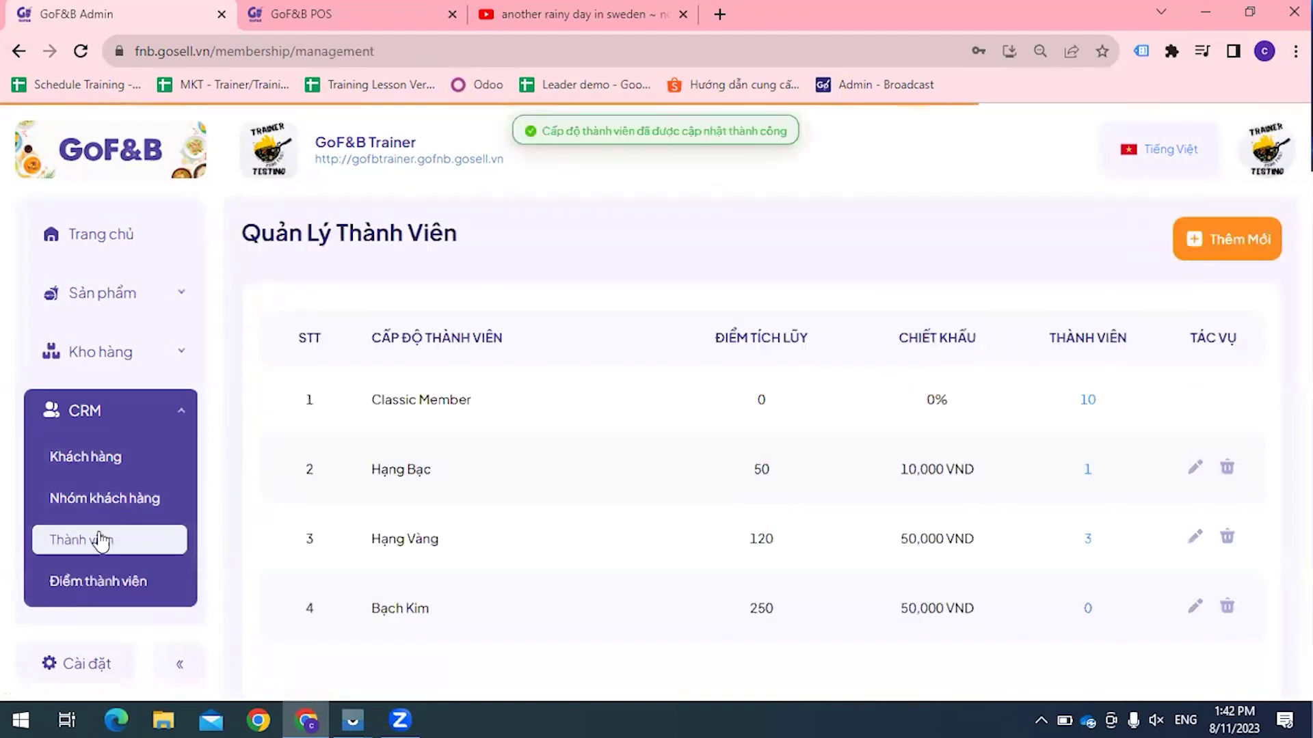
Step: Change the Tích lũy điểm earning rate to 1,000,000 VND per point
{"action": "left_click", "coordinate": [48, 585]}
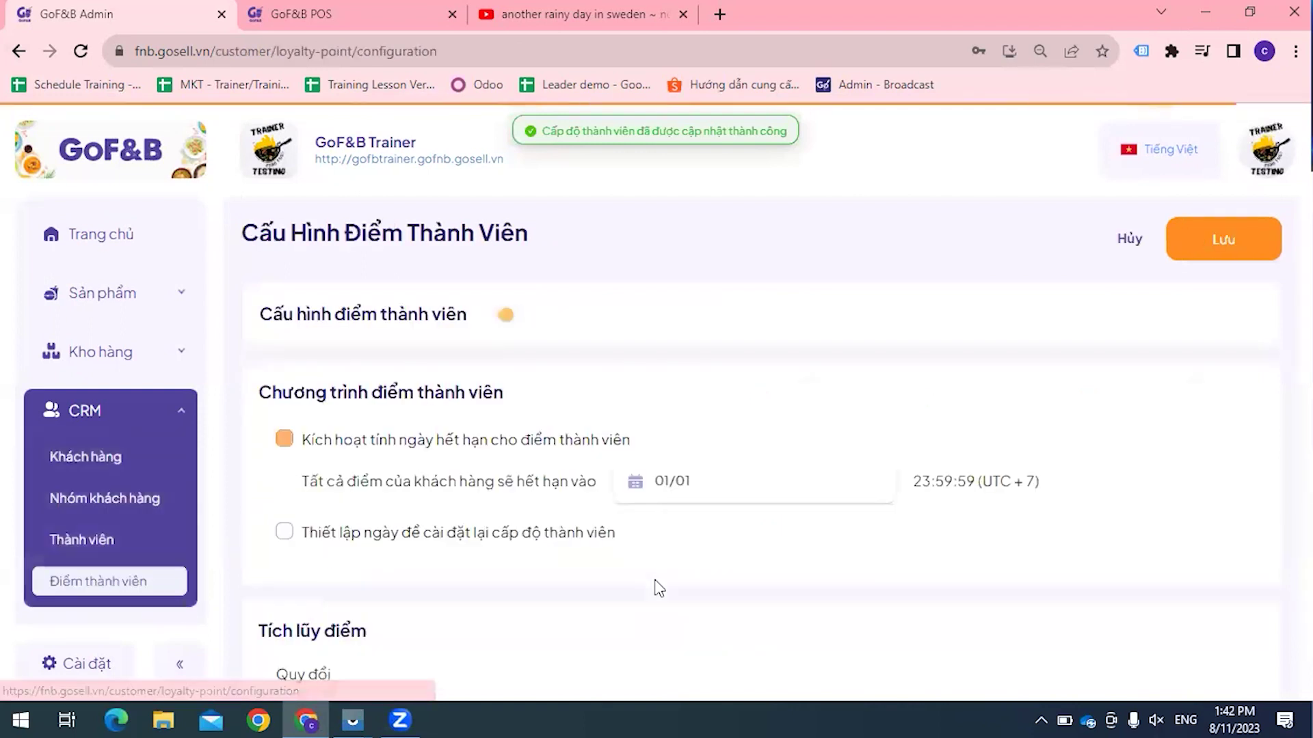
{"action": "scroll", "coordinate": [653, 586], "scroll_direction": "down", "scroll_amount": 5}
{"action": "left_click", "coordinate": [469, 324]}
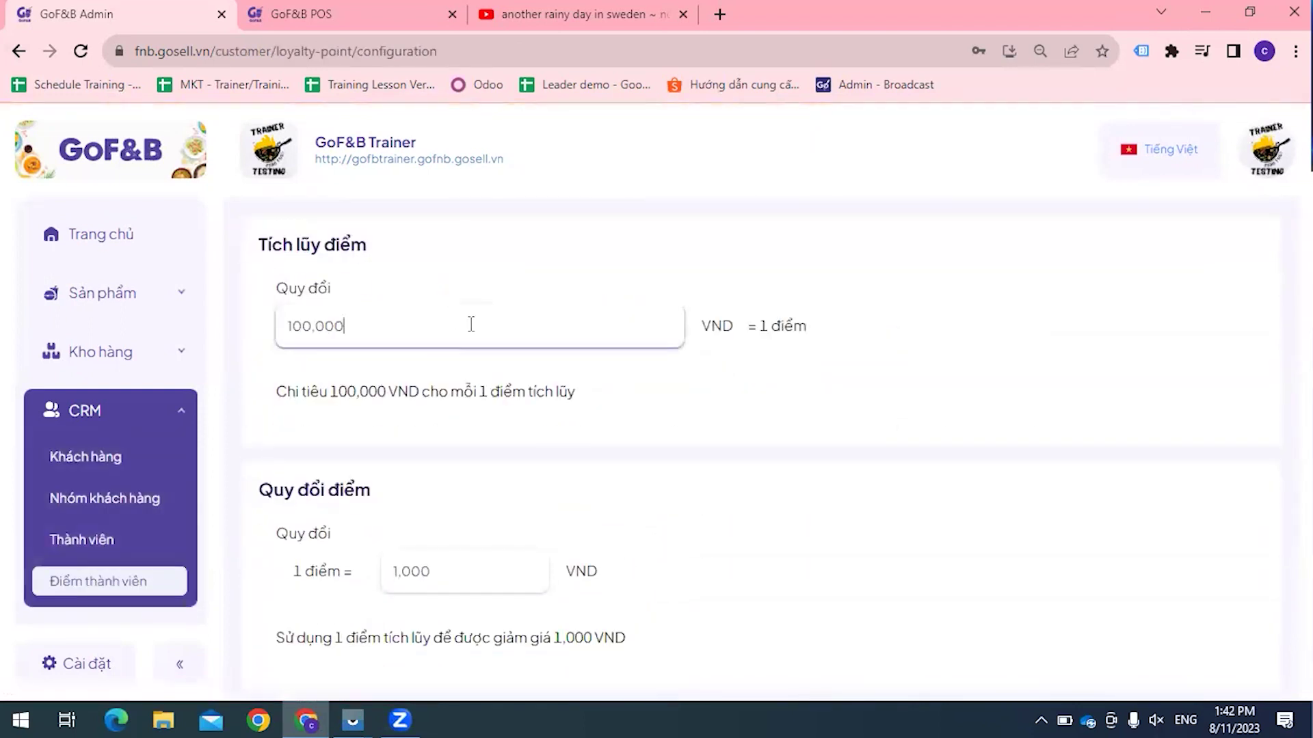
{"action": "type", "text": "0"}
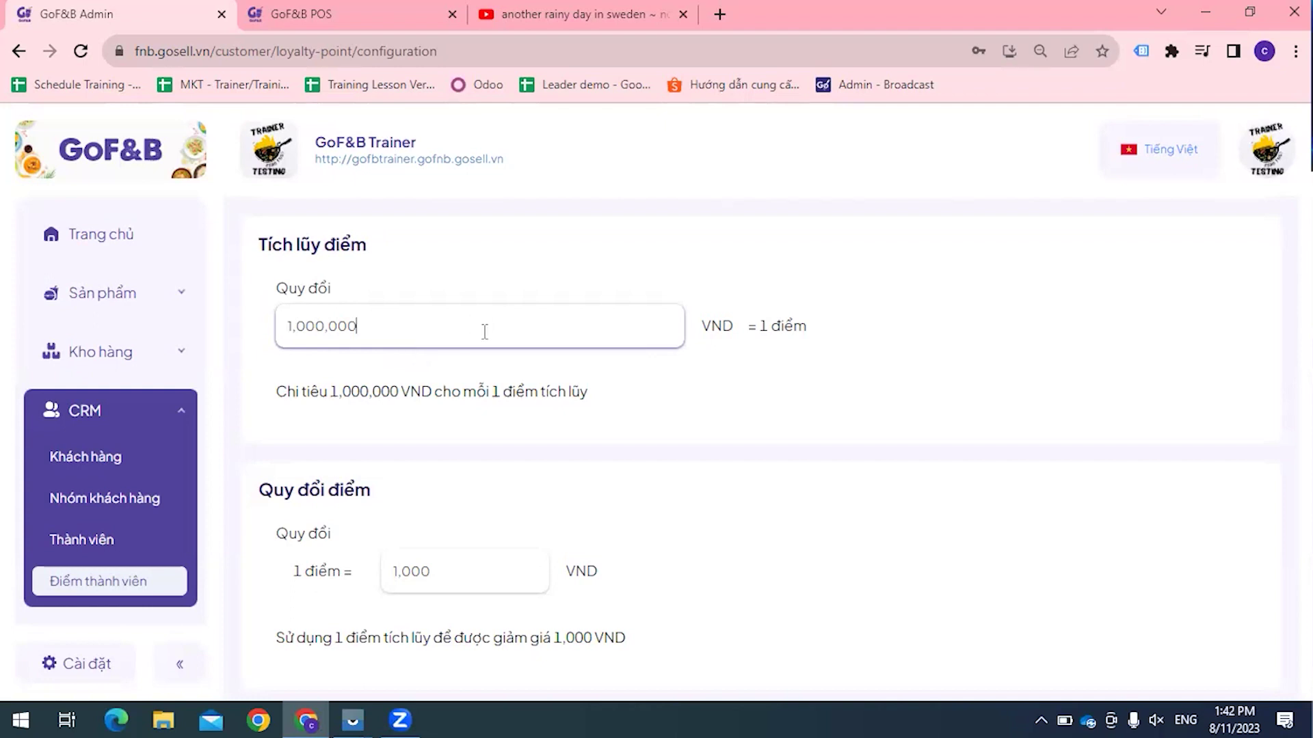
{"action": "left_click", "coordinate": [515, 342]}
{"action": "scroll", "coordinate": [621, 478], "scroll_direction": "down", "scroll_amount": 1}
Step: Stay on the page at the leave prompt, save the point configuration, and return to Thành viên
{"action": "left_click", "coordinate": [135, 545]}
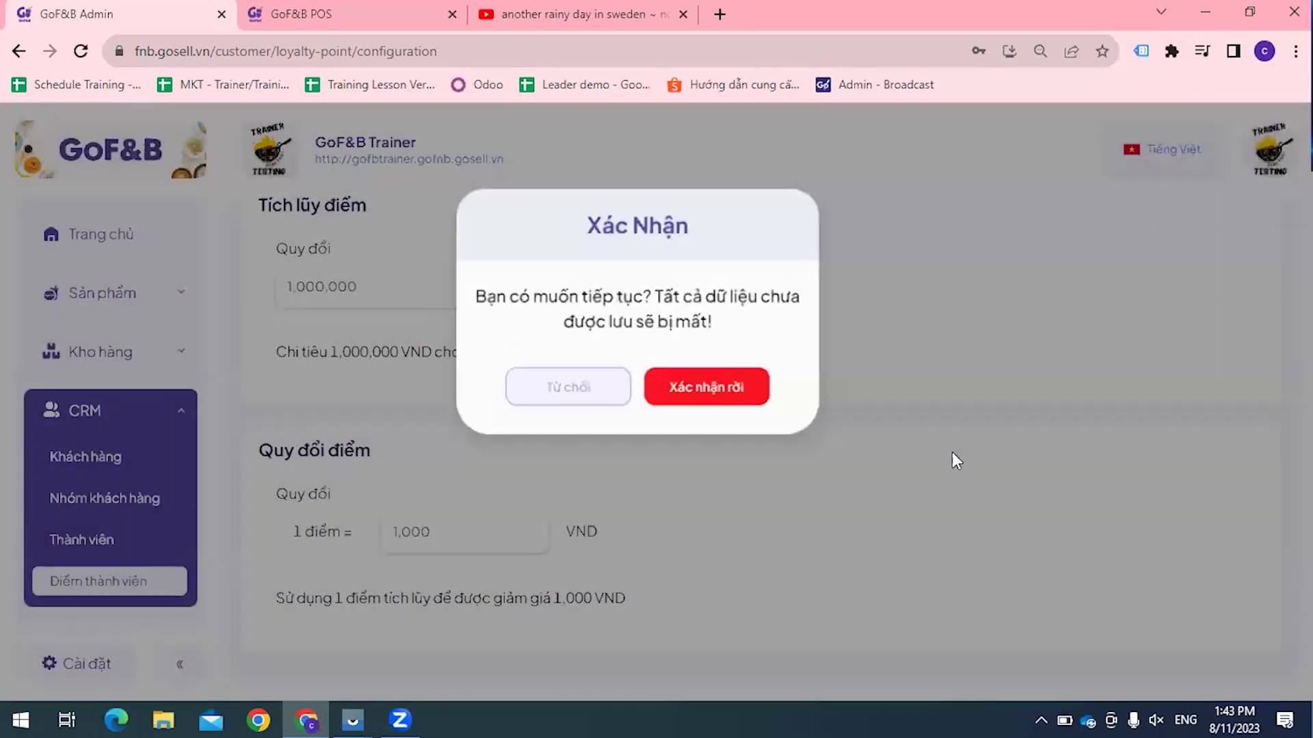
{"action": "left_click", "coordinate": [952, 453]}
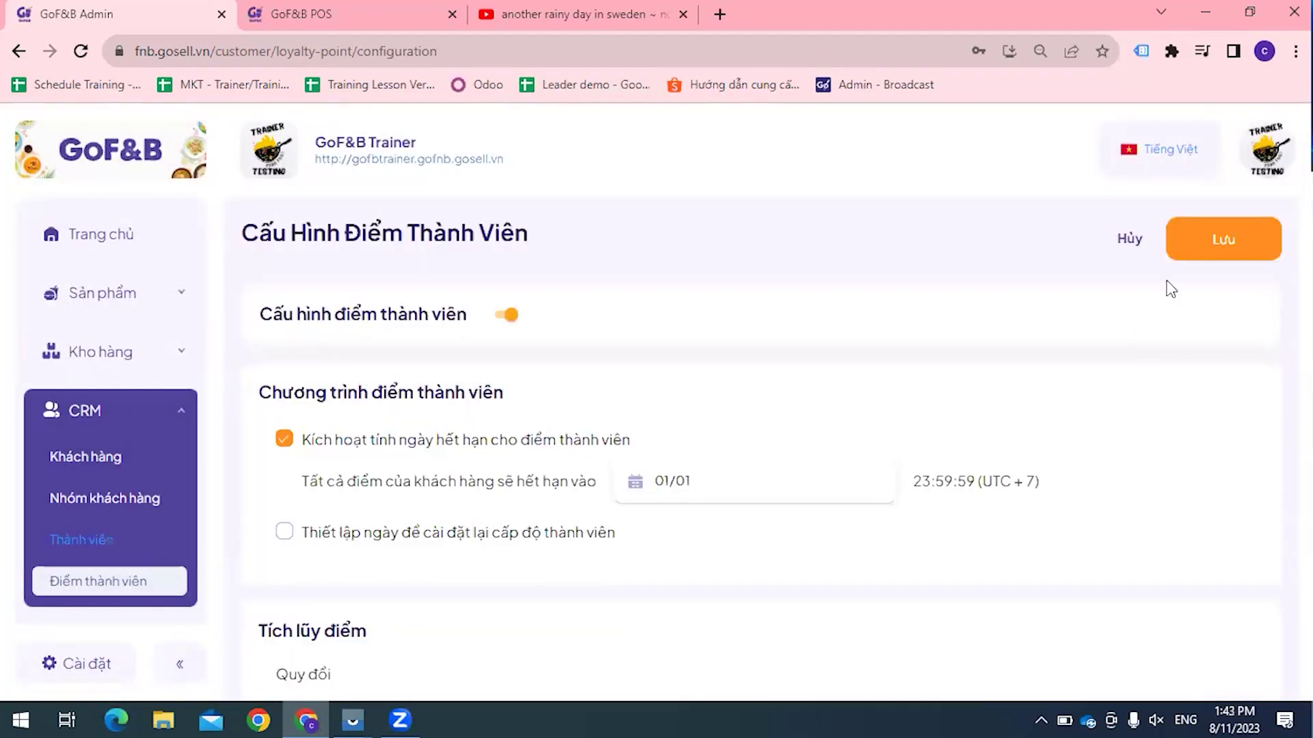
{"action": "left_click", "coordinate": [1245, 237]}
{"action": "left_click", "coordinate": [165, 525]}
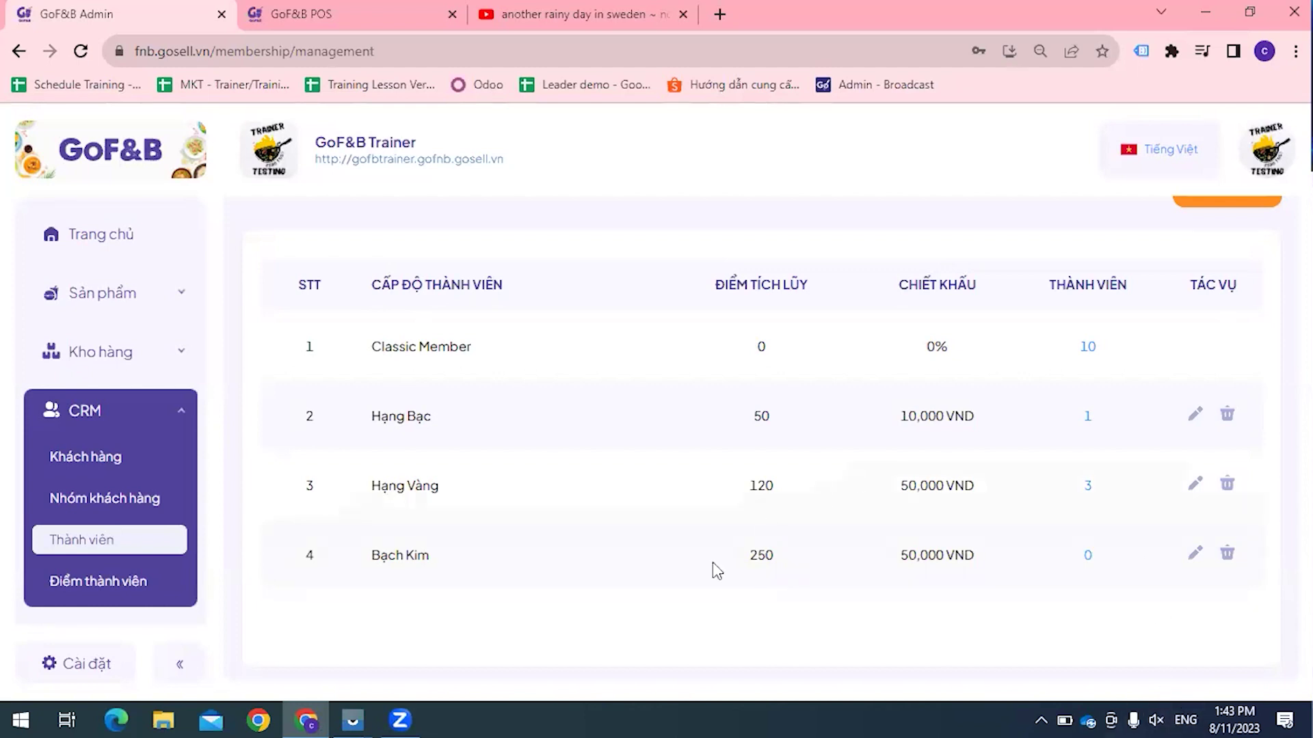
Step: Scroll through the four membership tiers: Hạng Bạc at 10,000 VND, Hạng Vàng and Bạch Kim at 50,000 VND
{"action": "scroll", "coordinate": [882, 608], "scroll_direction": "up", "scroll_amount": 1}
{"action": "scroll", "coordinate": [888, 602], "scroll_direction": "down", "scroll_amount": 1}
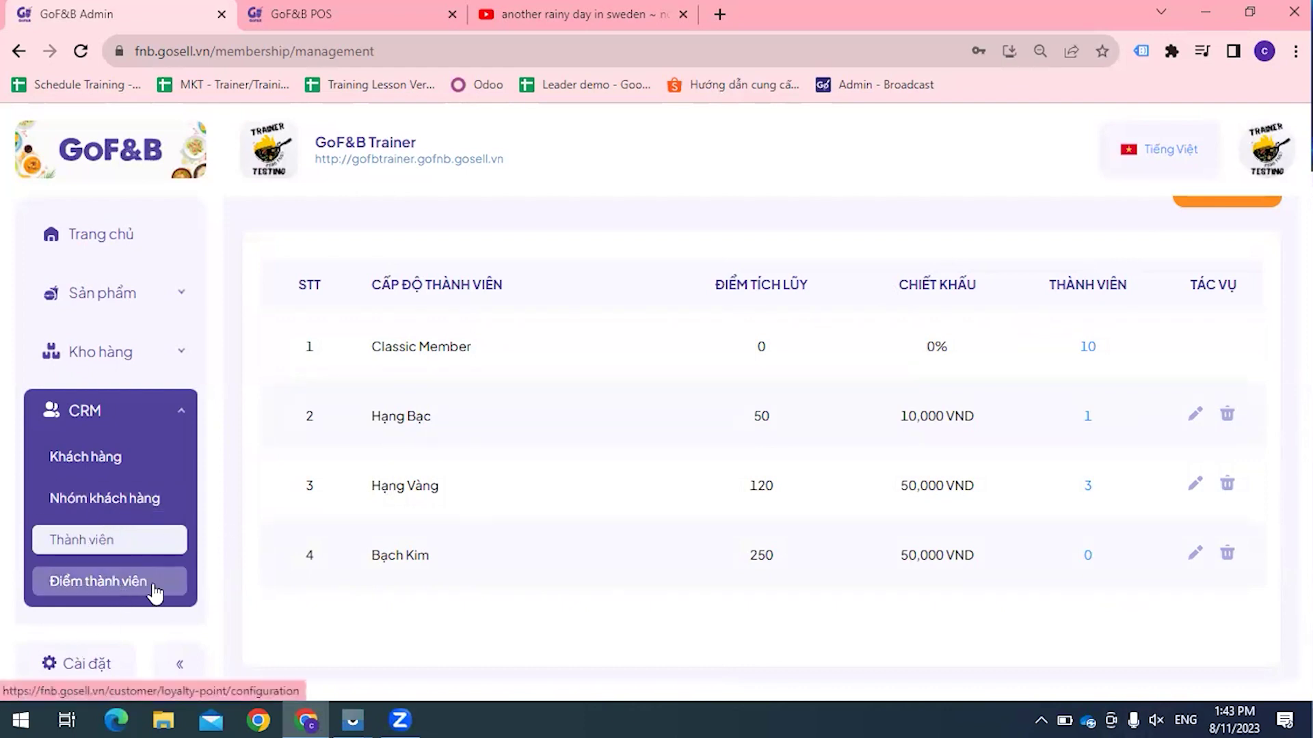
{"action": "scroll", "coordinate": [127, 501], "scroll_direction": "down", "scroll_amount": 2}
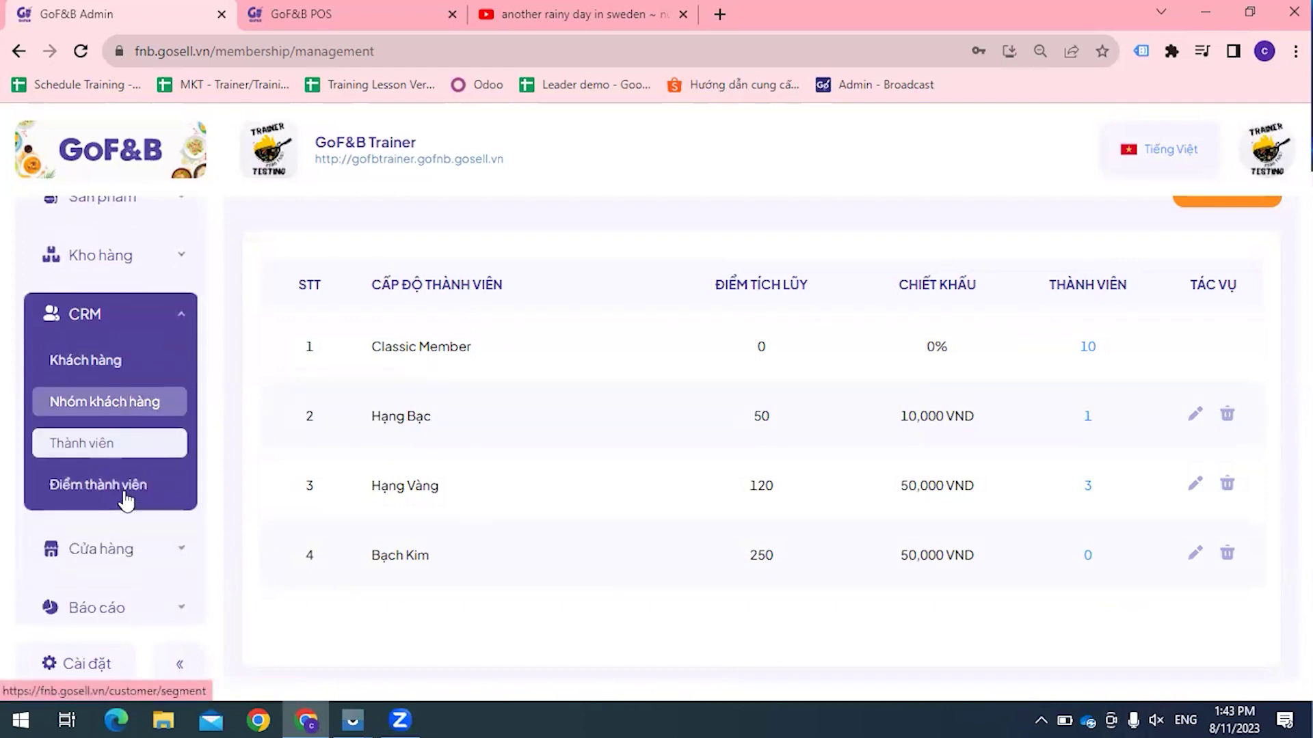
{"action": "scroll", "coordinate": [126, 503], "scroll_direction": "down", "scroll_amount": 2}
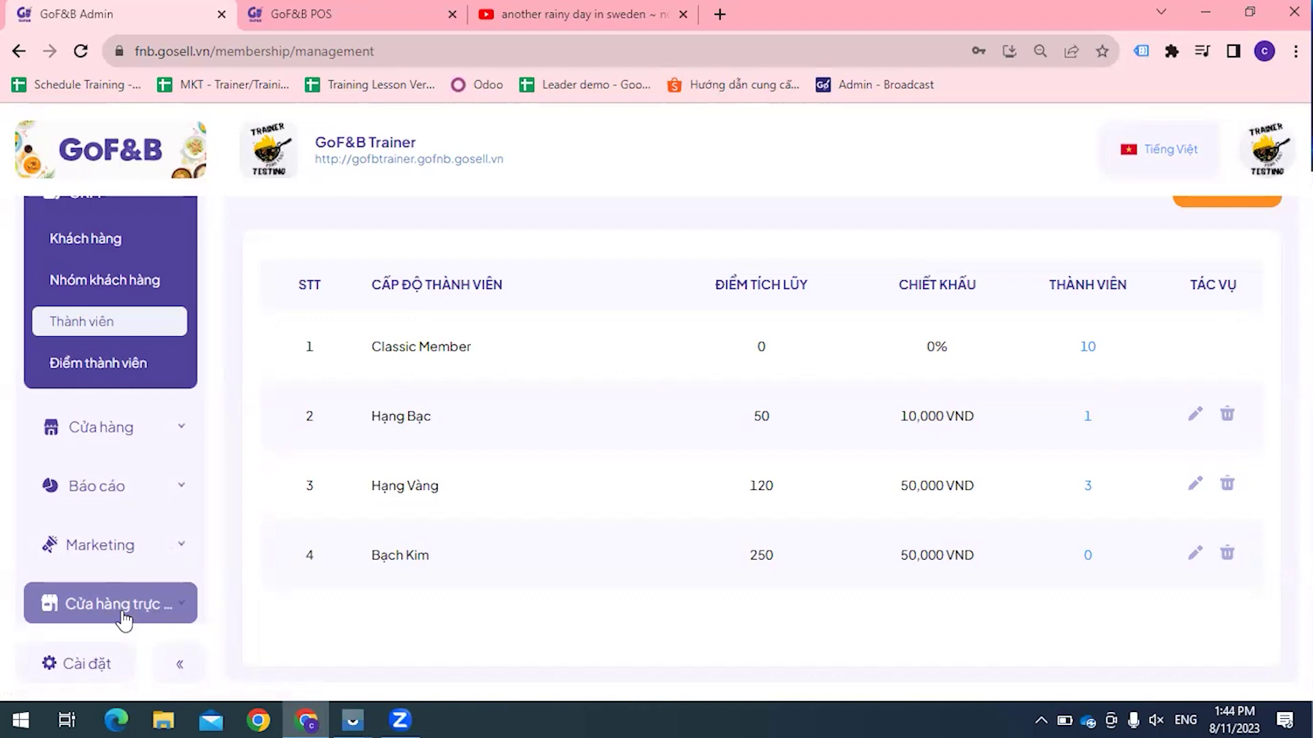
Step: Open the online store page, review the current Tropical Fruit theme, and launch its customizer
{"action": "left_click", "coordinate": [123, 615]}
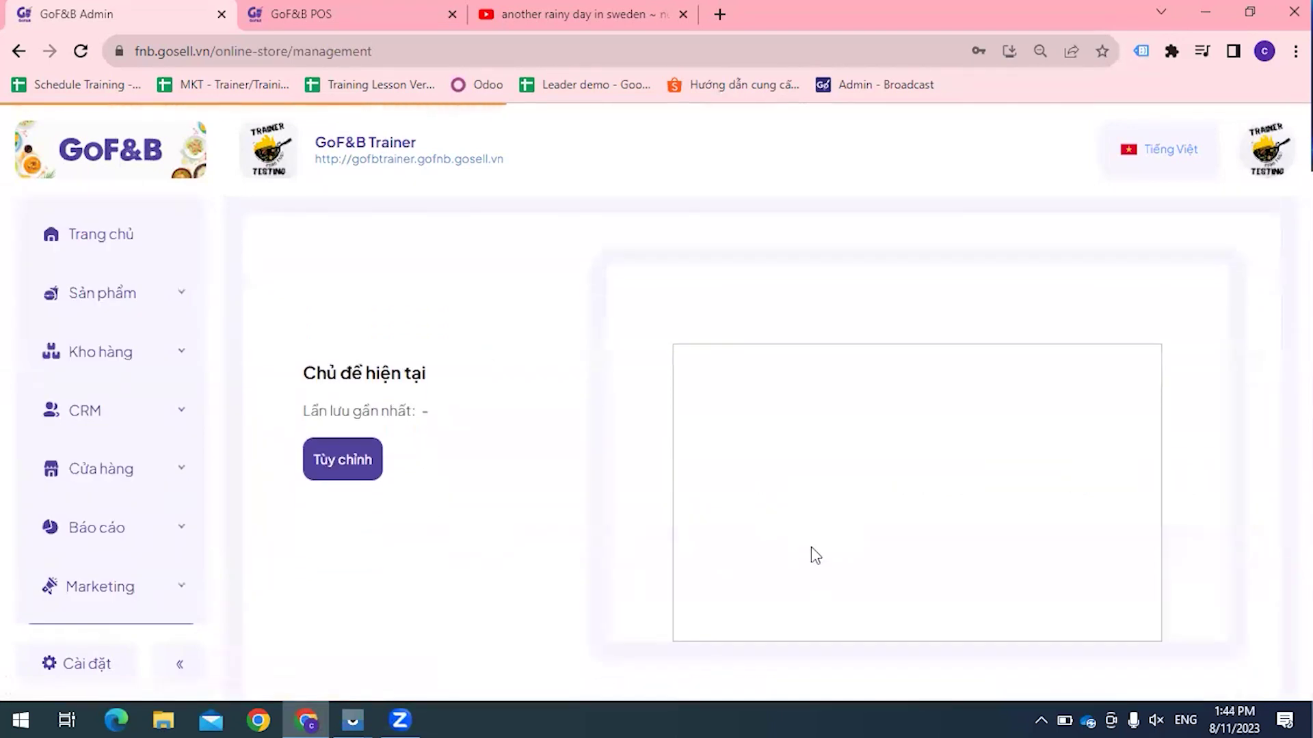
{"action": "scroll", "coordinate": [816, 556], "scroll_direction": "down", "scroll_amount": 3}
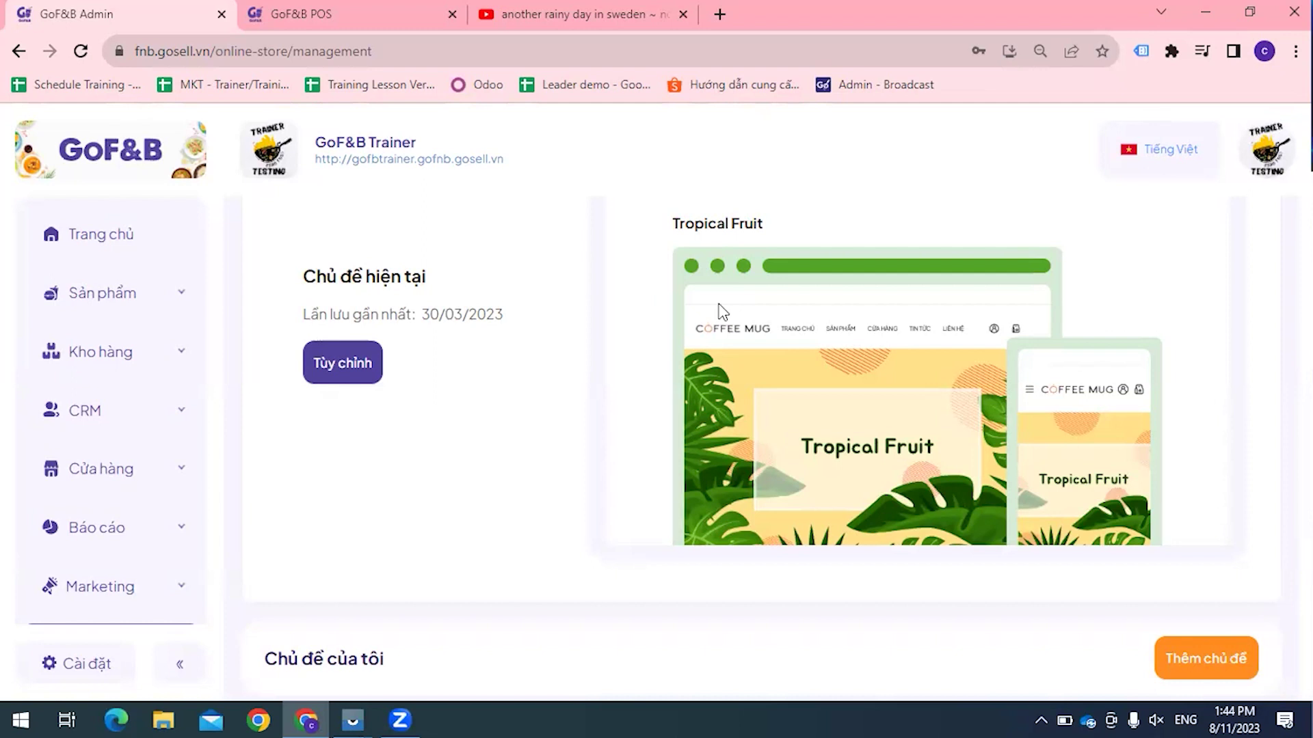
{"action": "scroll", "coordinate": [160, 544], "scroll_direction": "down", "scroll_amount": 1}
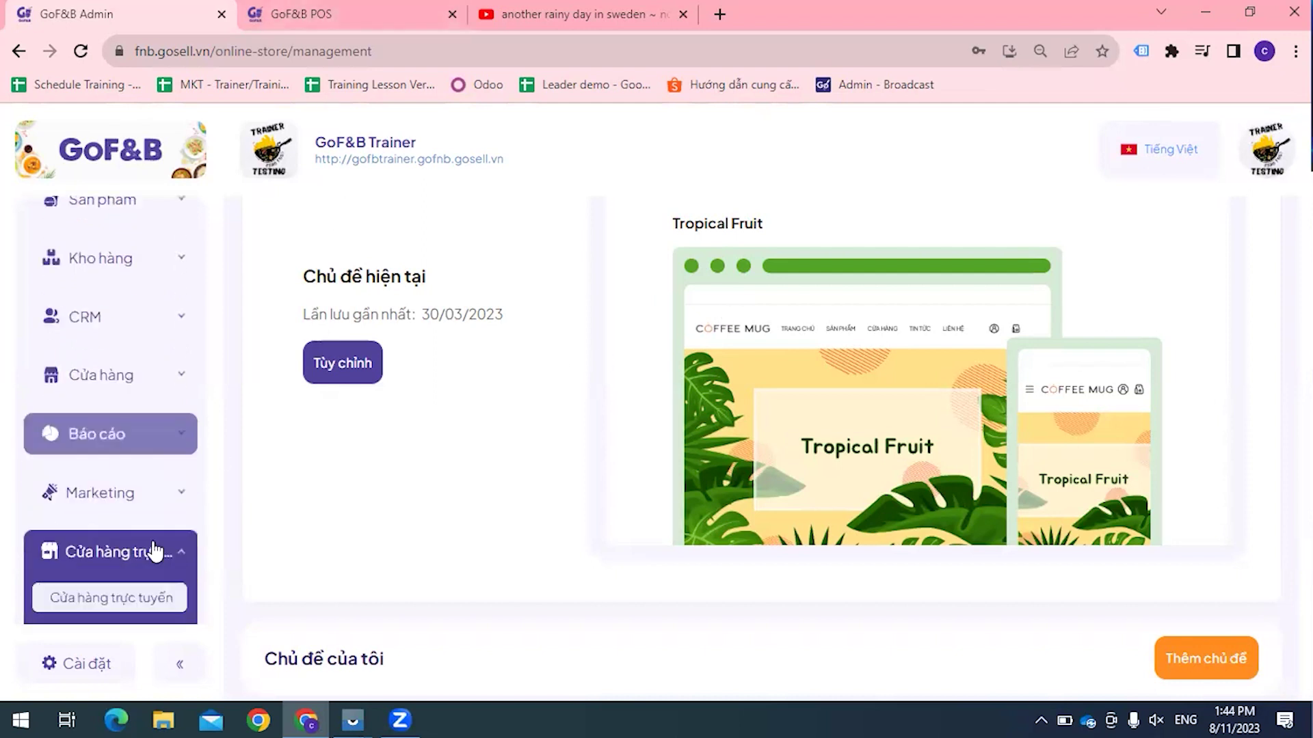
{"action": "scroll", "coordinate": [151, 520], "scroll_direction": "down", "scroll_amount": 1}
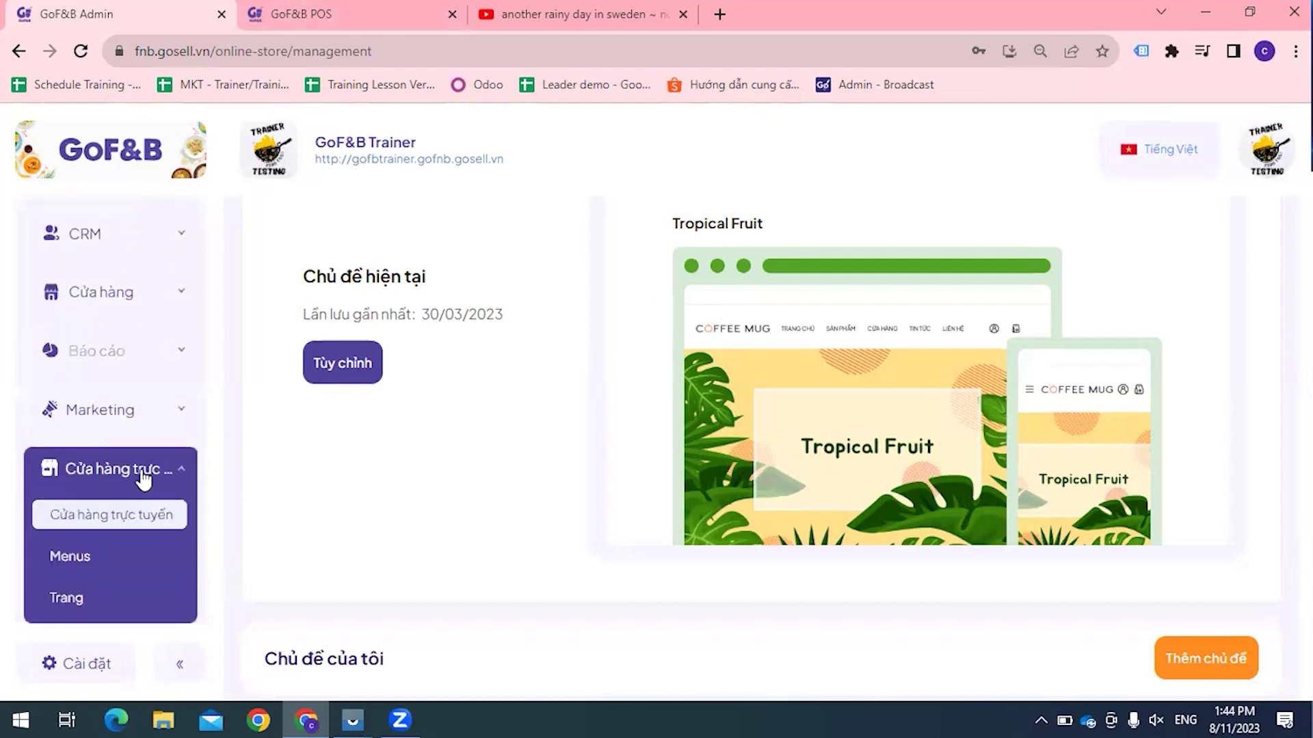
{"action": "left_click", "coordinate": [342, 364]}
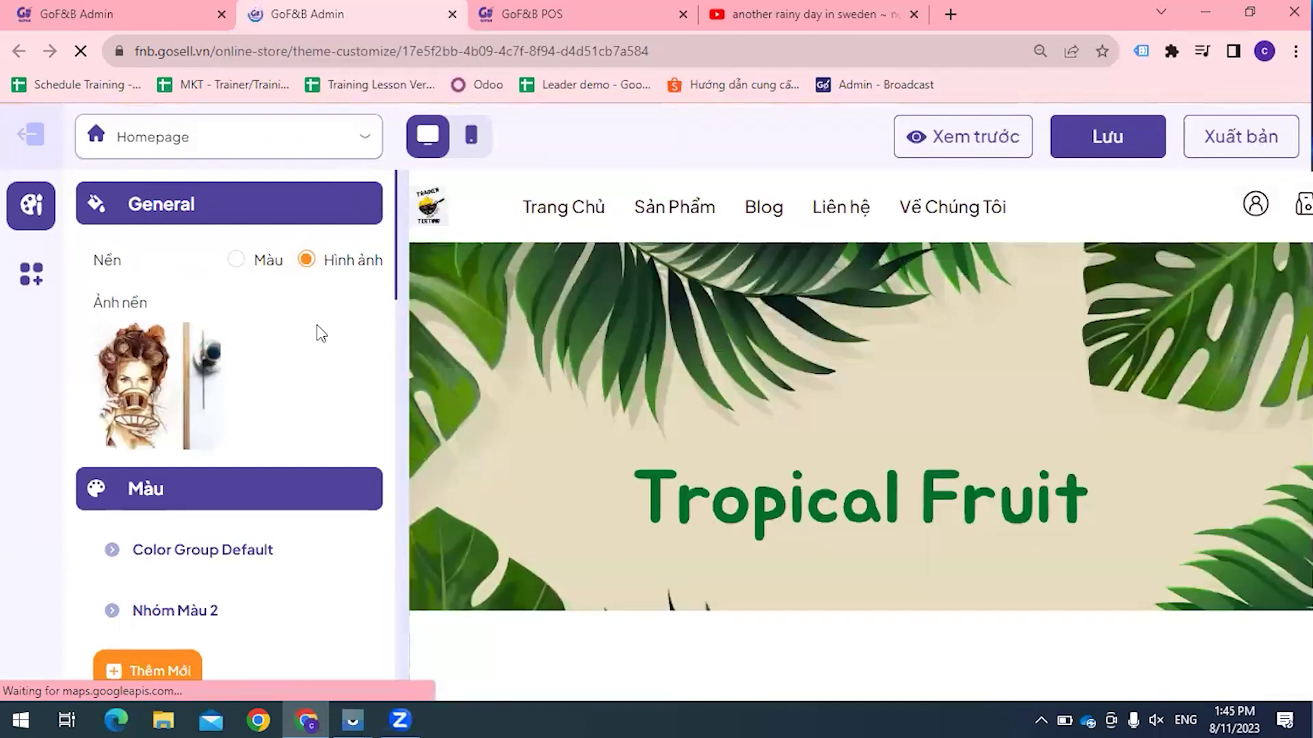
Step: Switch the General background to Màu and back to Hình ảnh, then review the Tiêu đề header settings
{"action": "left_click", "coordinate": [238, 263]}
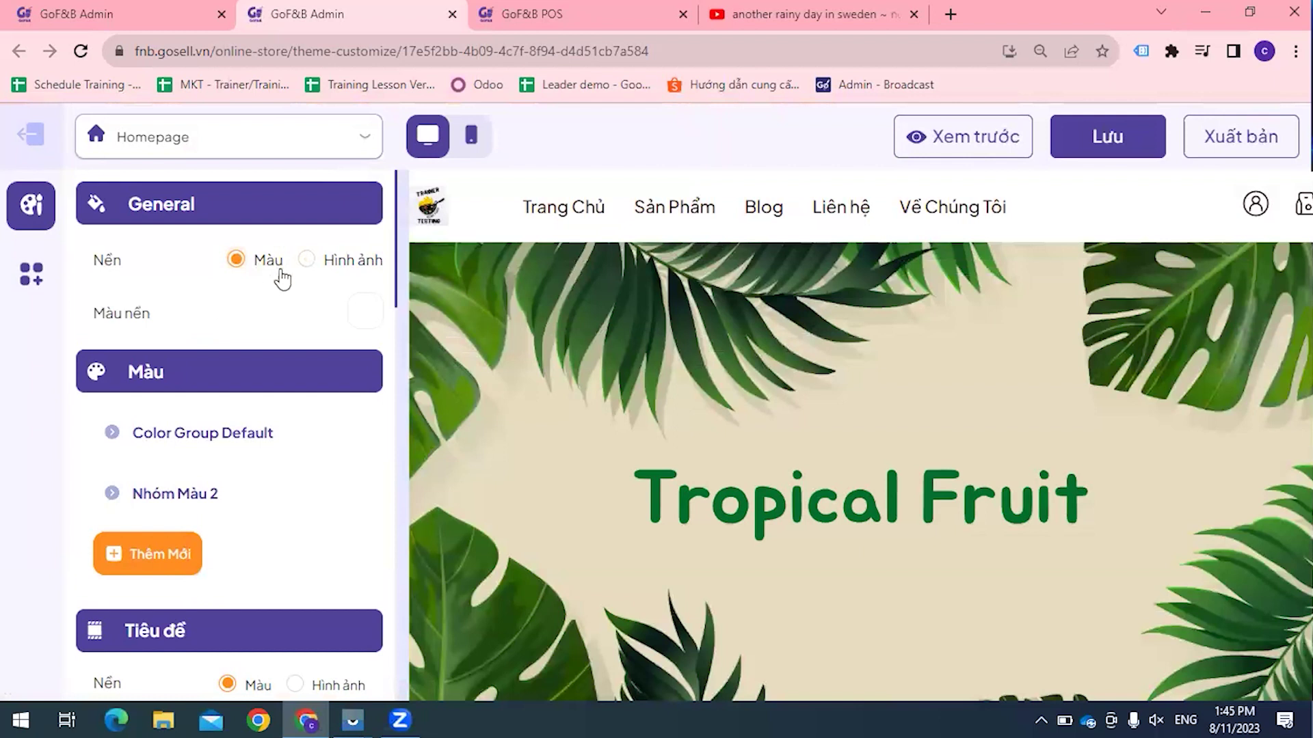
{"action": "left_click", "coordinate": [307, 261]}
{"action": "mouse_move", "coordinate": [167, 372]}
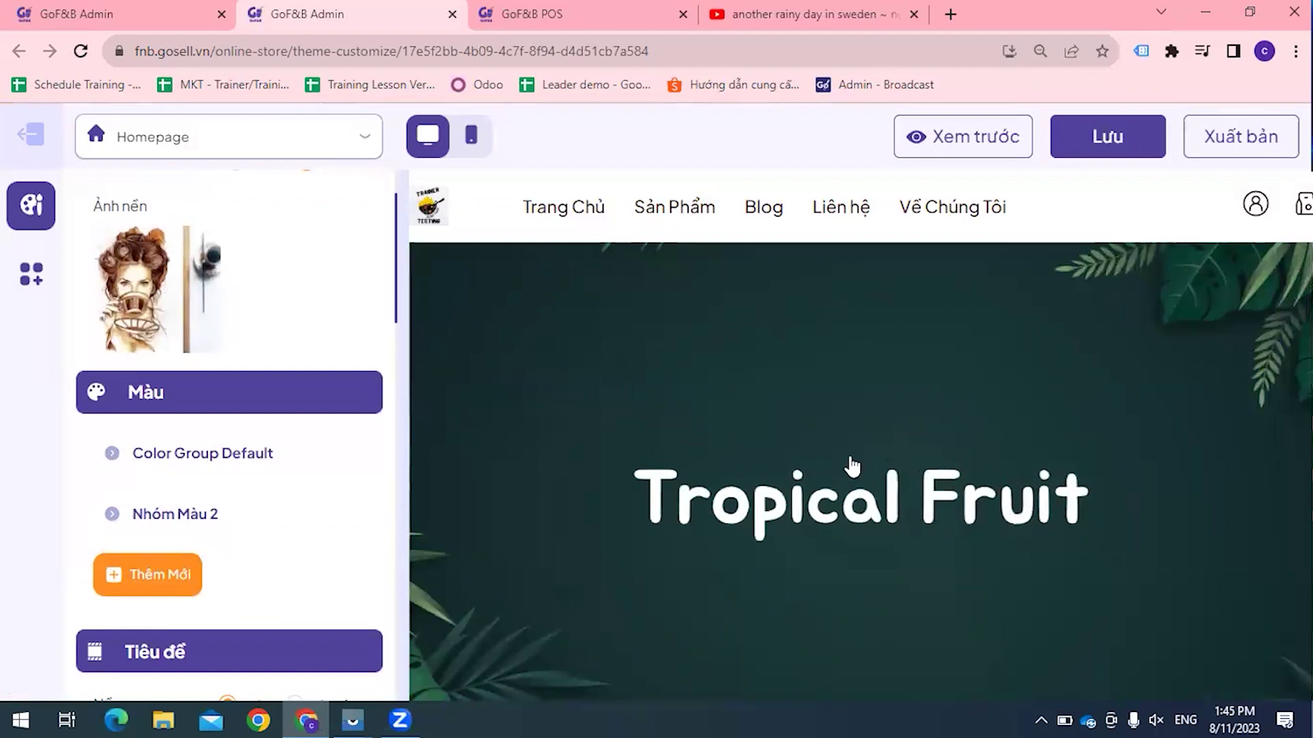
{"action": "scroll", "coordinate": [310, 376], "scroll_direction": "down", "scroll_amount": 1}
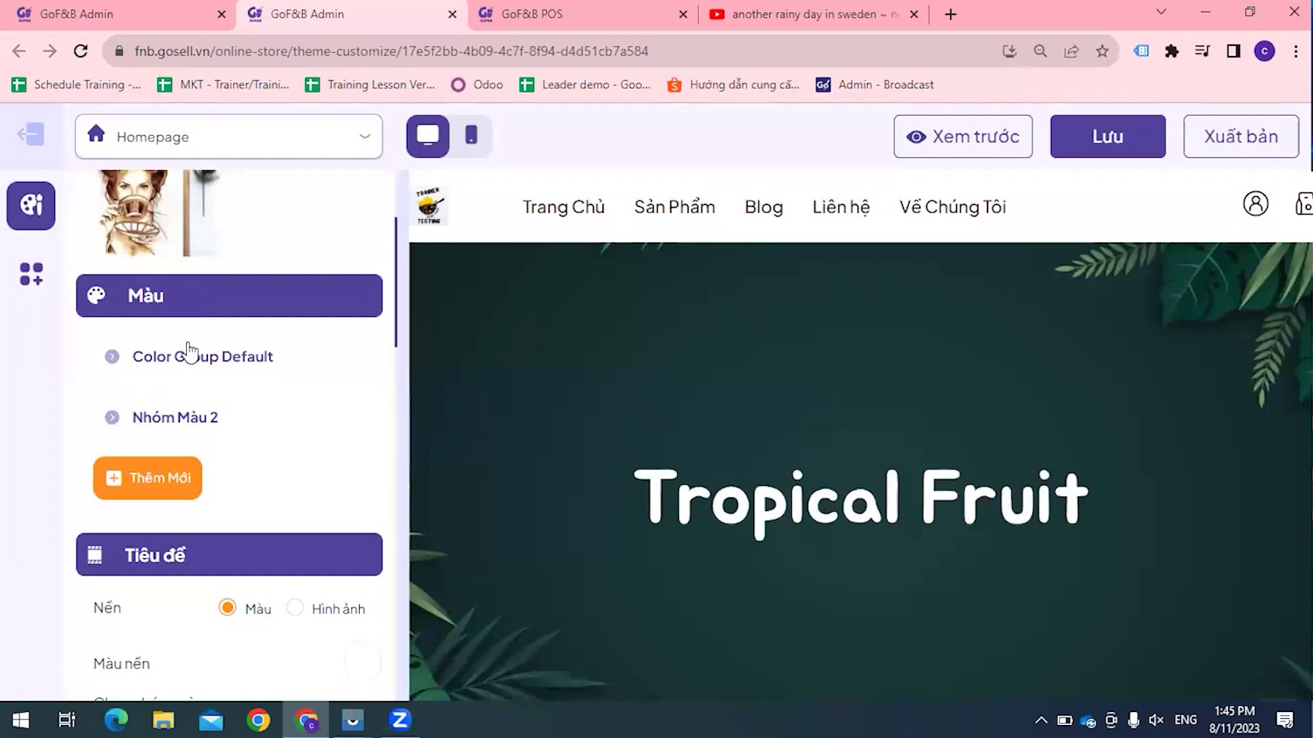
{"action": "scroll", "coordinate": [166, 438], "scroll_direction": "down", "scroll_amount": 6}
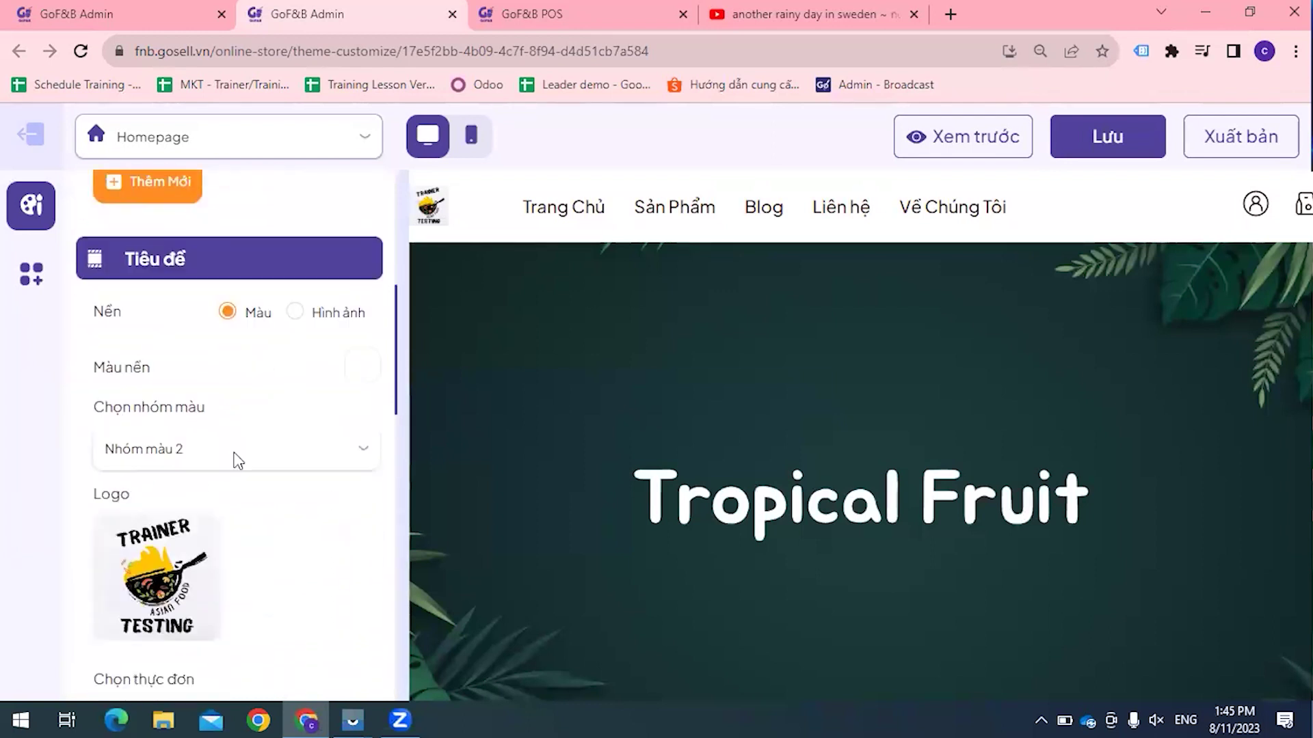